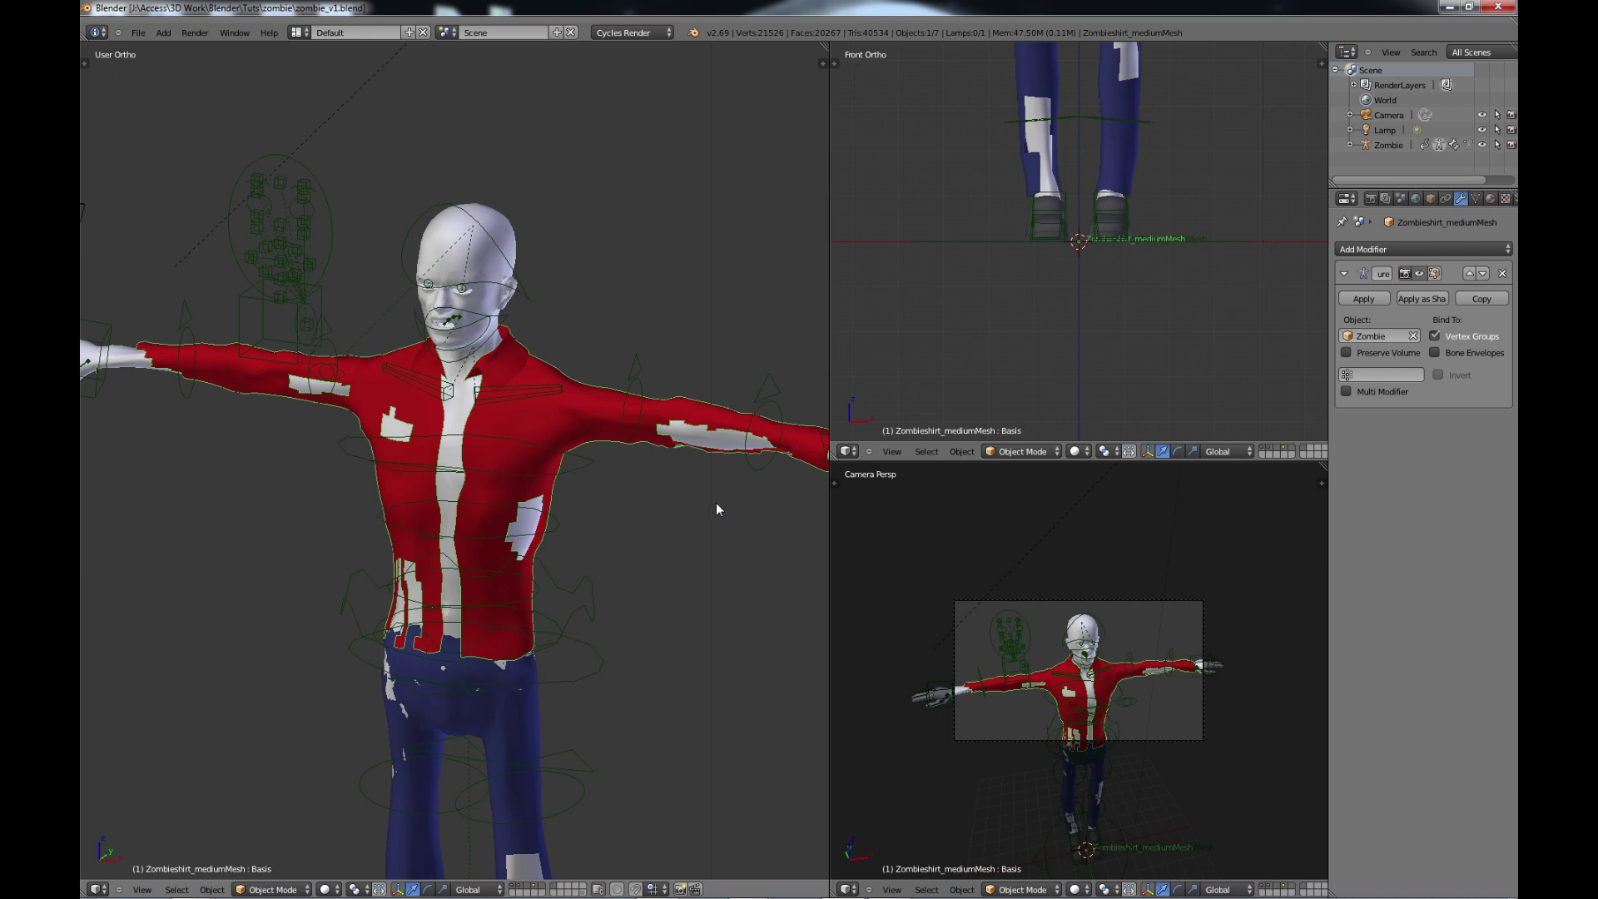
Choose Cycles Render as the scene's render engine.
middle_click_drag(665, 566, 631, 411)
scroll(636, 487, "down", 3)
middle_click_drag(644, 563, 561, 624)
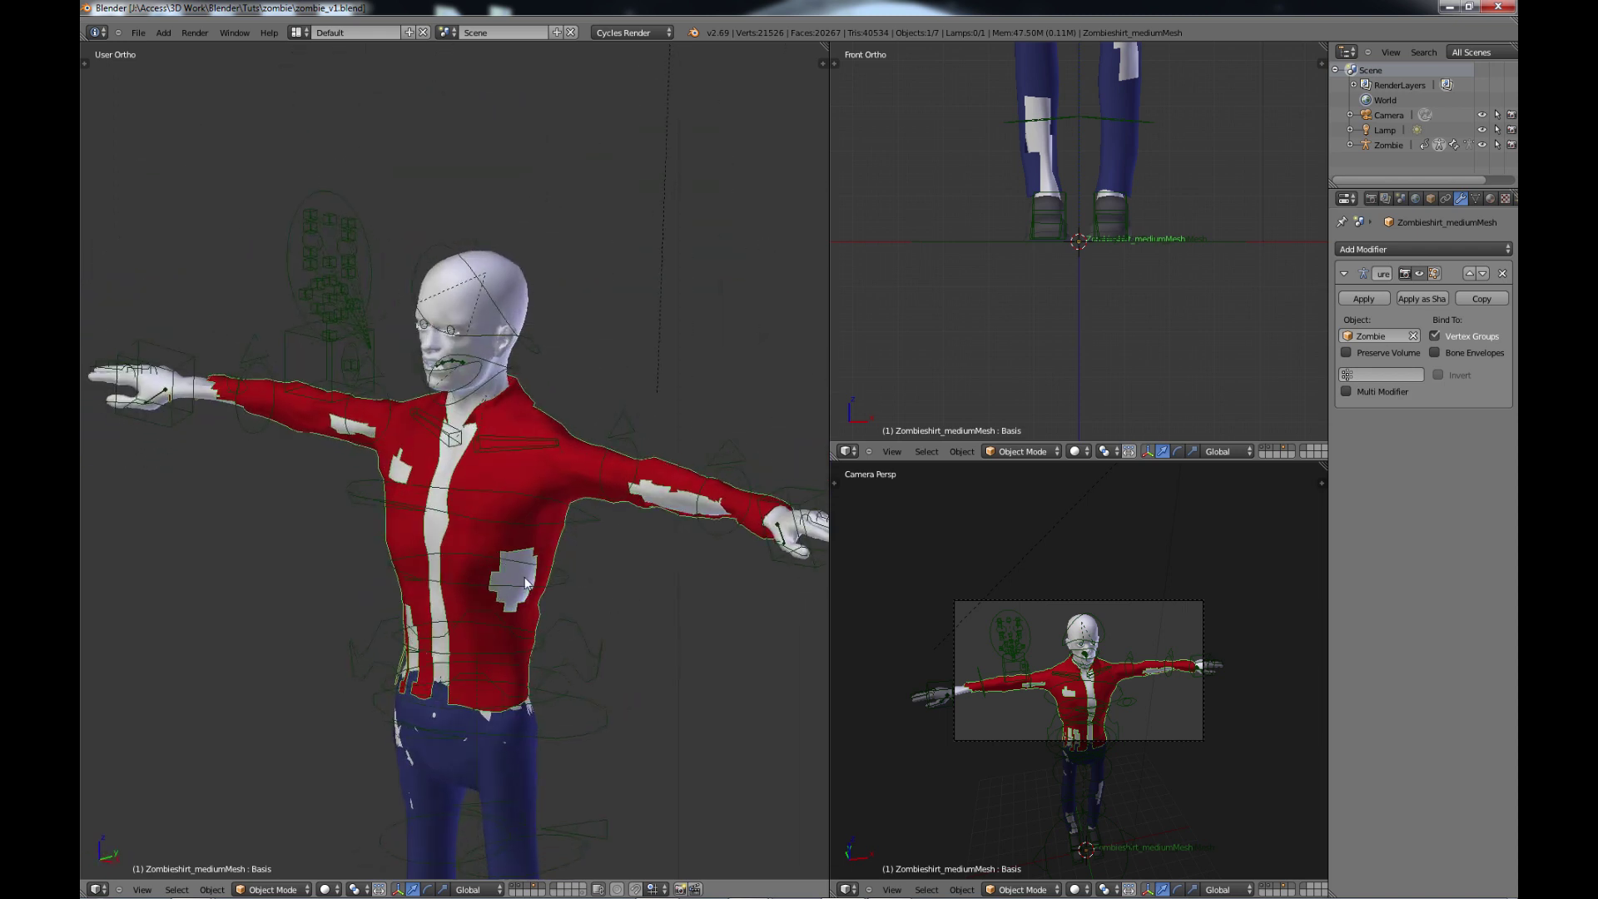
middle_click_drag(563, 549, 668, 413)
scroll(583, 513, "up", 2)
mouse_move(549, 438)
middle_mouse_down()
mouse_move(557, 398)
mouse_move(562, 451)
middle_mouse_up()
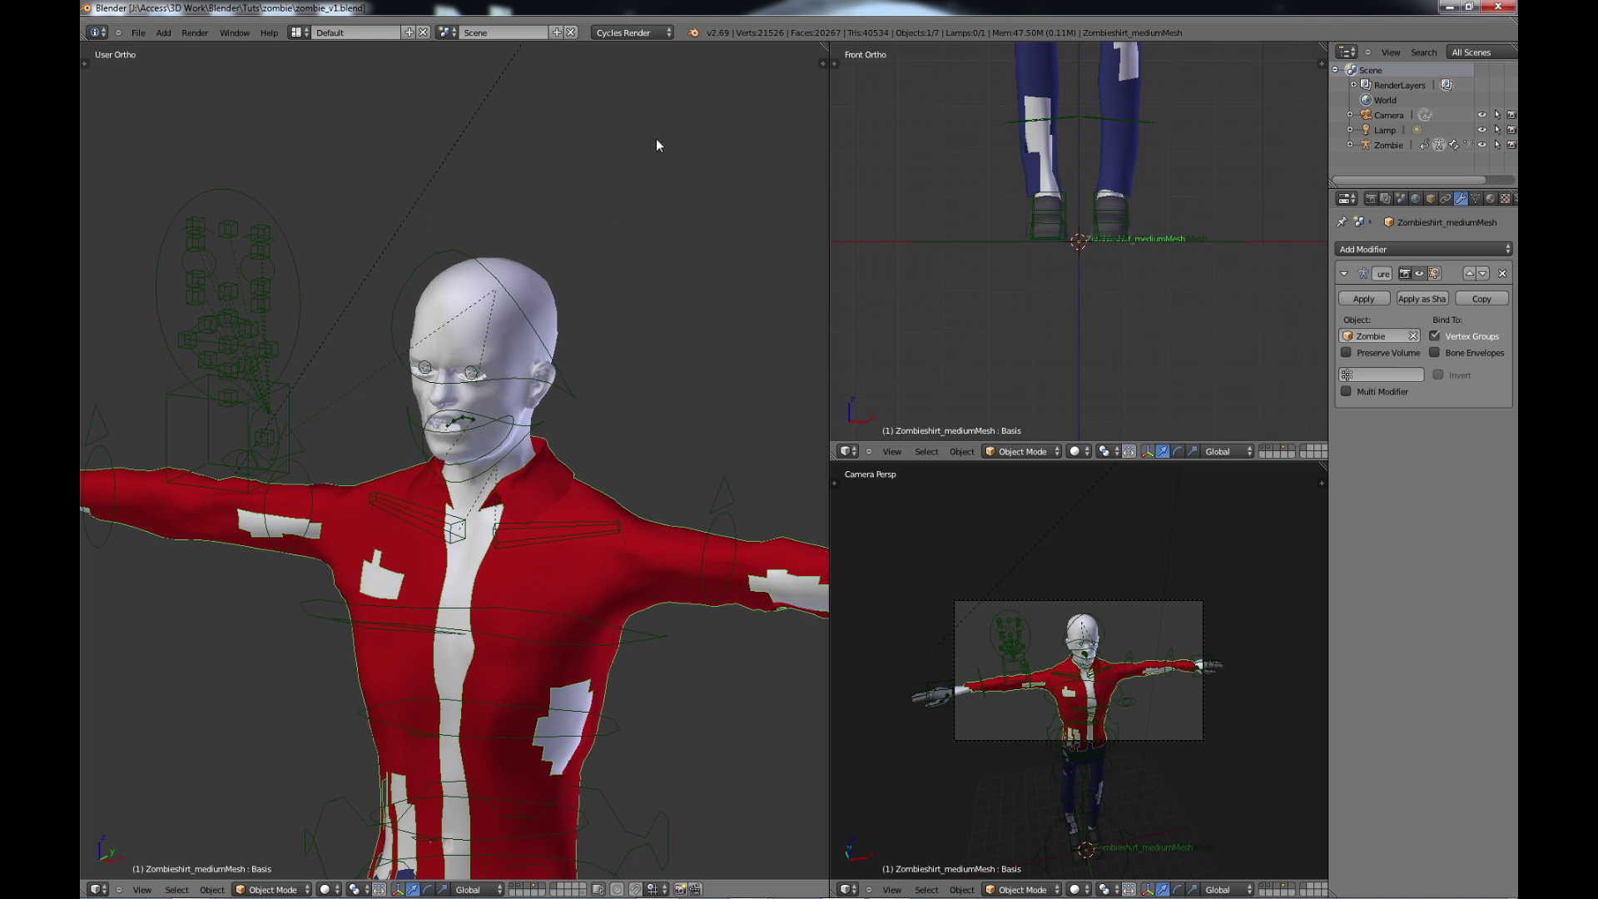
left_click(667, 32)
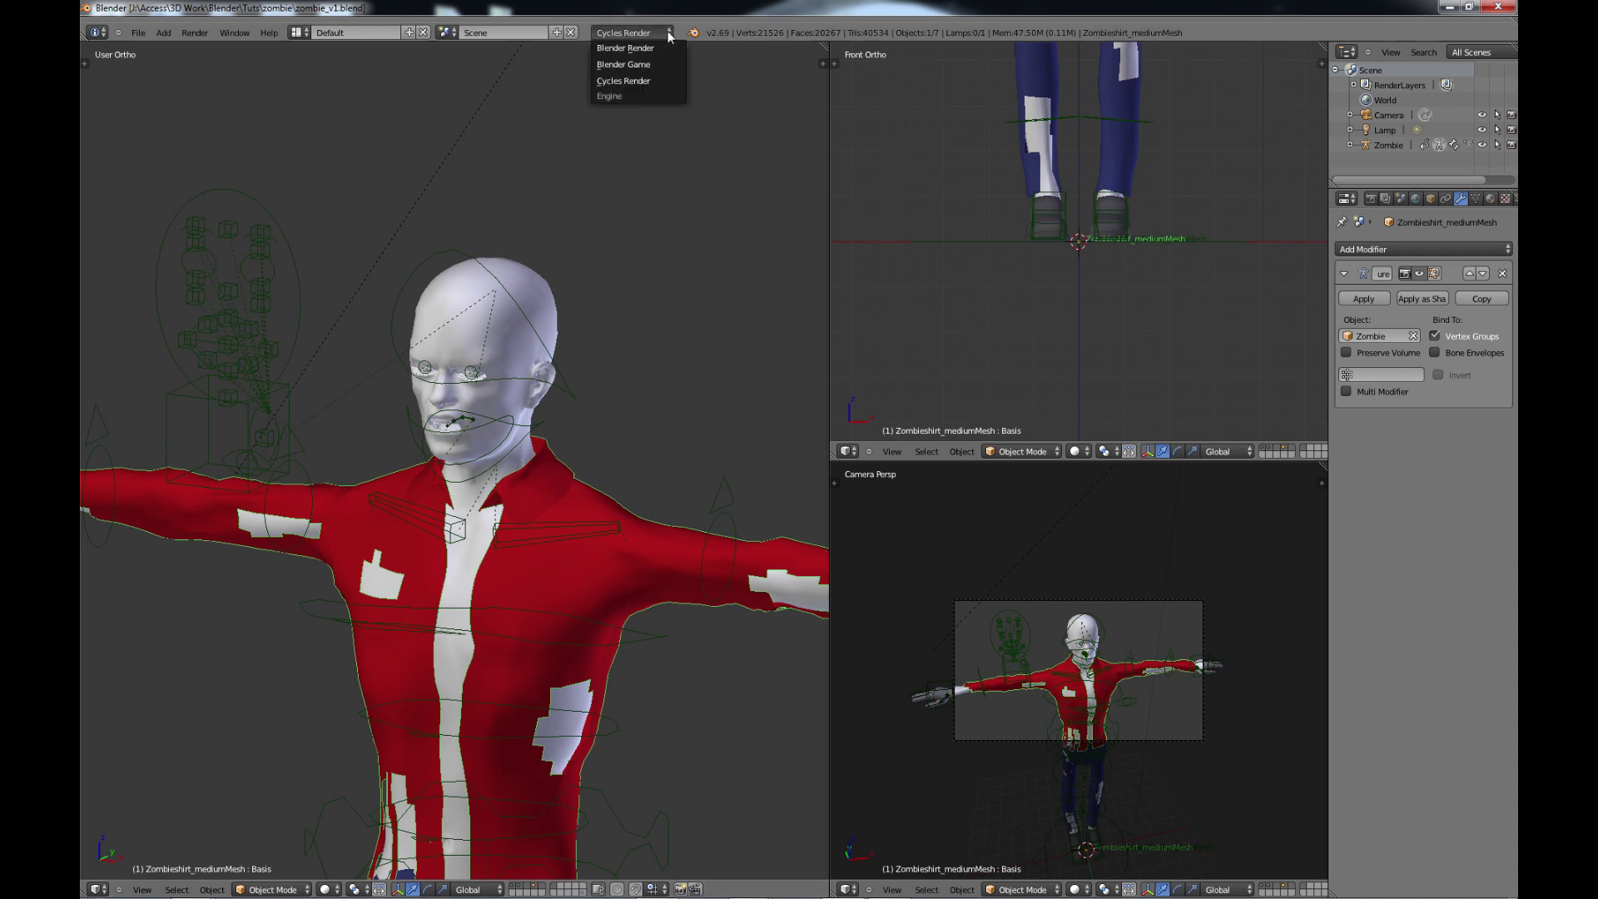
left_click(634, 81)
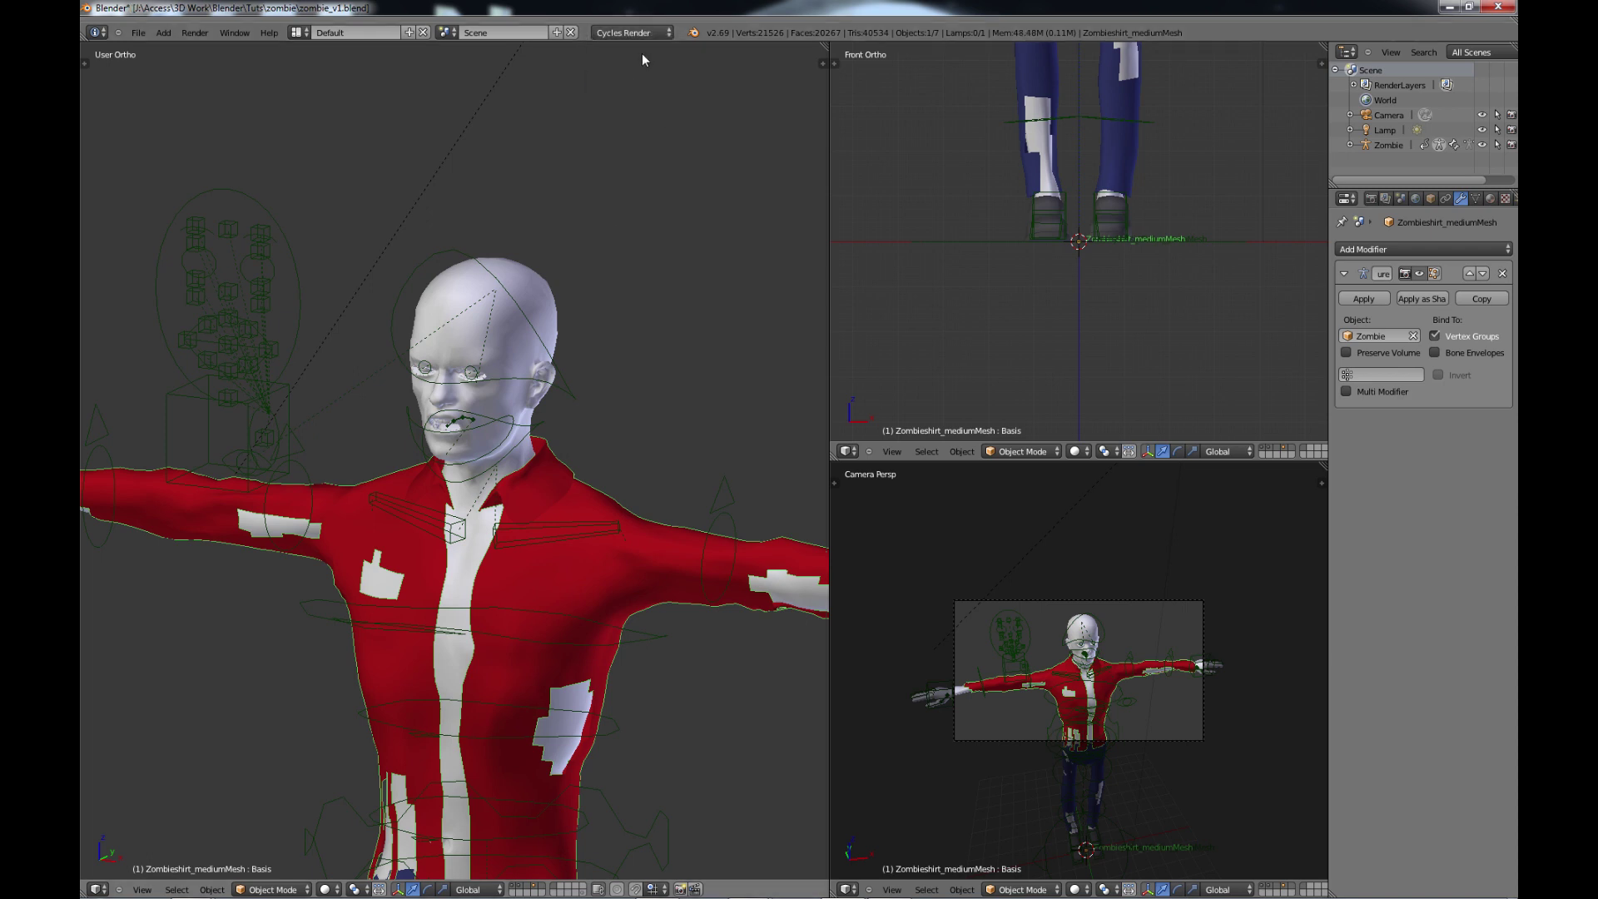
Enable nodes for the shirt mesh's ZombieShirt material.
mouse_move(545, 501)
middle_mouse_down()
mouse_move(614, 398)
mouse_move(667, 415)
mouse_move(557, 472)
middle_mouse_up()
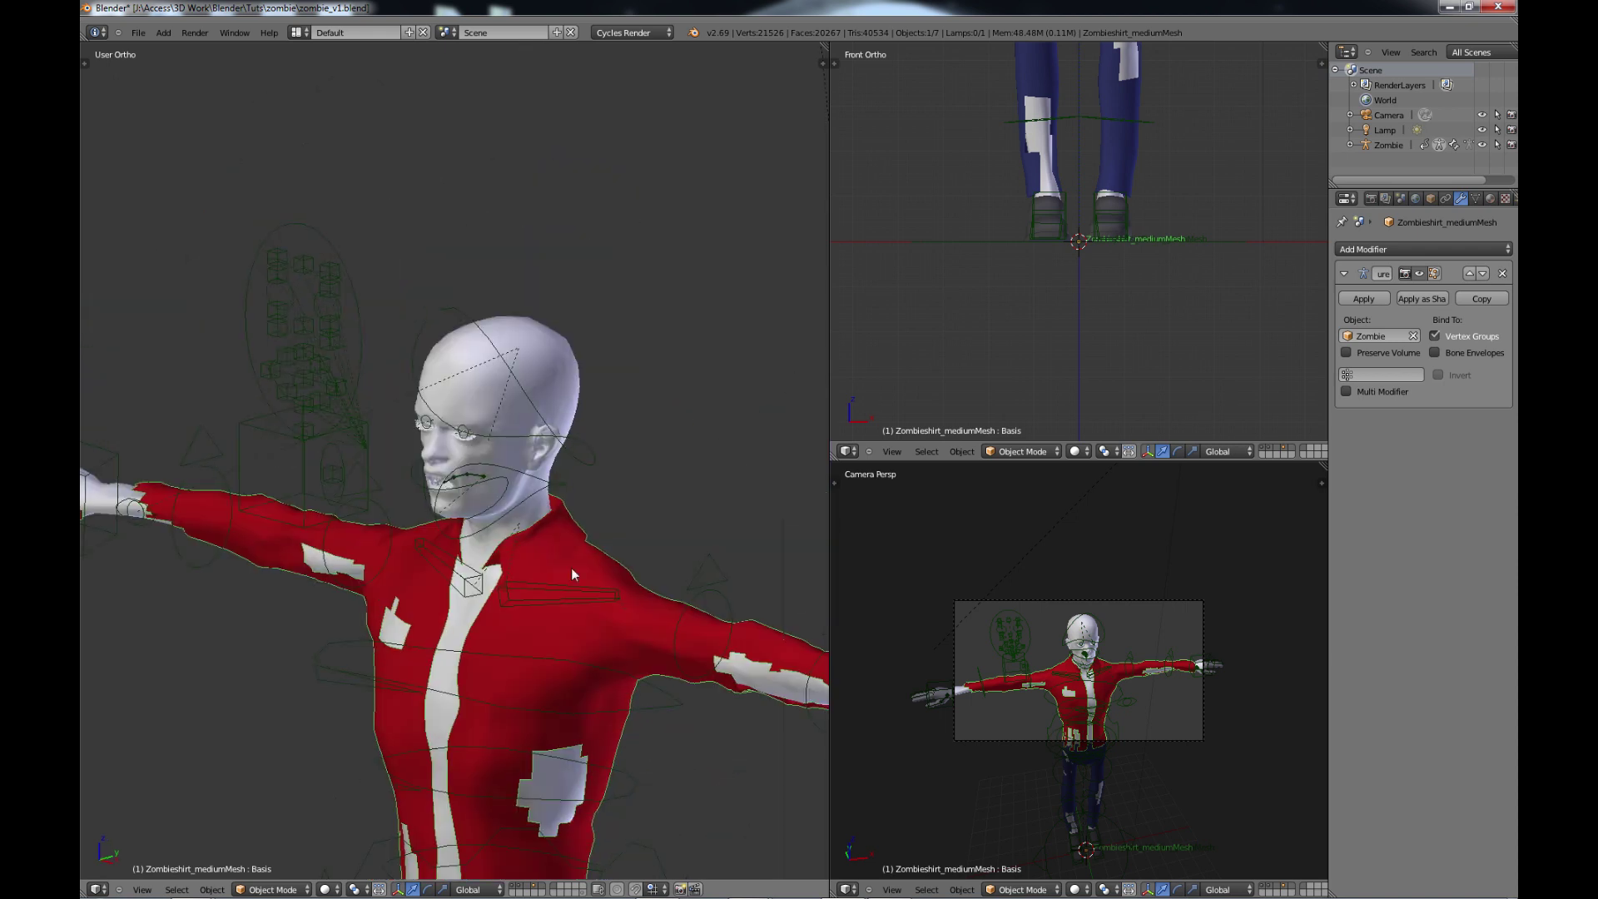
middle_click_drag(591, 718, 592, 532, "shift")
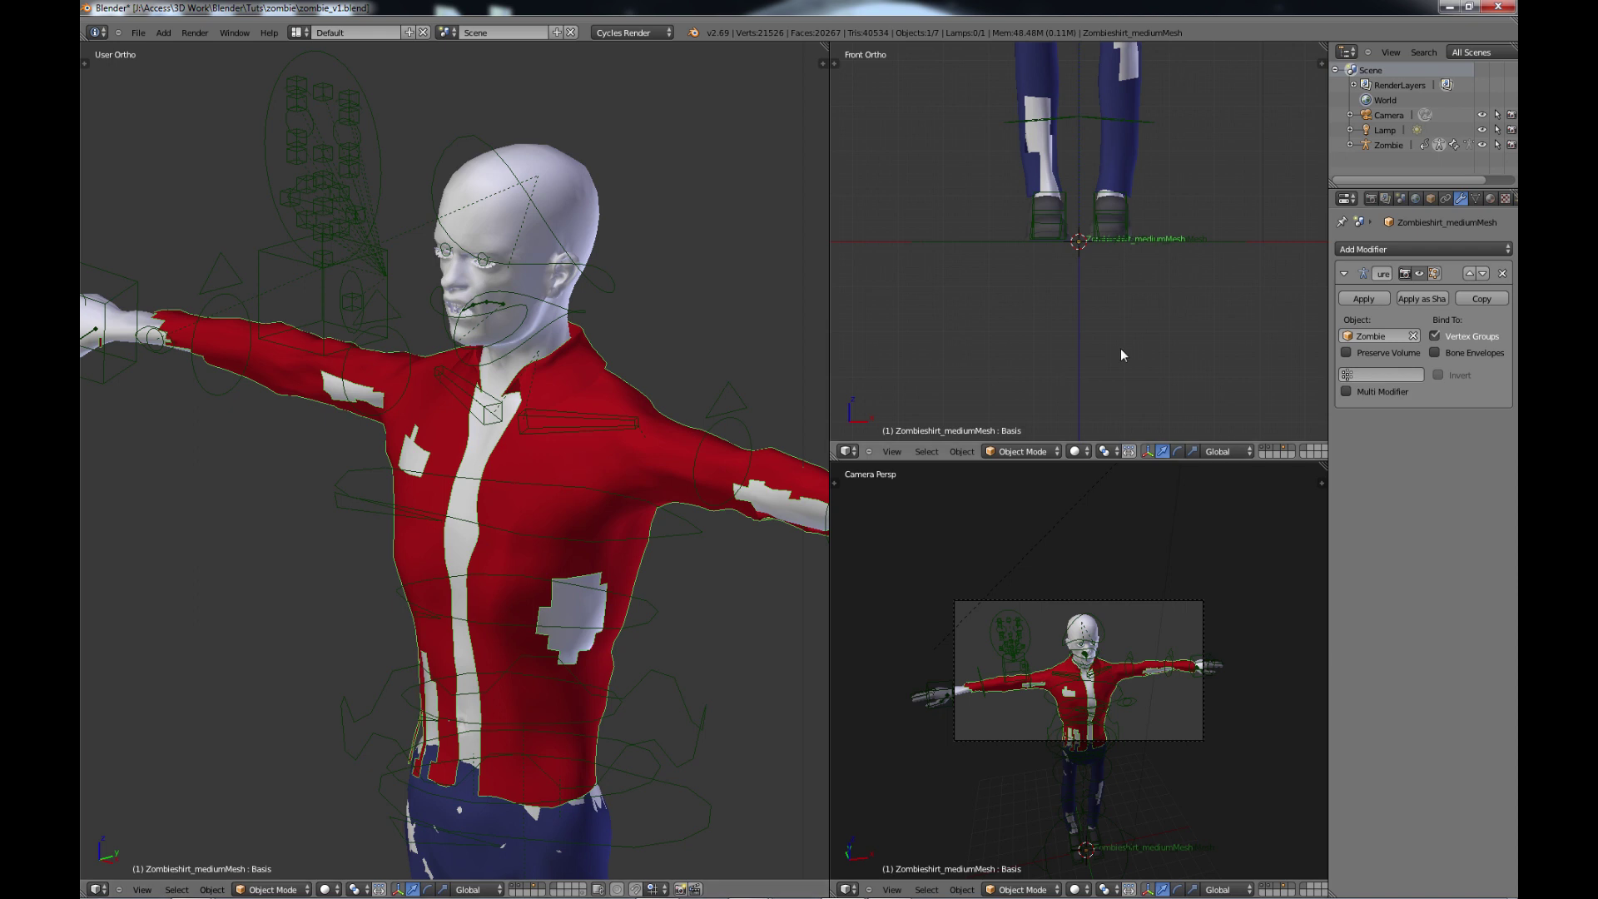
left_click(1491, 200)
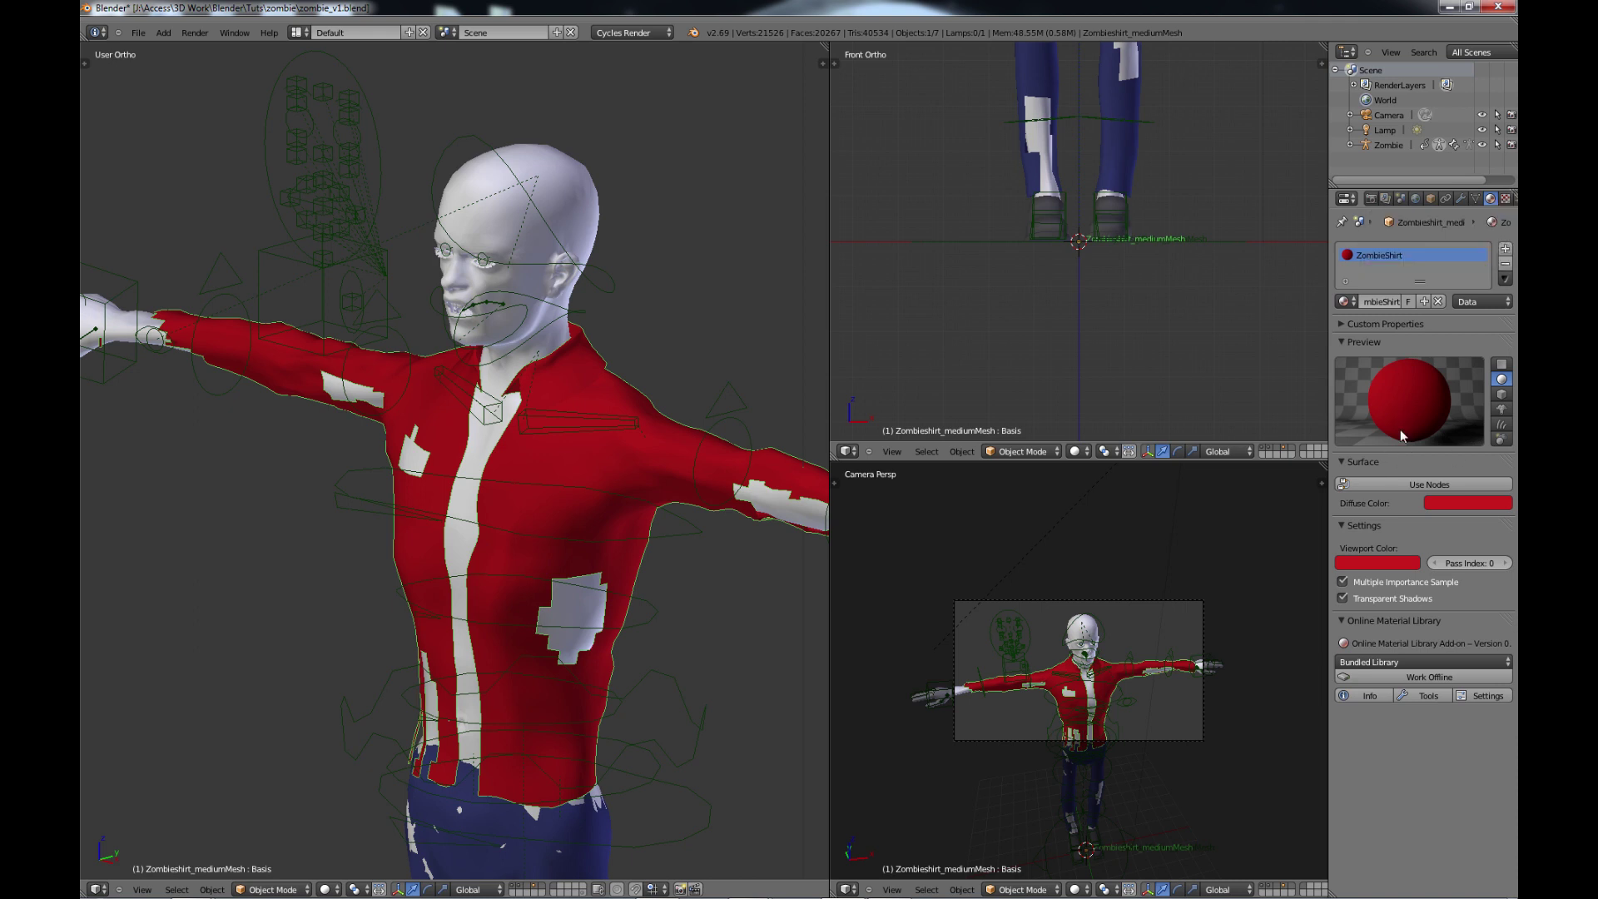
left_click(1415, 486)
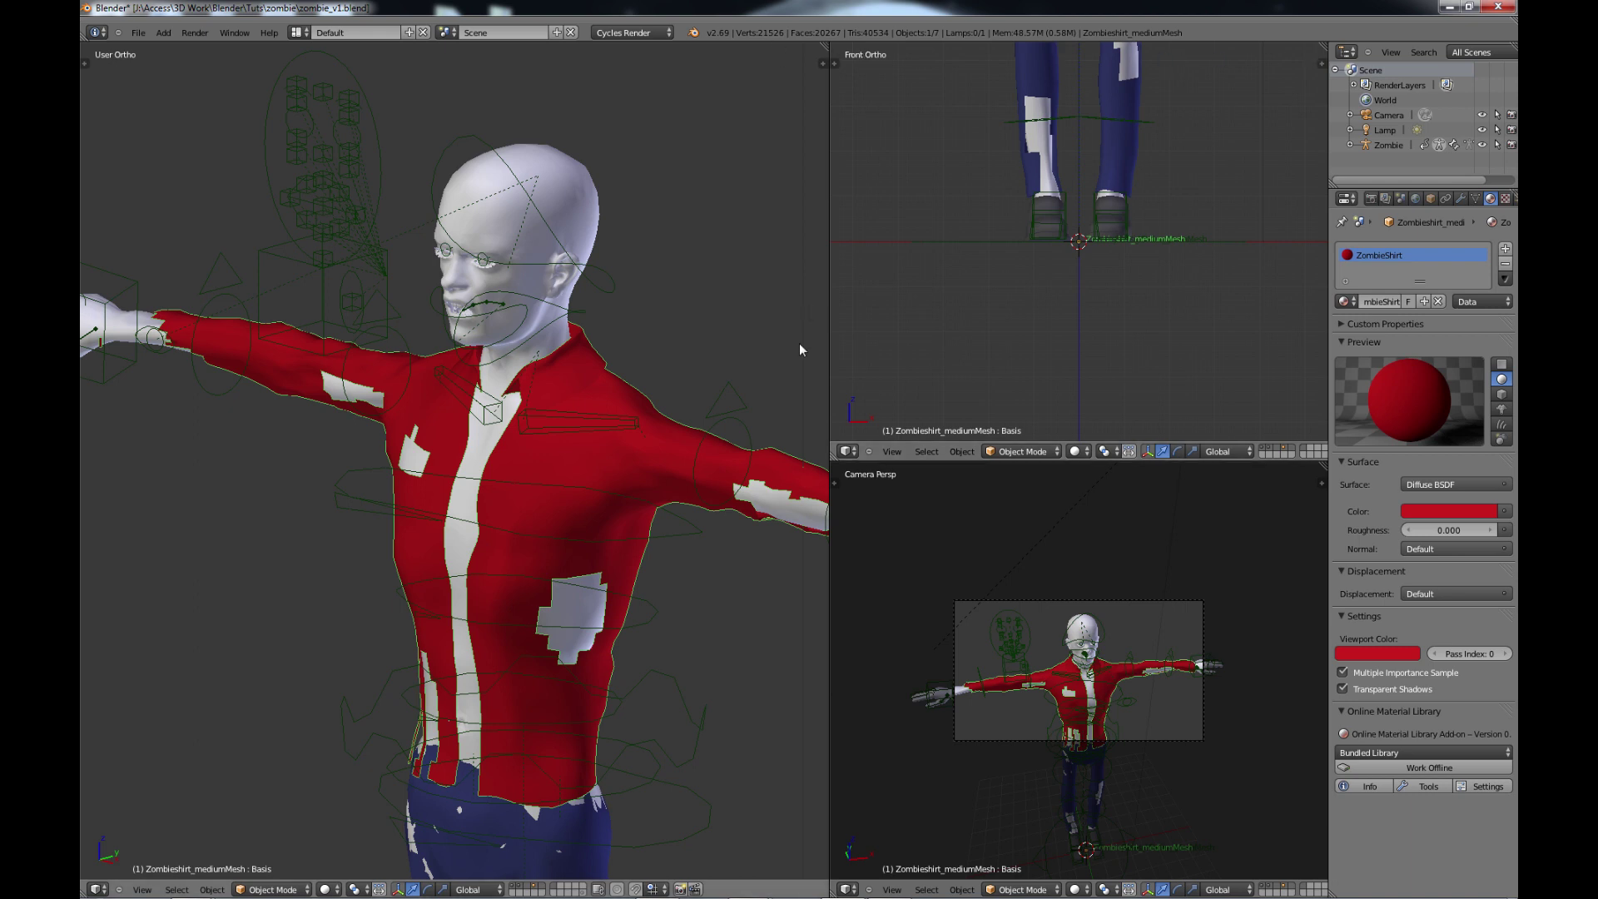
Change the Front Ortho viewport to a Node Editor and hide its properties sidebar.
left_click(848, 451)
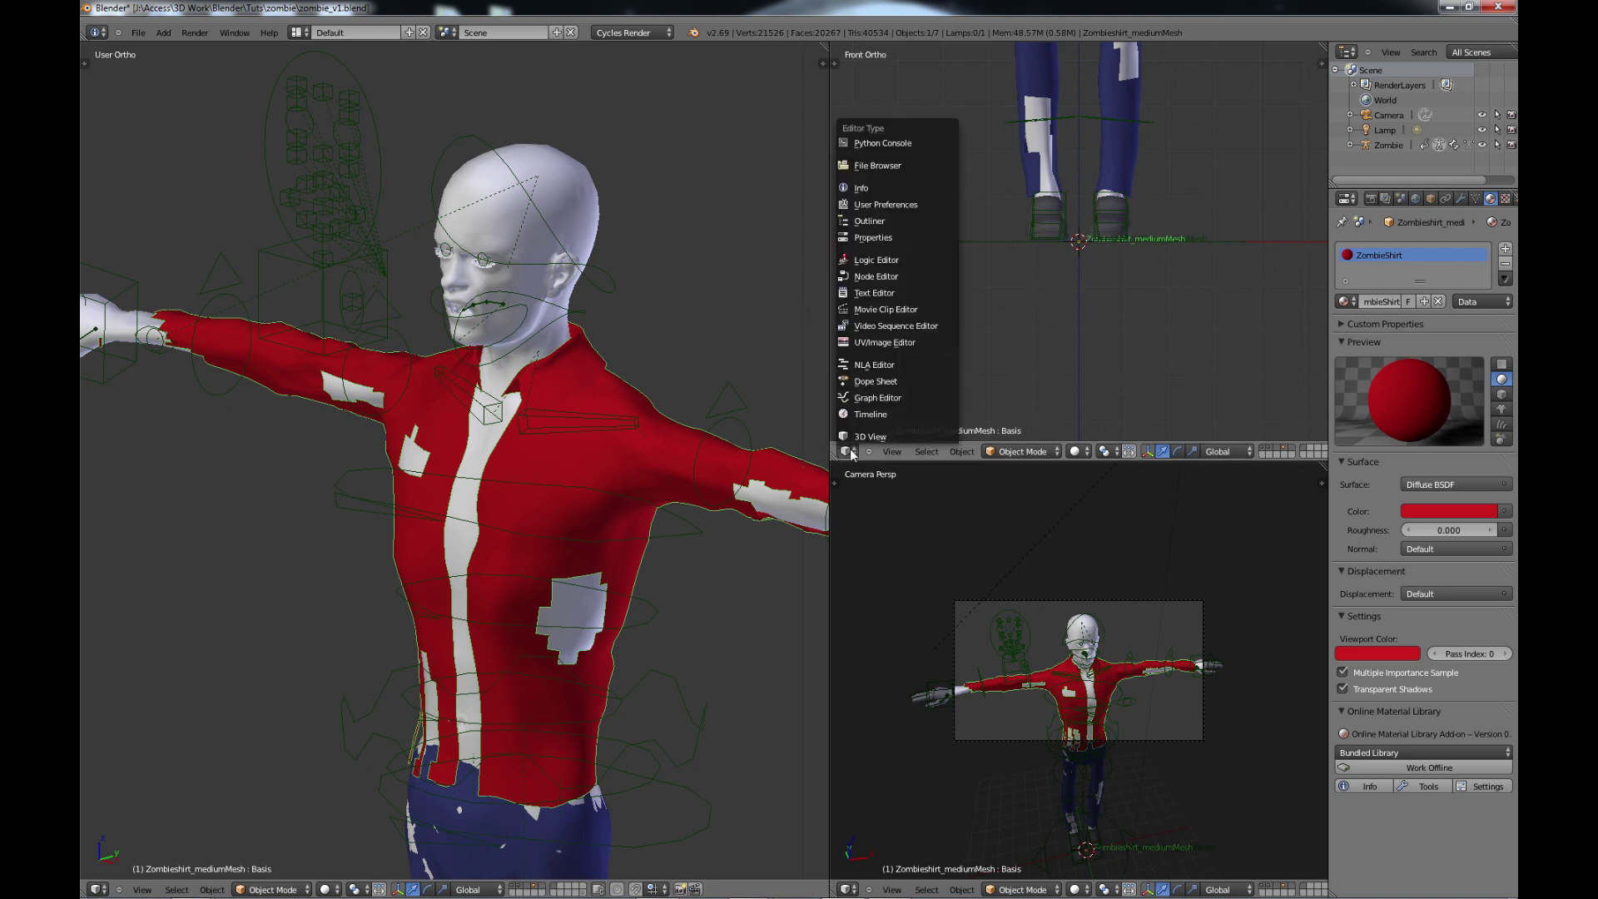
left_click(863, 277)
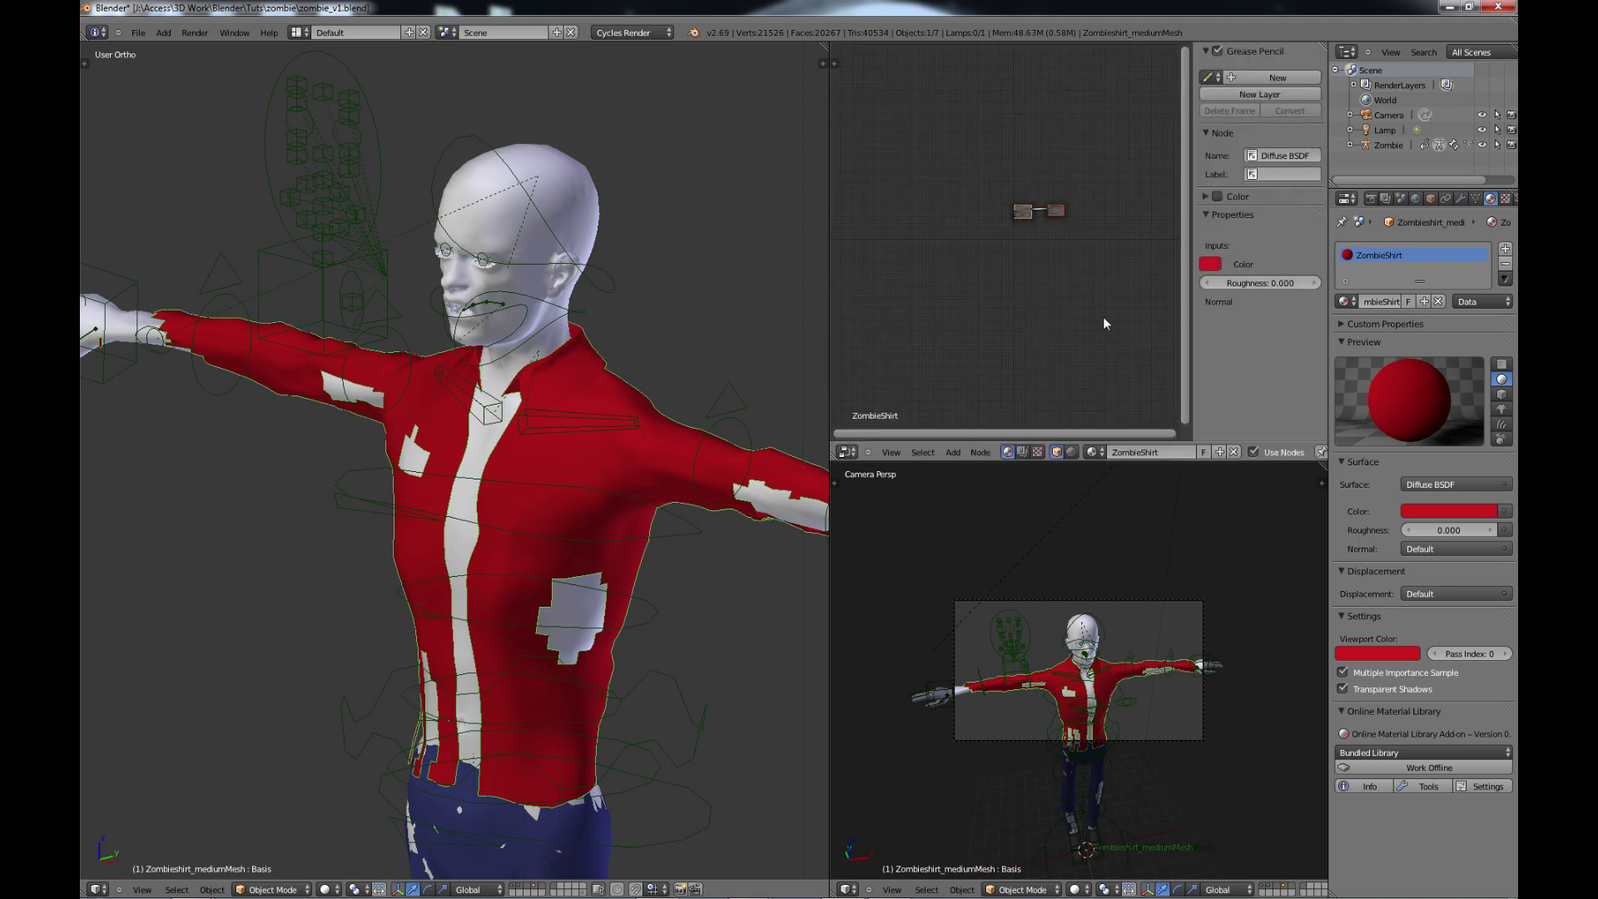
key("n")
scroll(1112, 267, "up", 3)
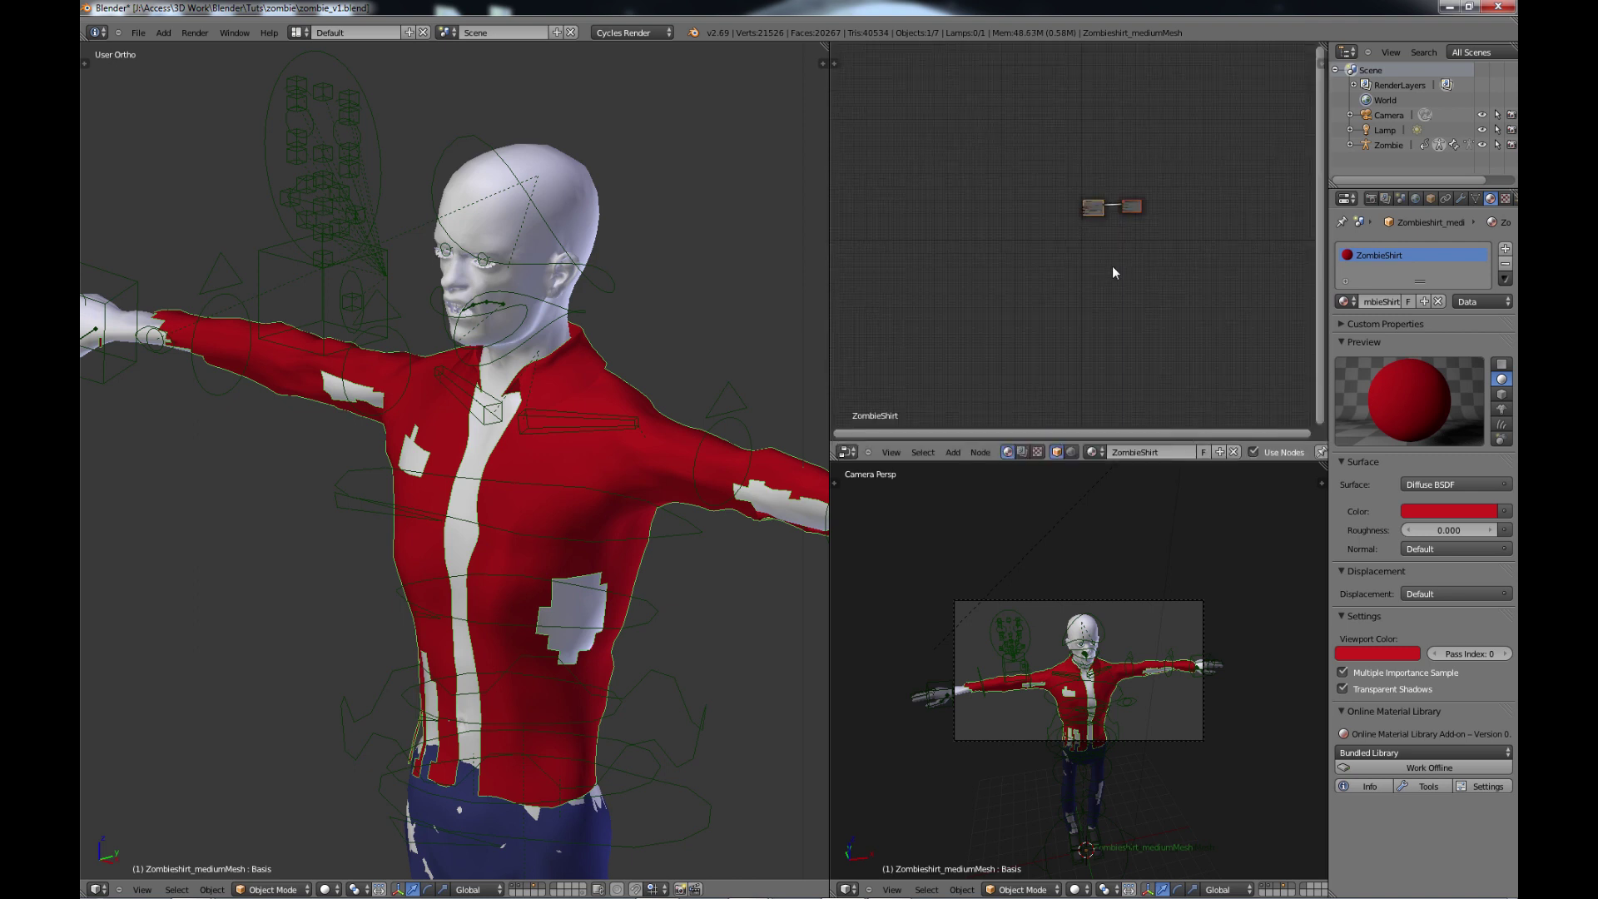
scroll(1123, 266, "up", 4)
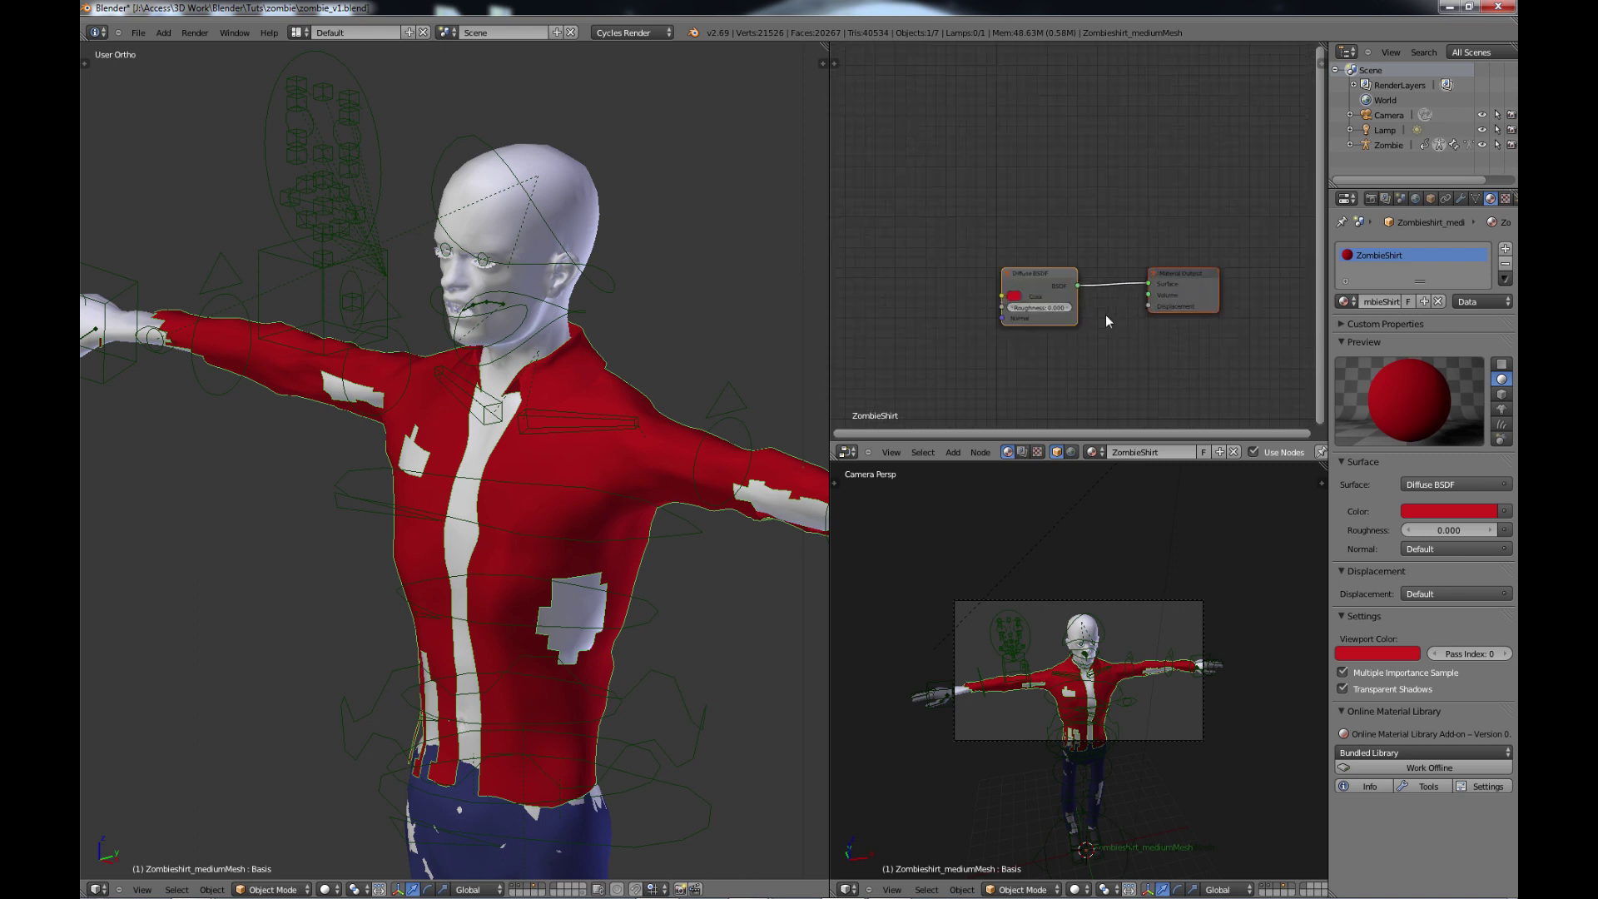
middle_click_drag(1086, 332, 1157, 285)
scroll(1093, 277, "down", 1)
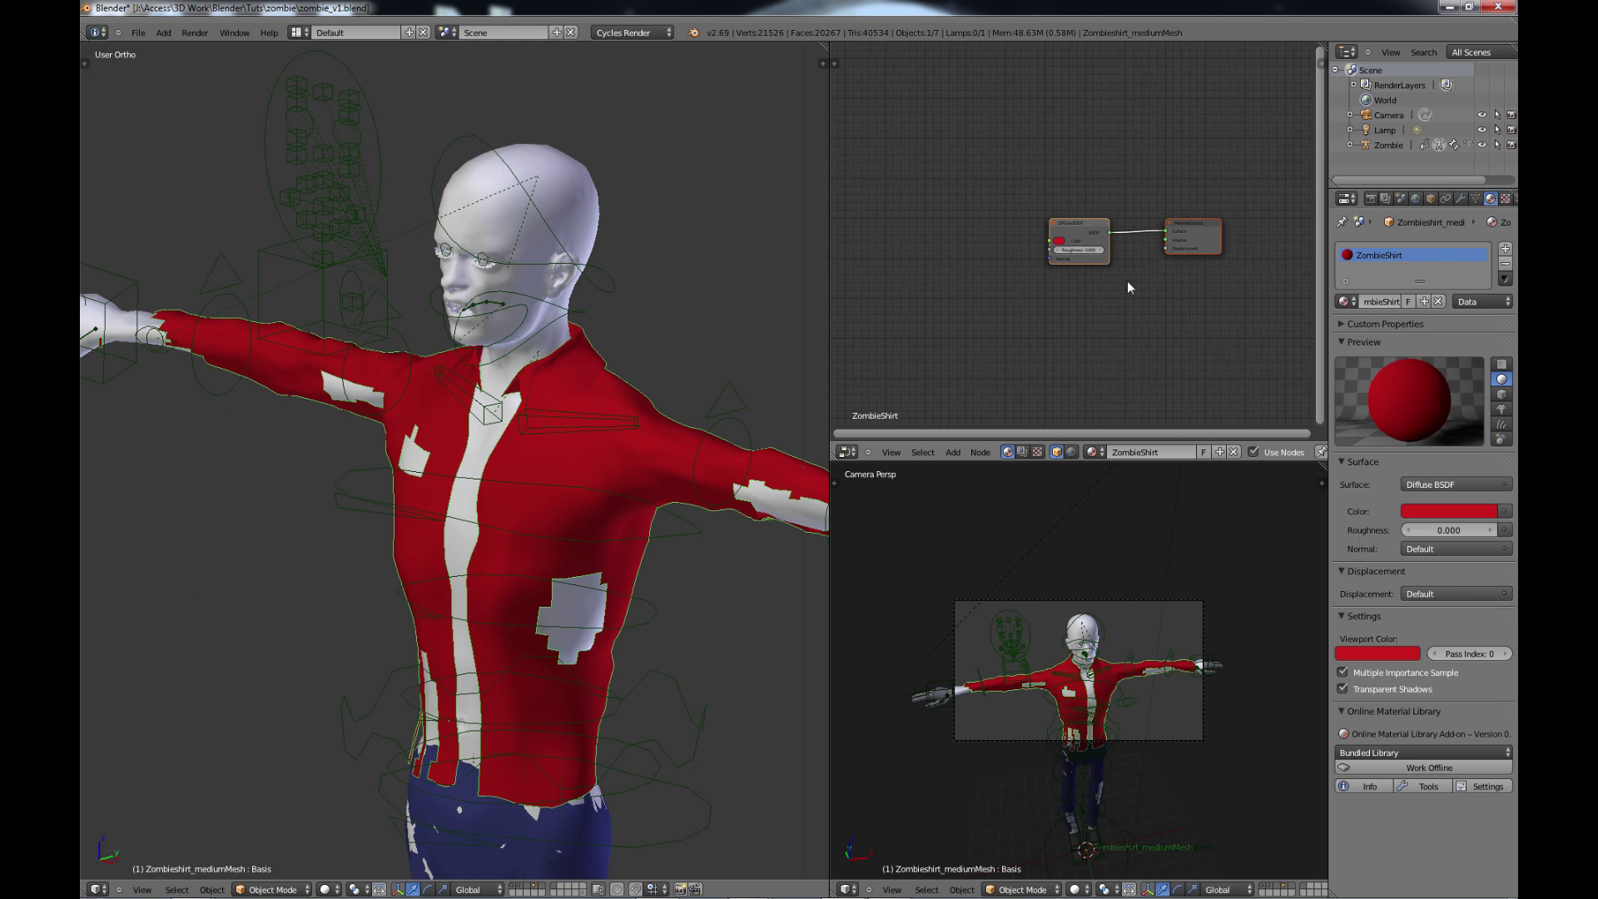
scroll(1121, 283, "up", 1)
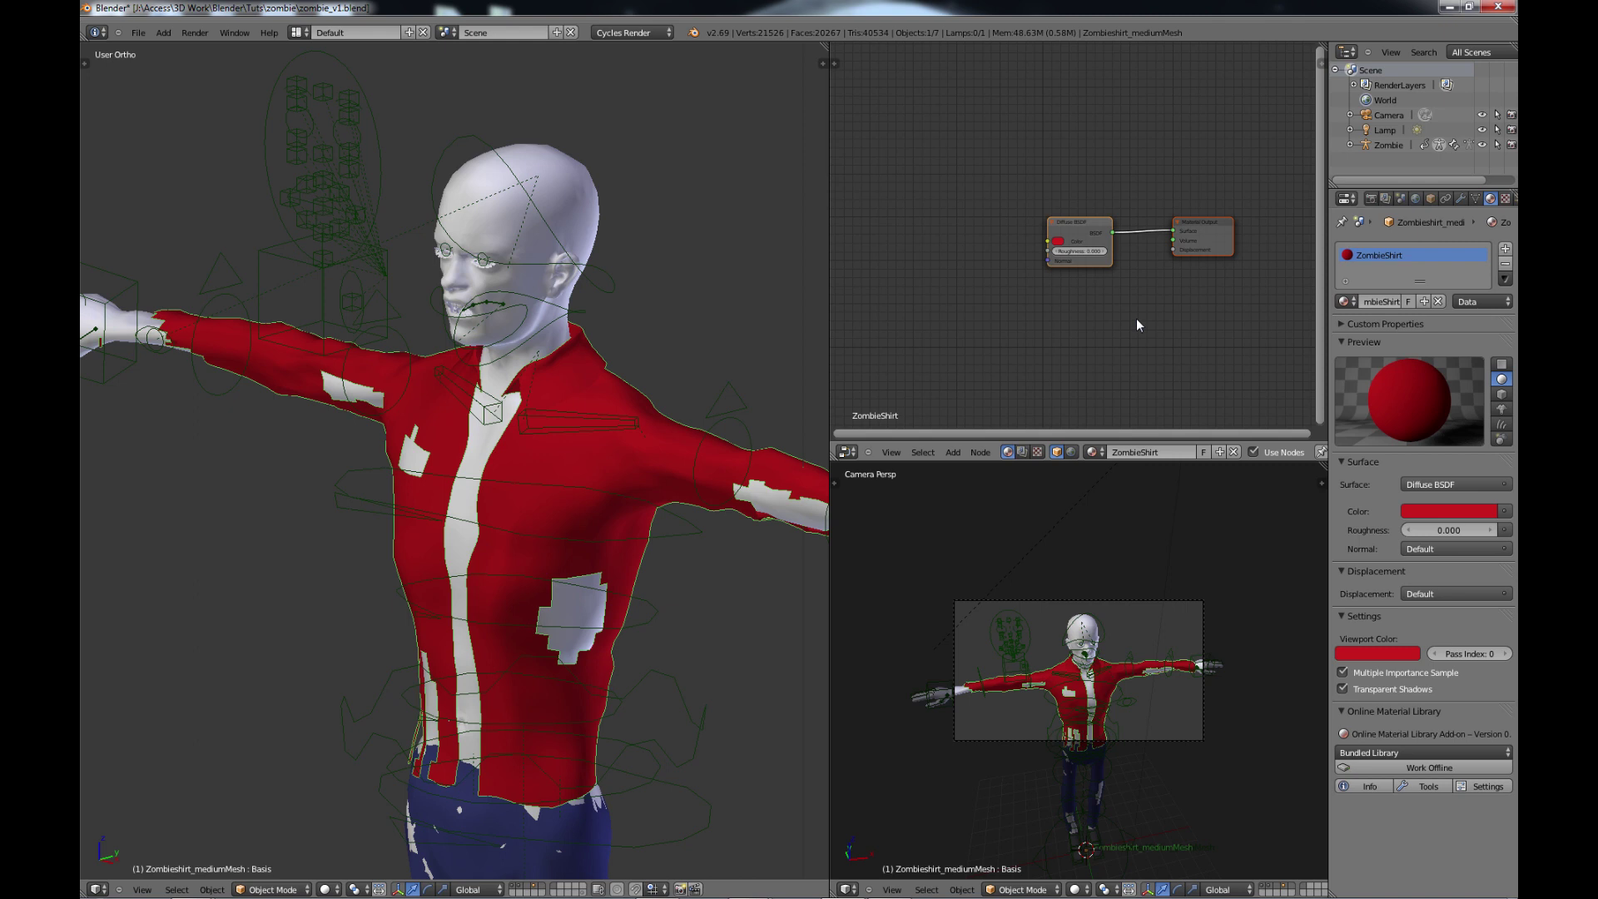
Add an Image Texture node to the shirt material and connect its Color output to the Diffuse BSDF's Color input.
key("shift+a")
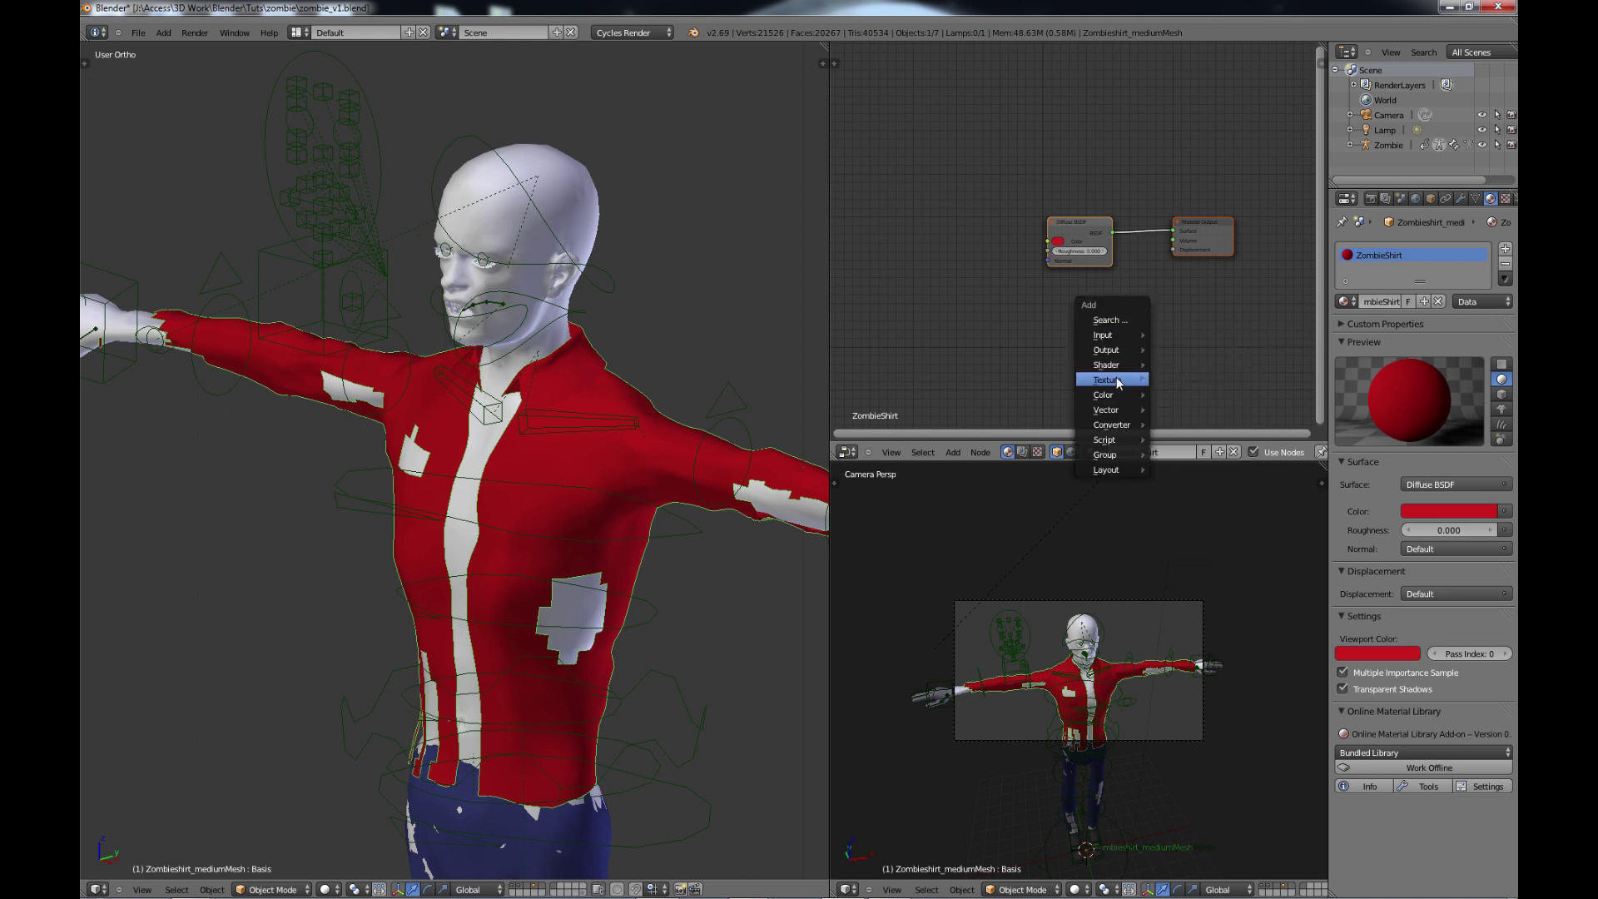
mouse_move(1116, 379)
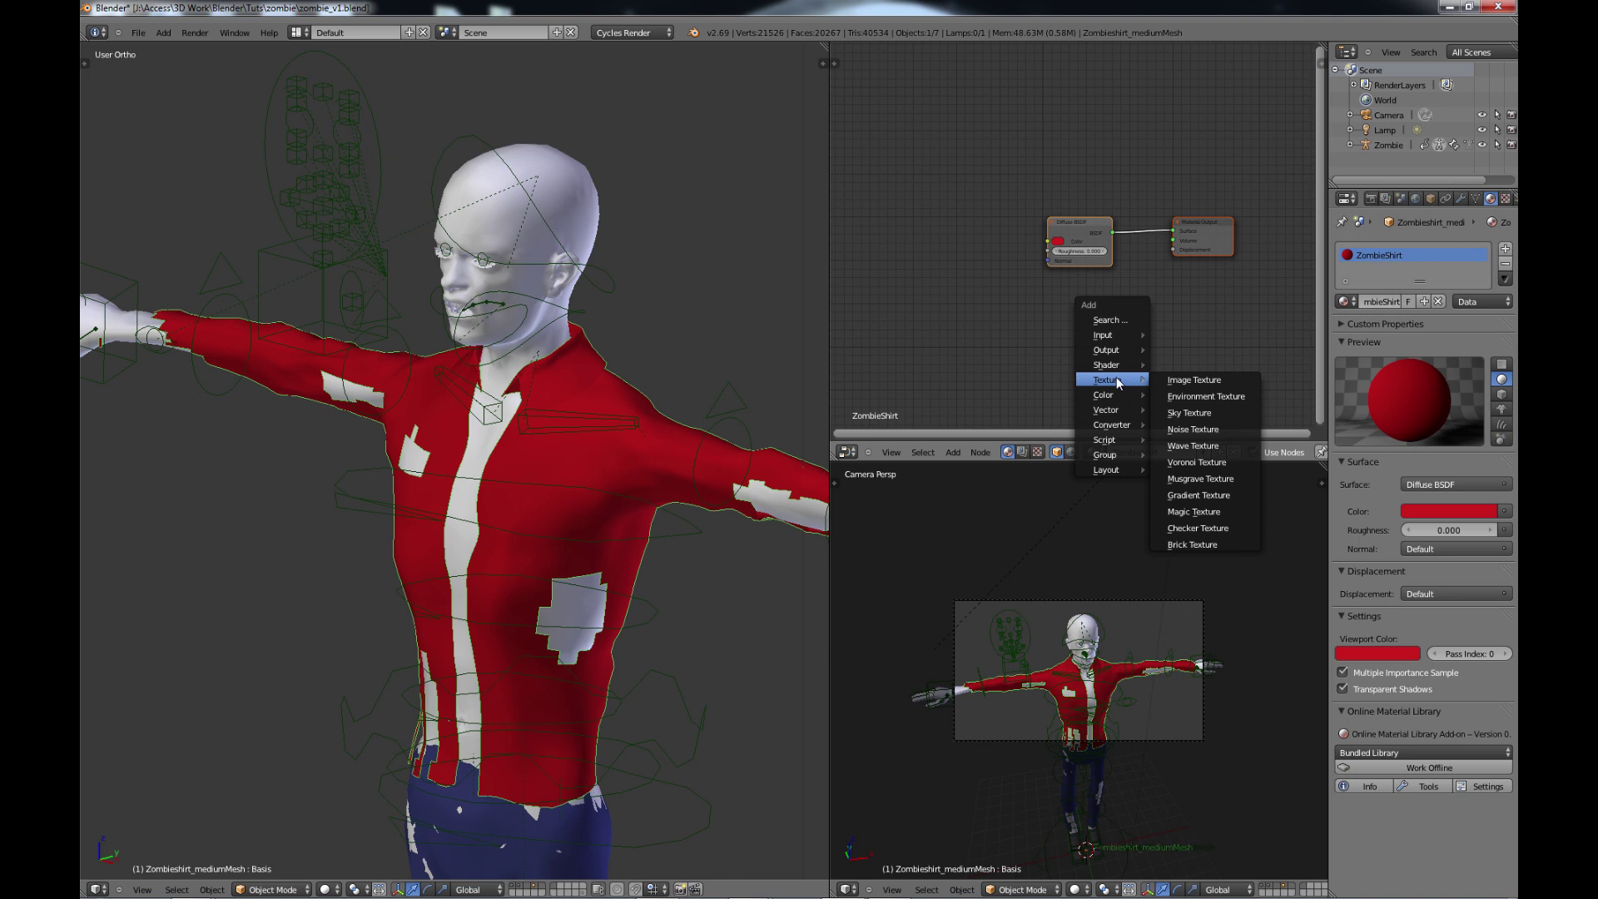
left_click(1203, 385)
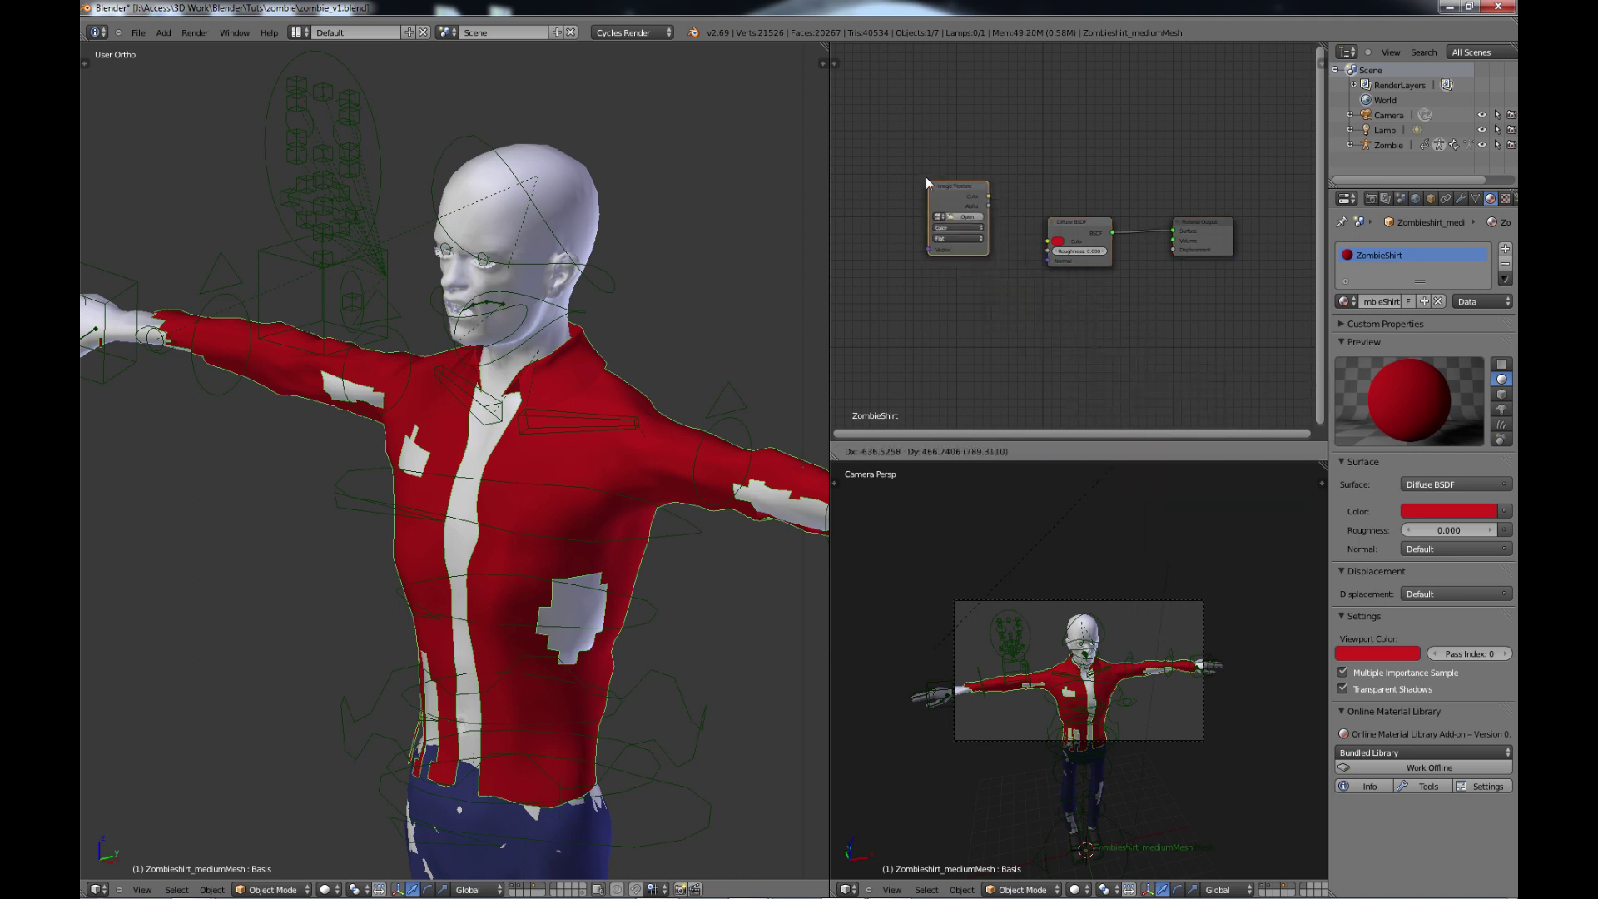
left_click(924, 177)
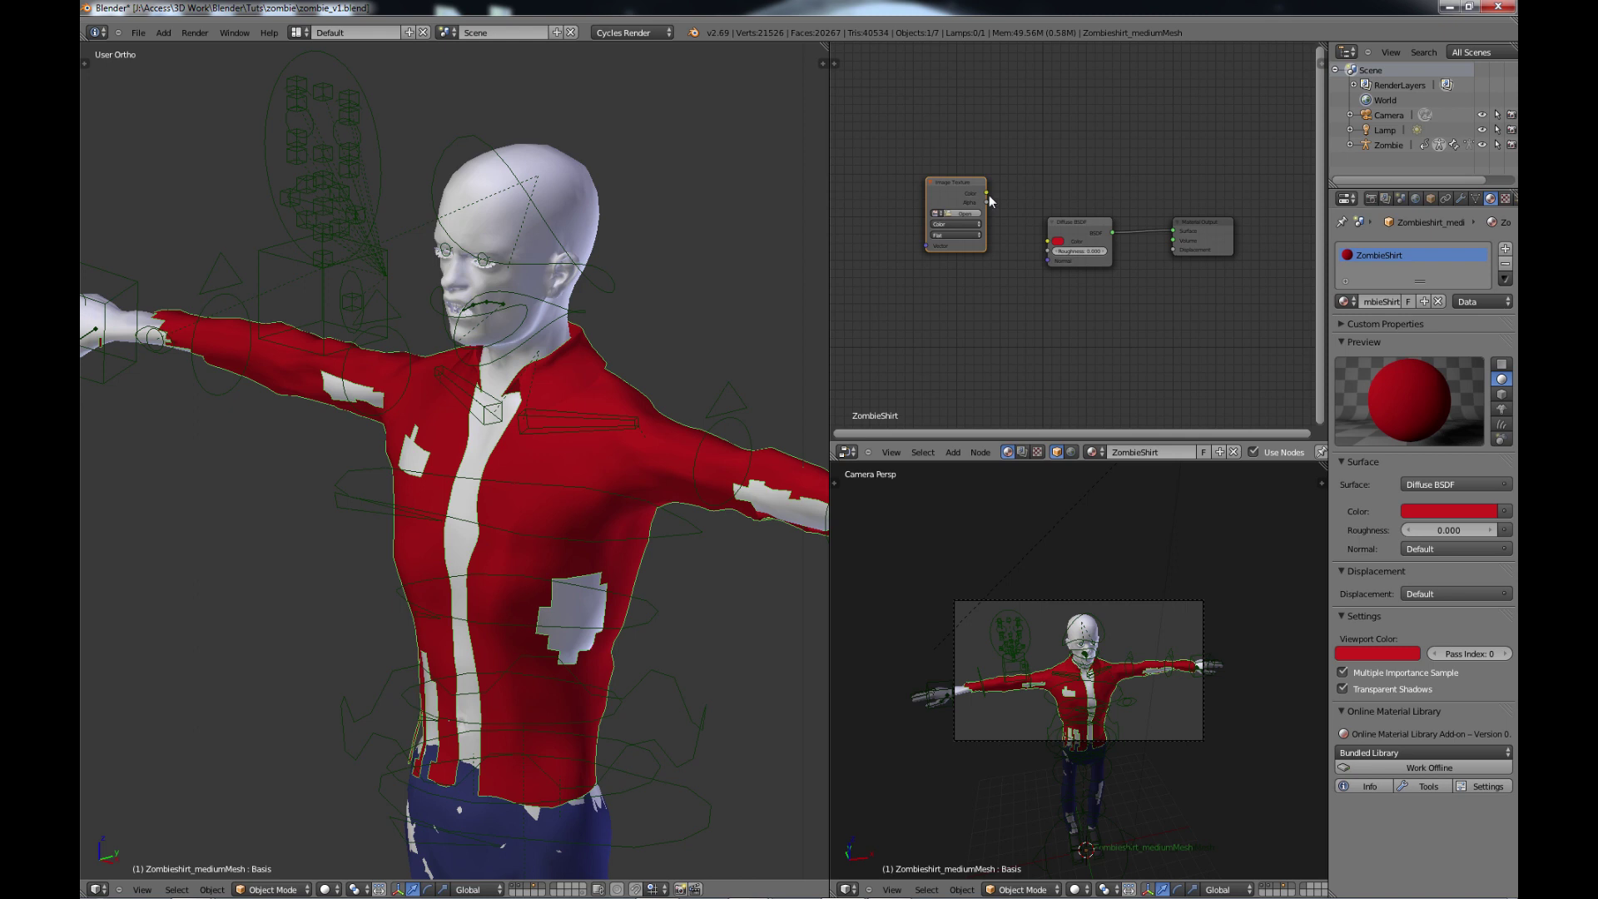
left_click_drag(1020, 235, 1046, 242)
Add a Texture Coordinate node before the Image Texture node and connect its UV output to the Vector input.
middle_click_drag(935, 295, 1067, 288)
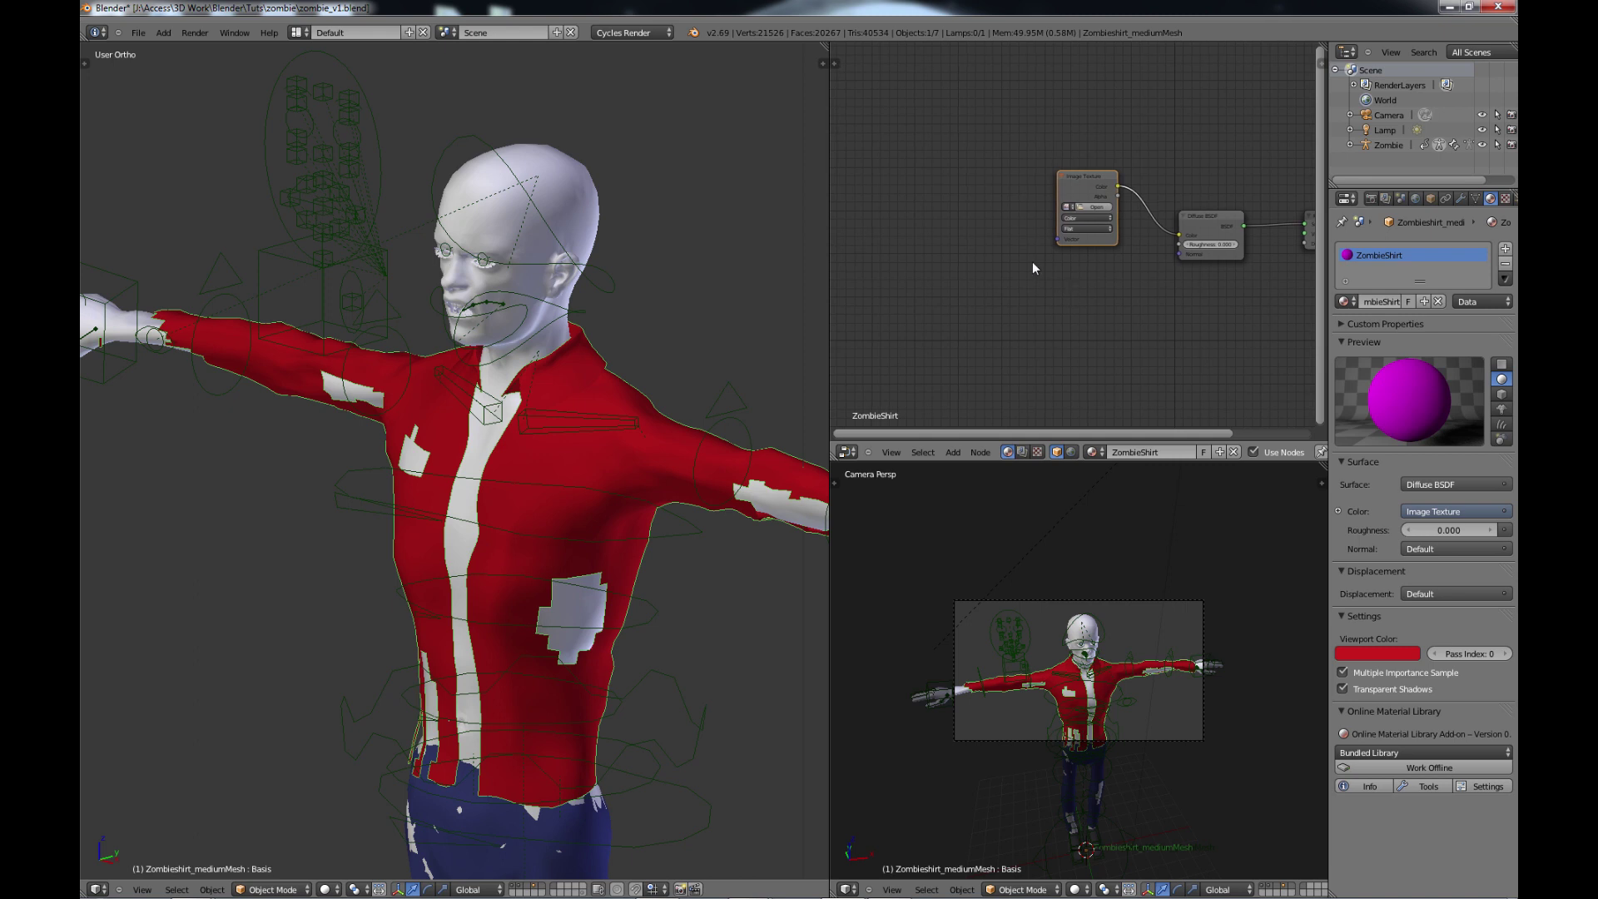
key("shift+a")
mouse_move(1030, 264)
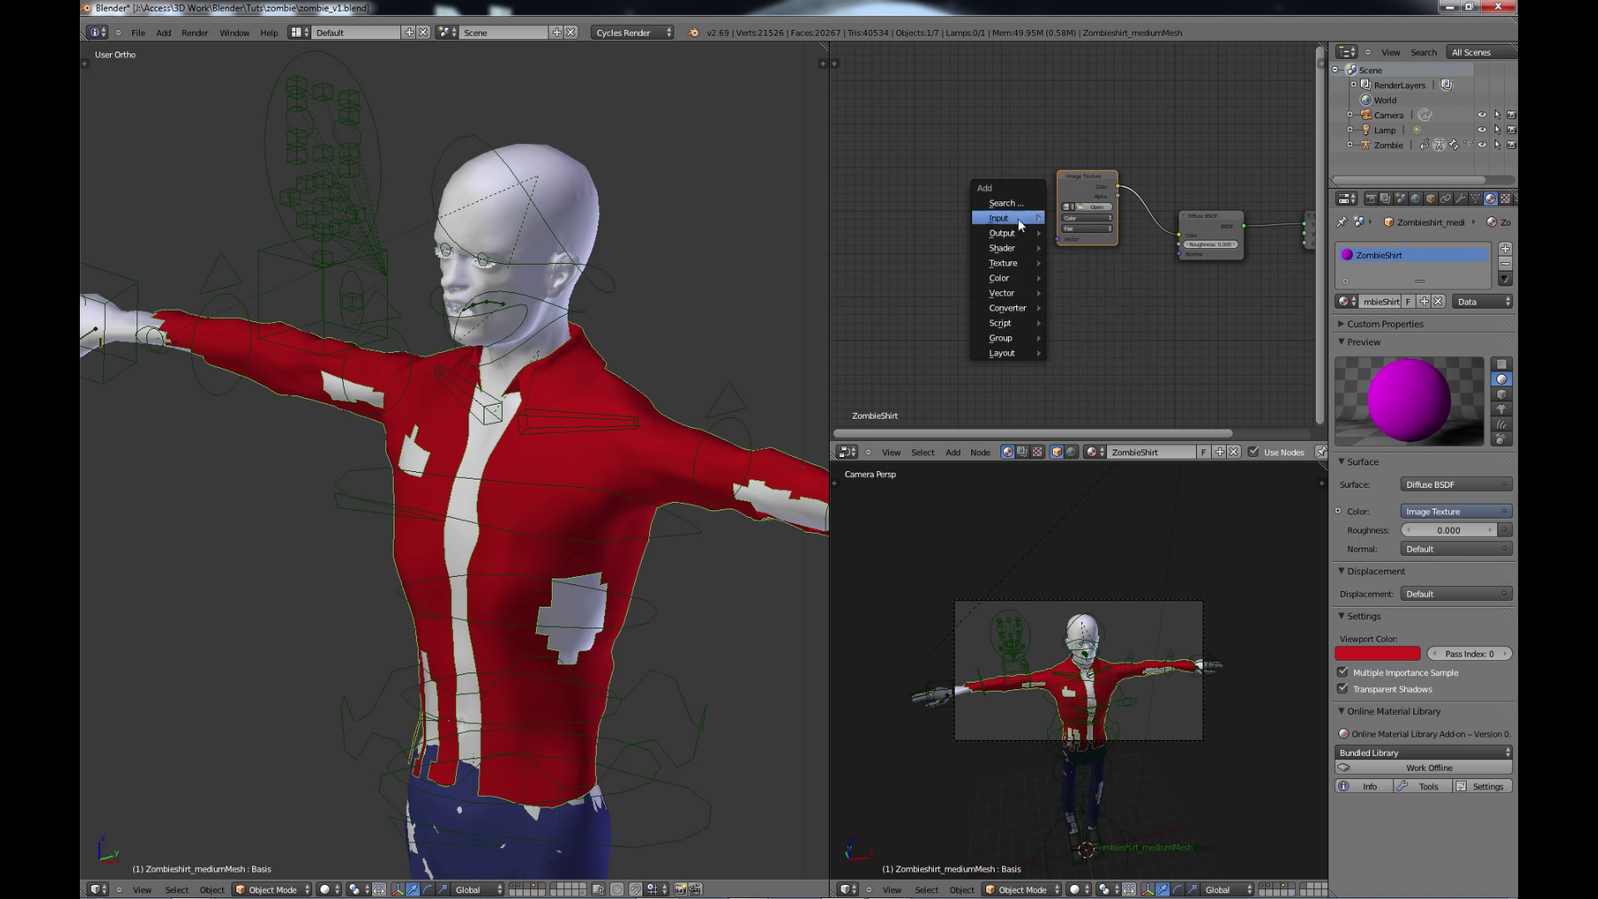
mouse_move(1020, 221)
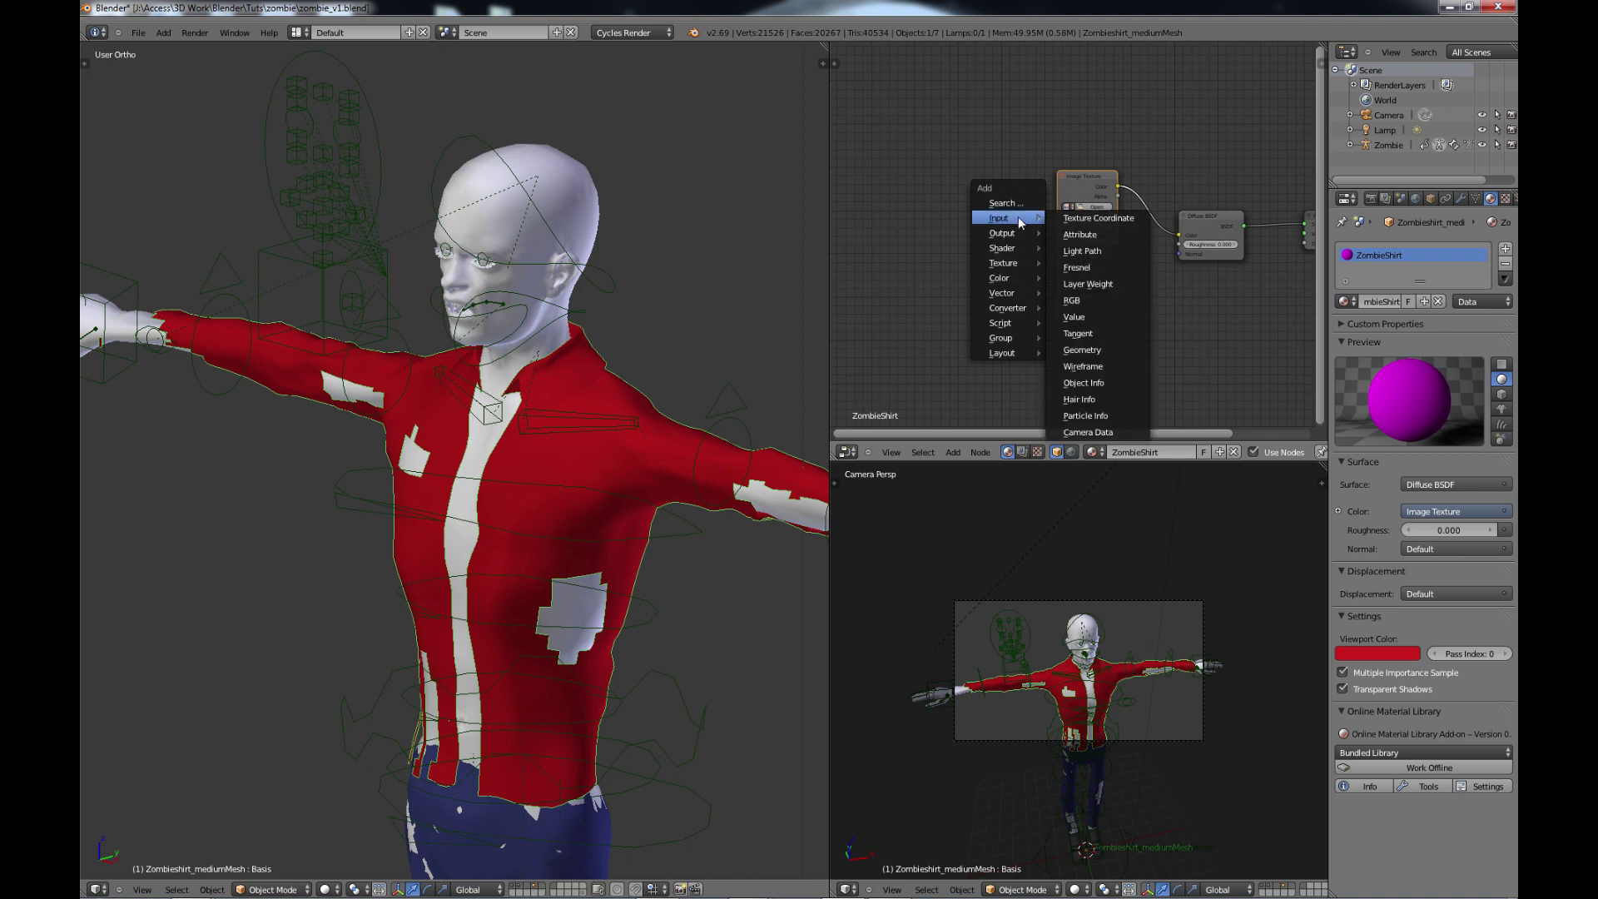
left_click(1105, 219)
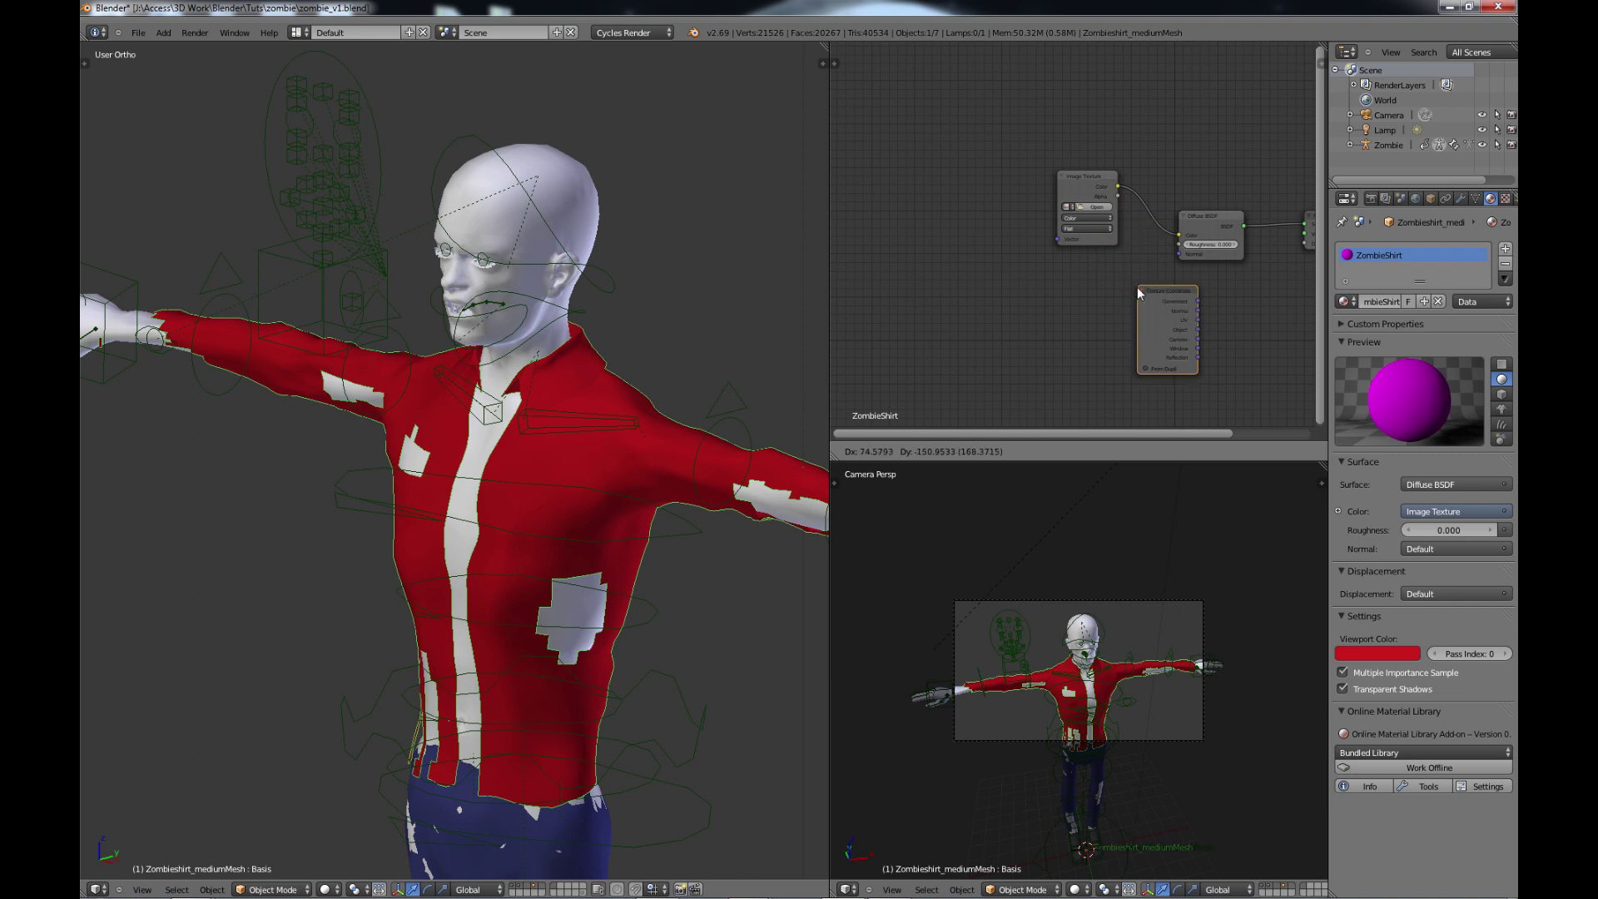
left_click(937, 133)
scroll(976, 144, "up", 2)
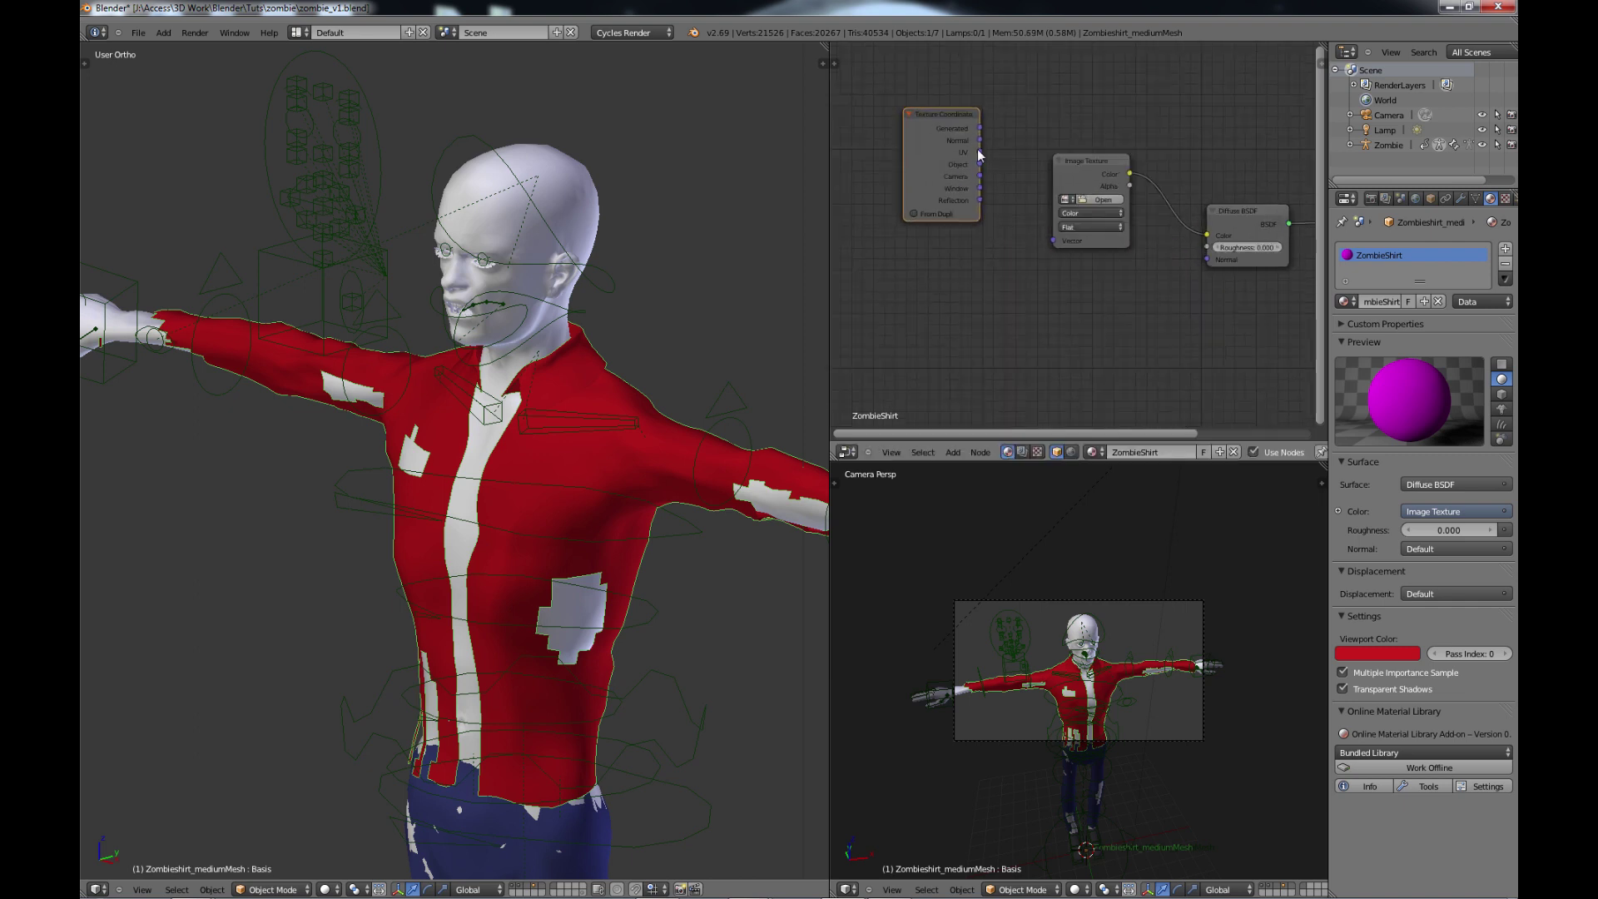
left_click_drag(992, 154, 1011, 176)
left_click_drag(1032, 243, 1053, 241)
Load shirt_texture.png from the textures folder into the shirt's Image Texture node.
middle_click_drag(1120, 259, 1038, 299)
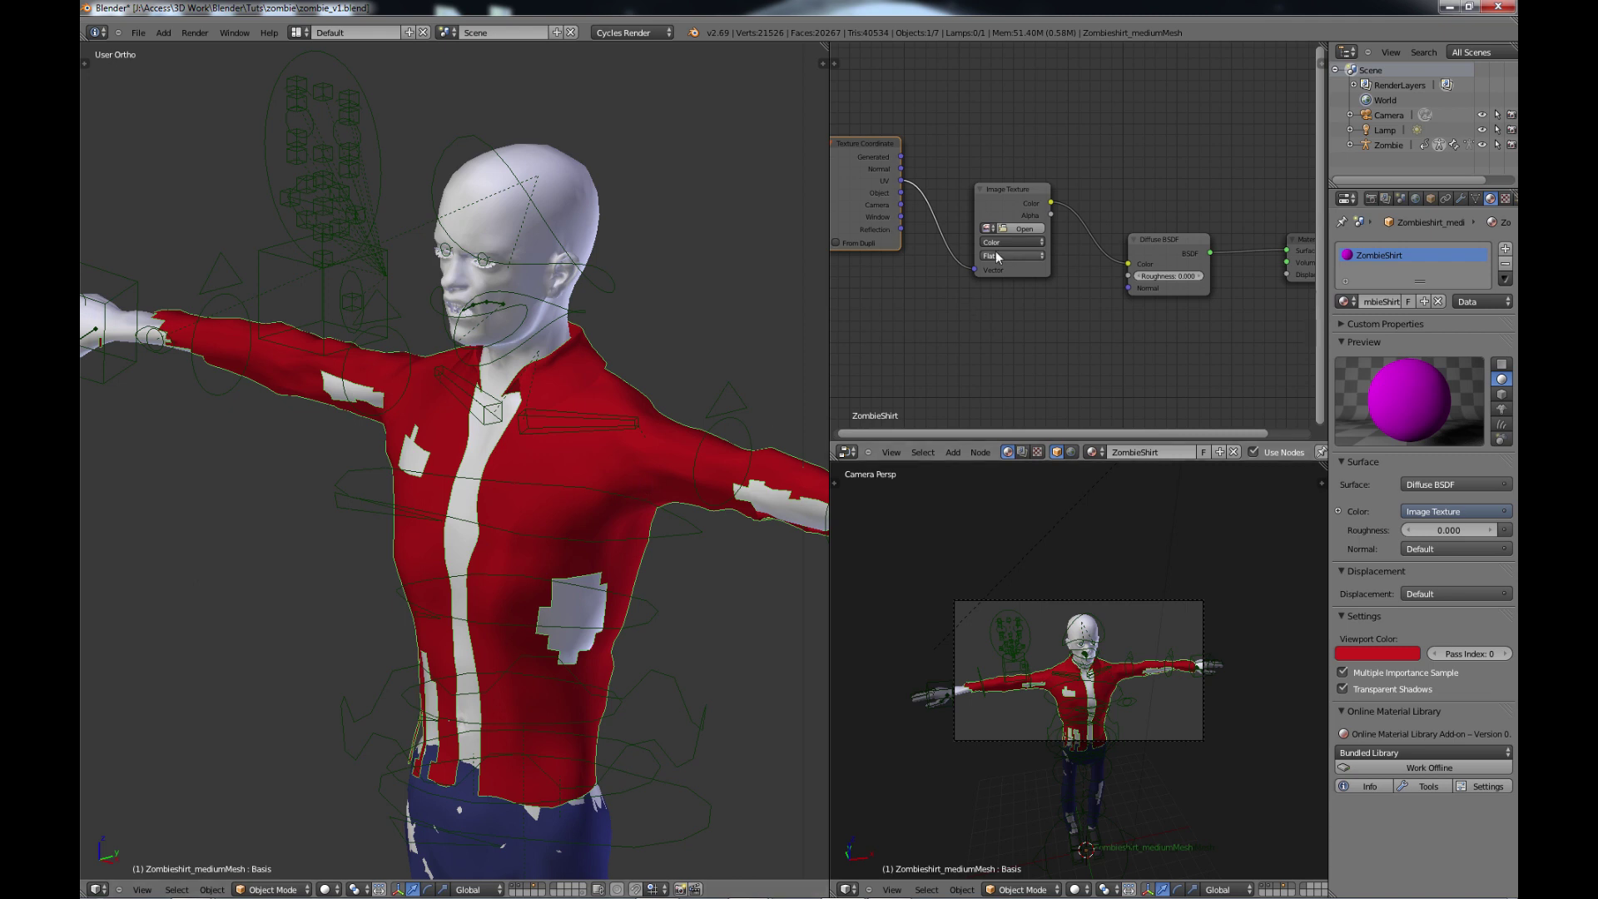
left_click(1017, 231)
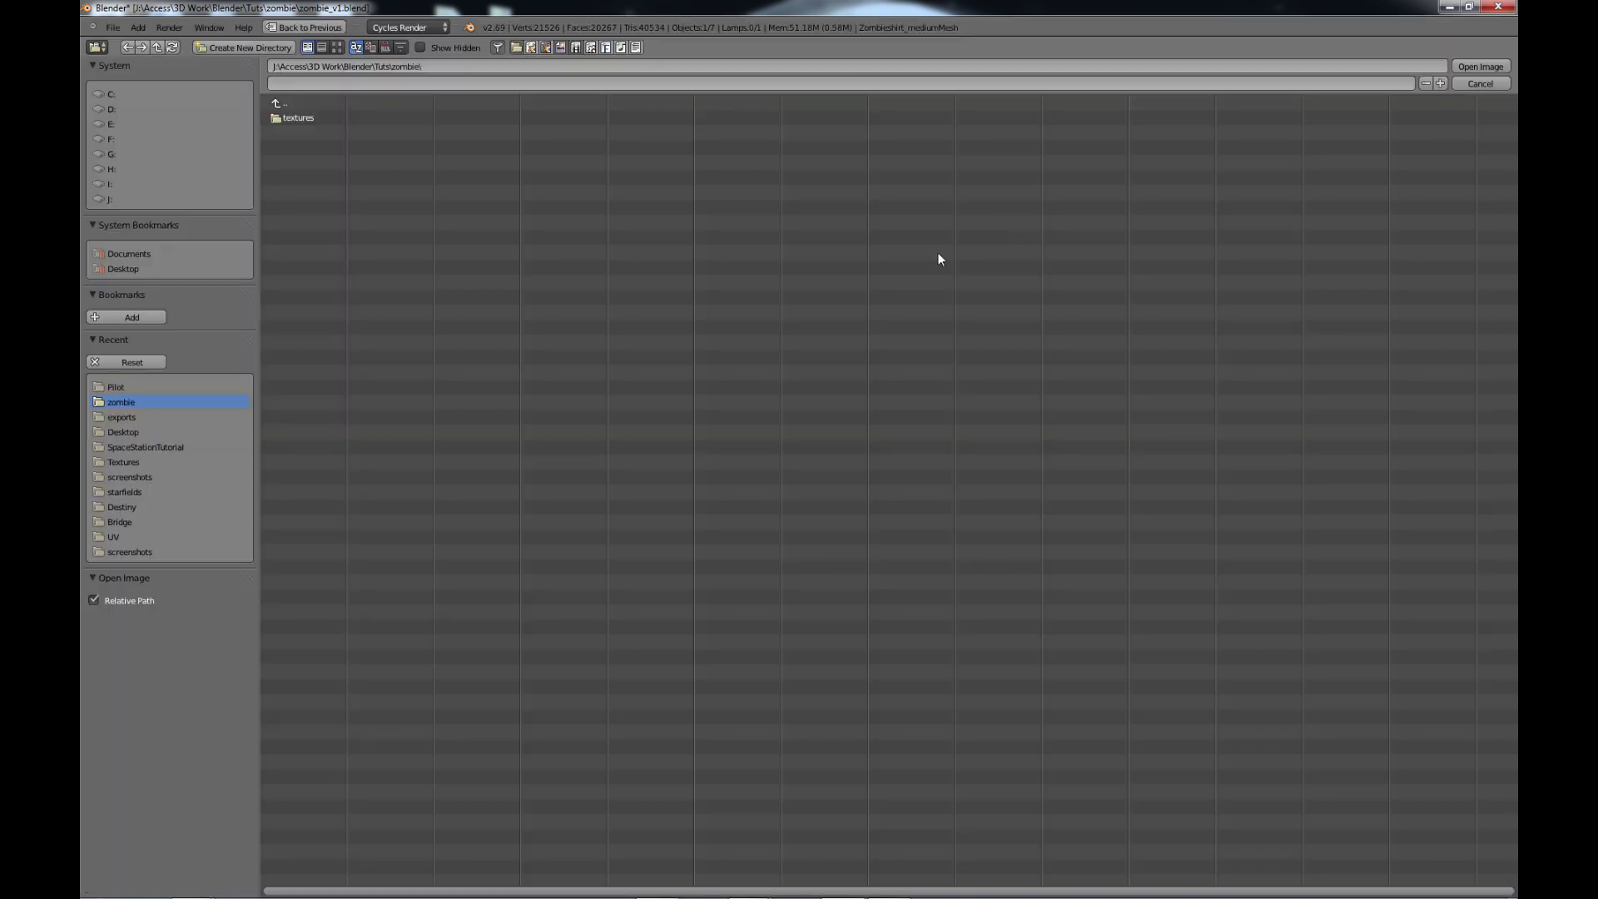
left_click(292, 117)
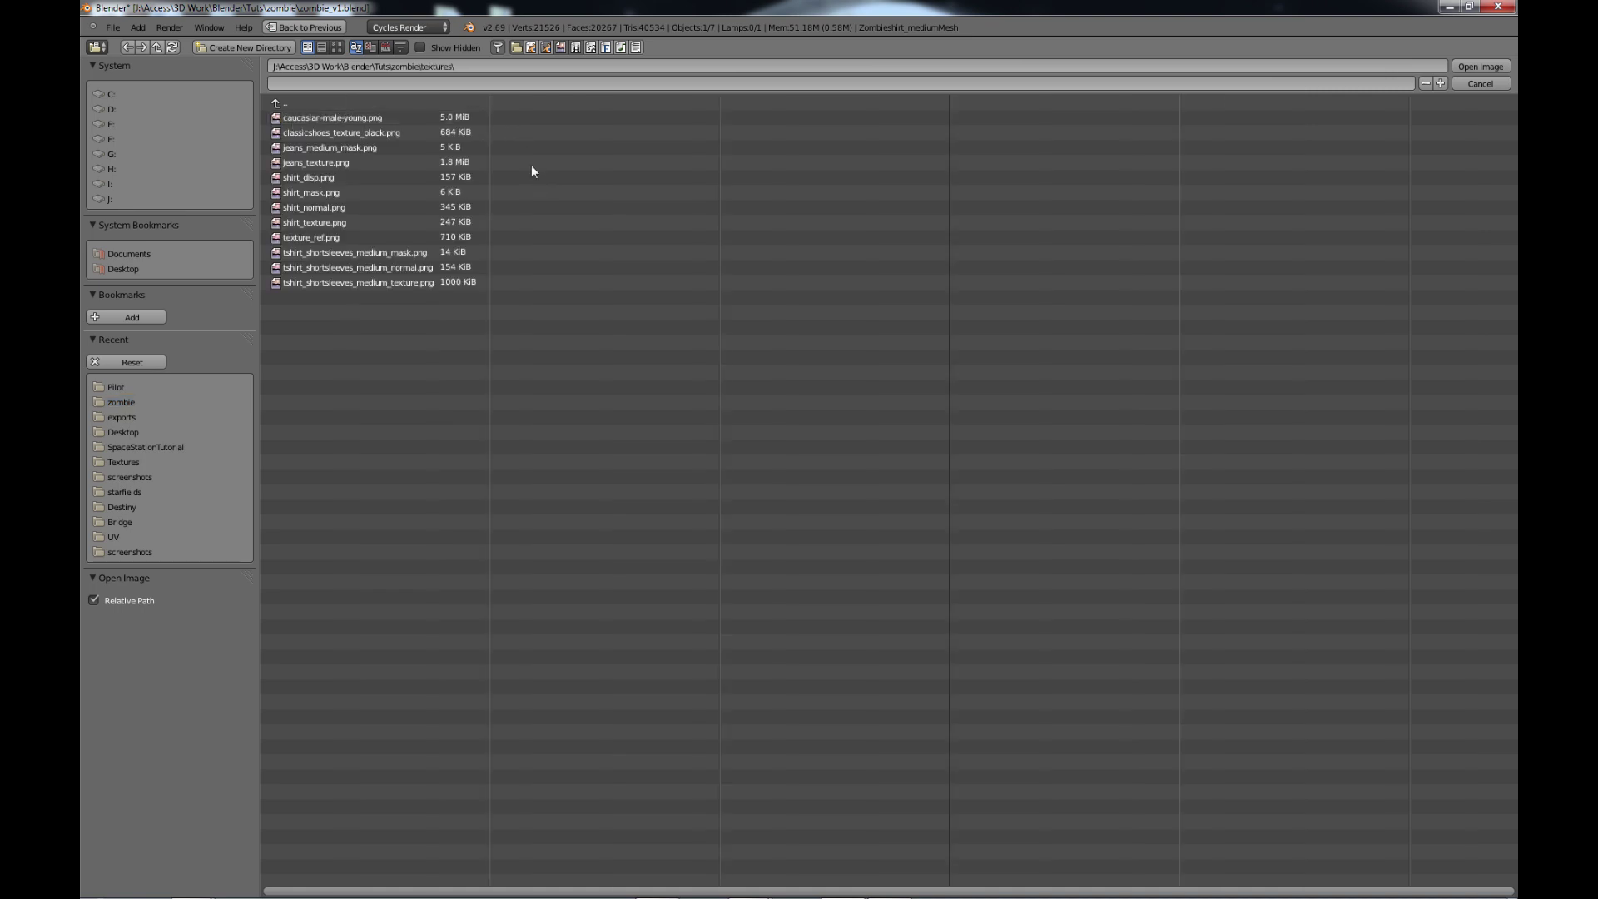
double_click(313, 223)
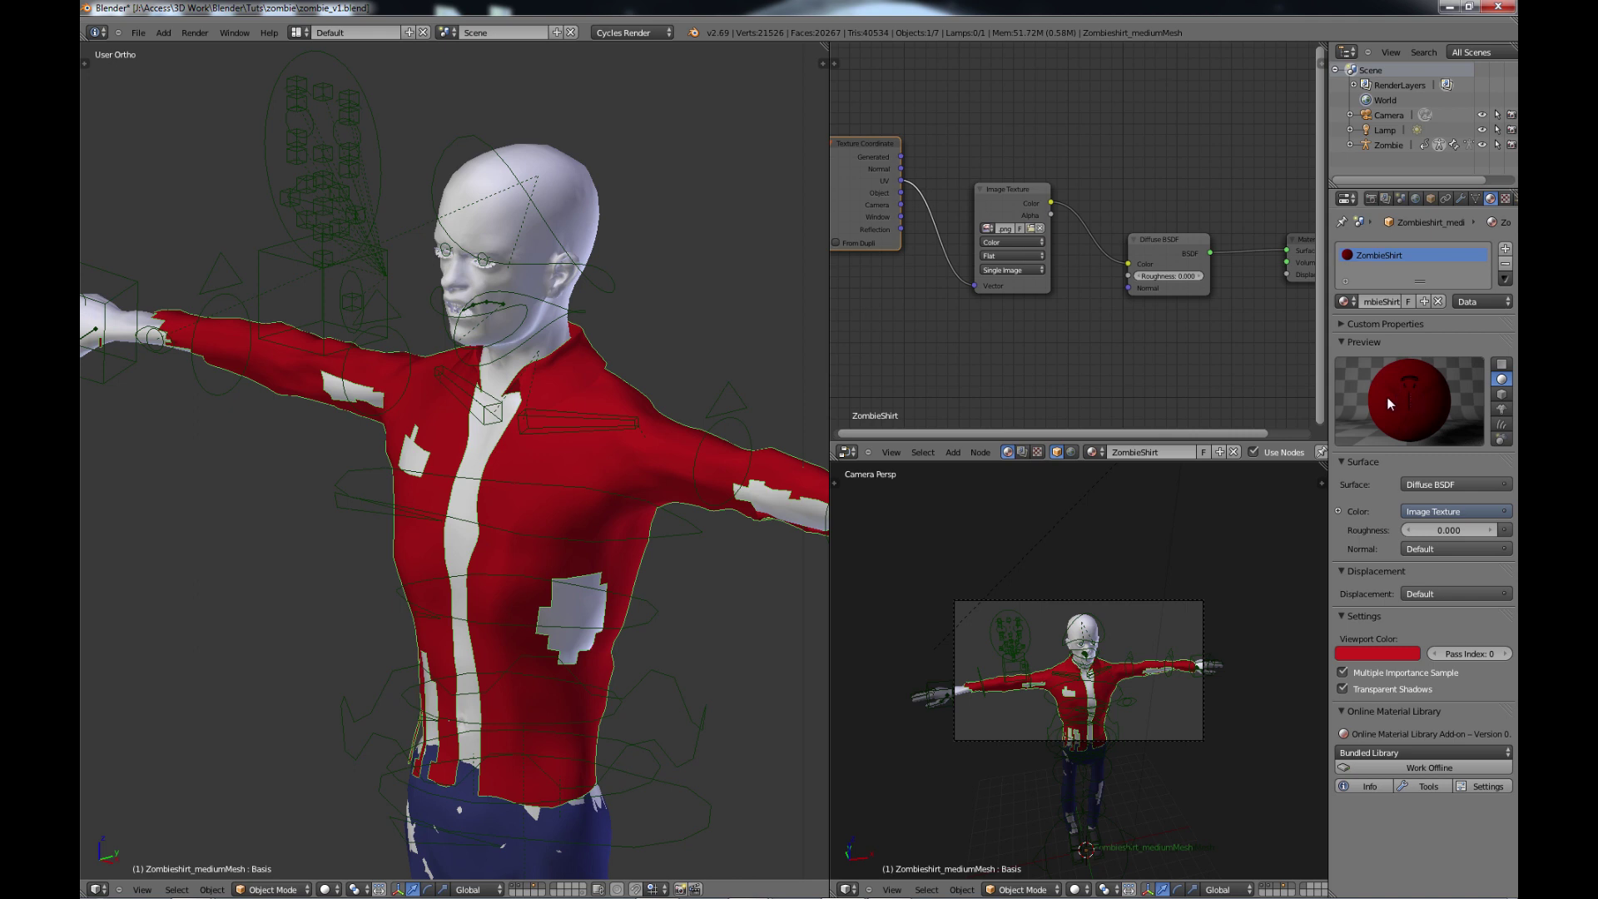
Select the jeans mesh and enable nodes for its ZombieJeansMaterial.
scroll(1081, 297, "down", 1)
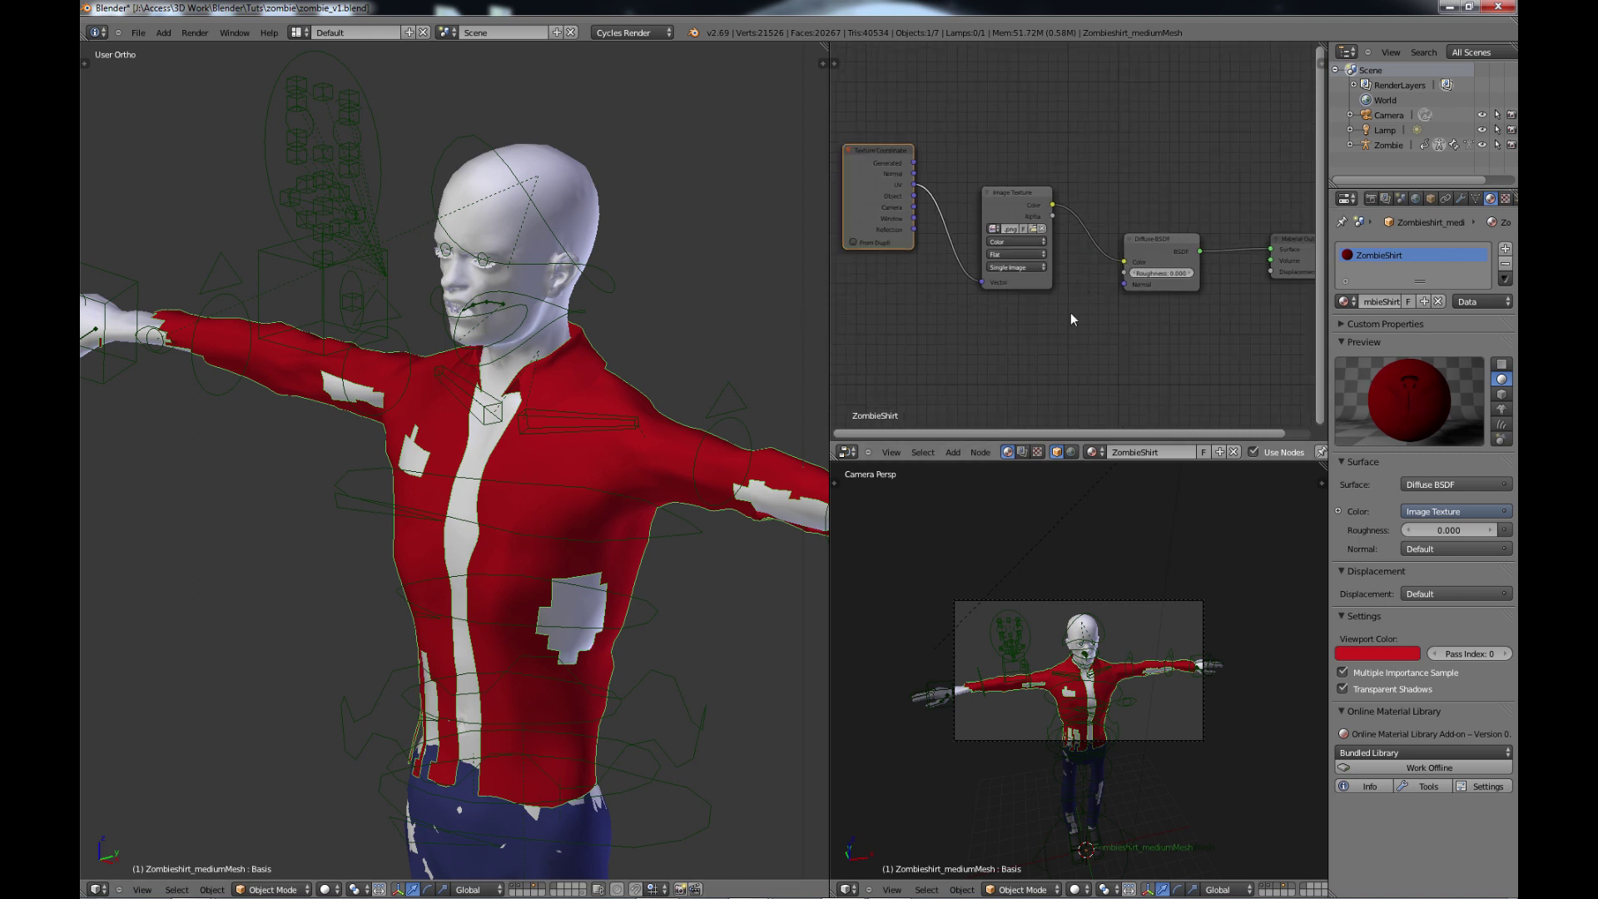
middle_click_drag(590, 512, 529, 324, "shift")
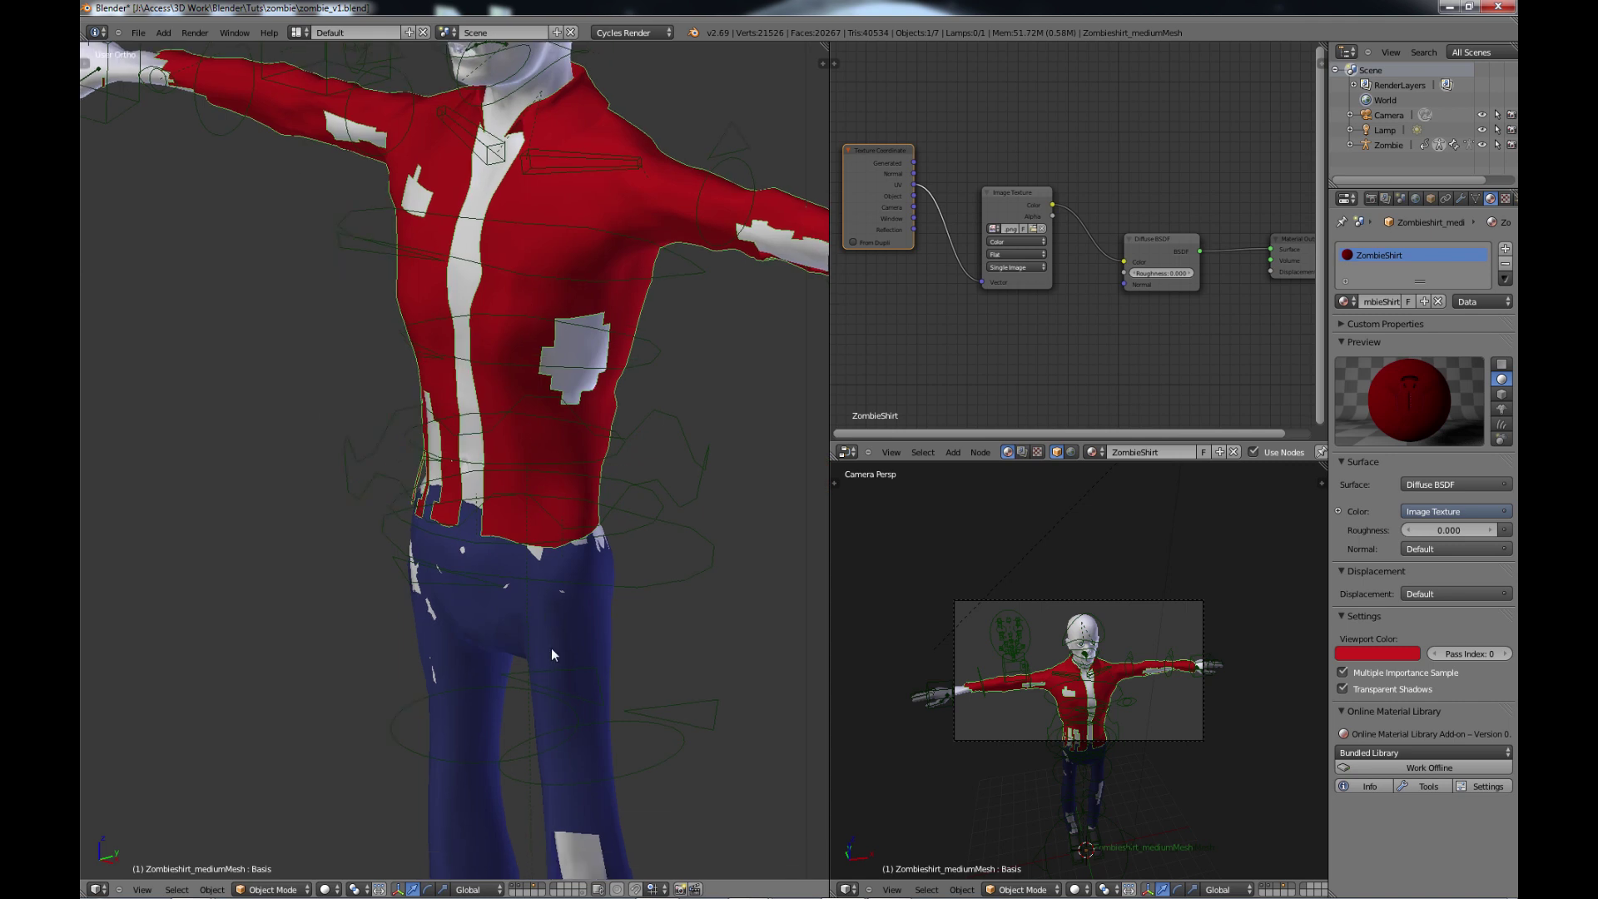
right_click(579, 640)
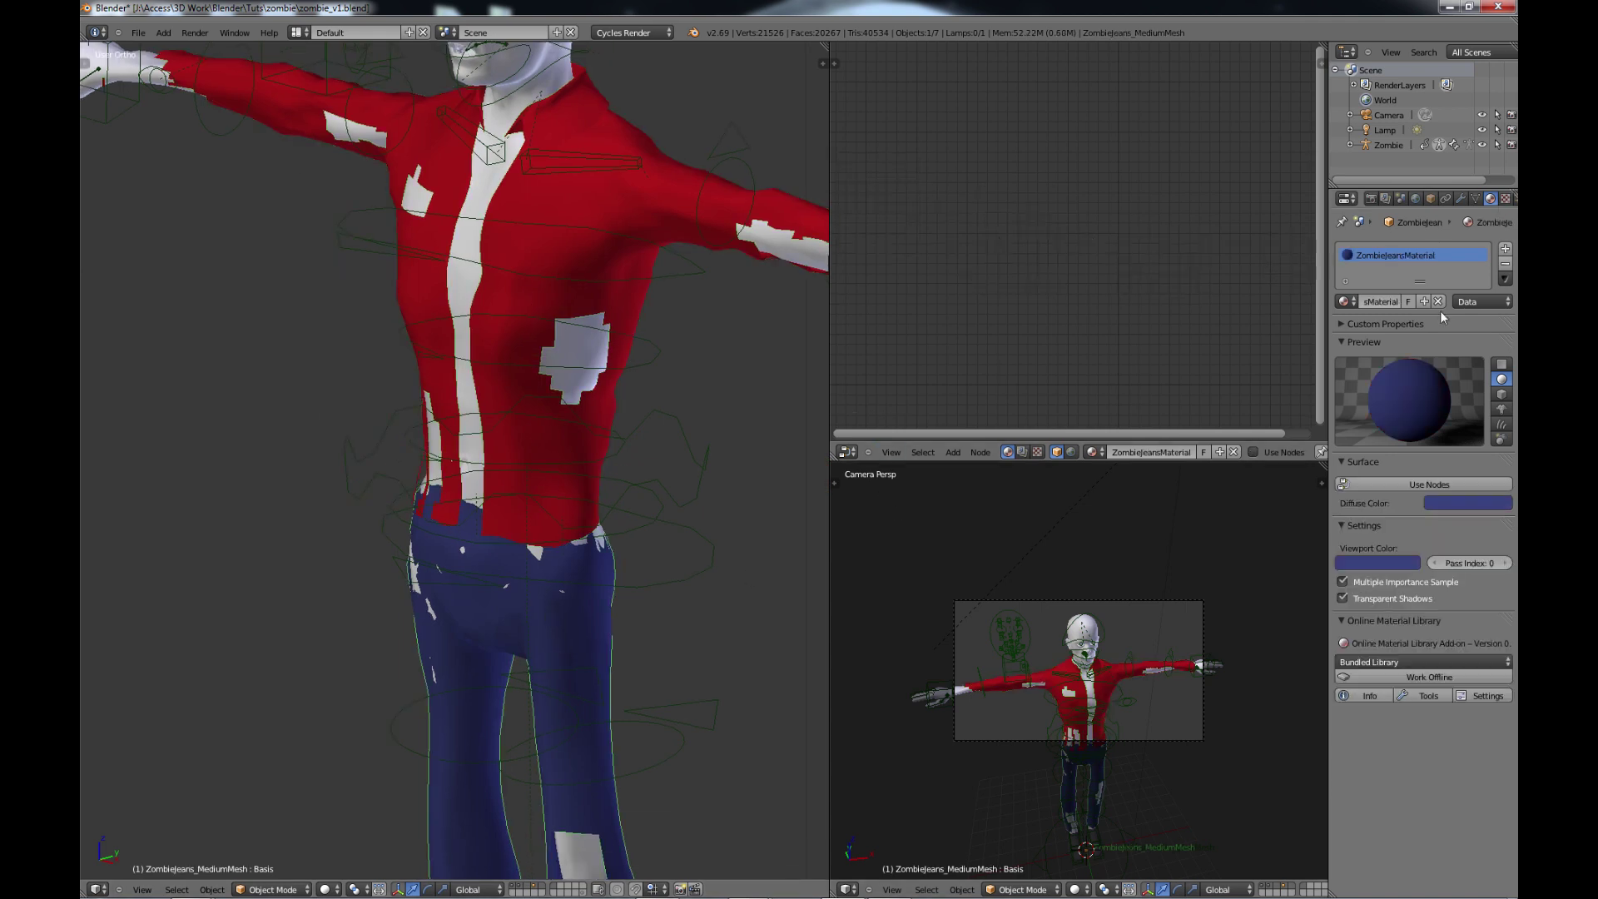
left_click(1425, 485)
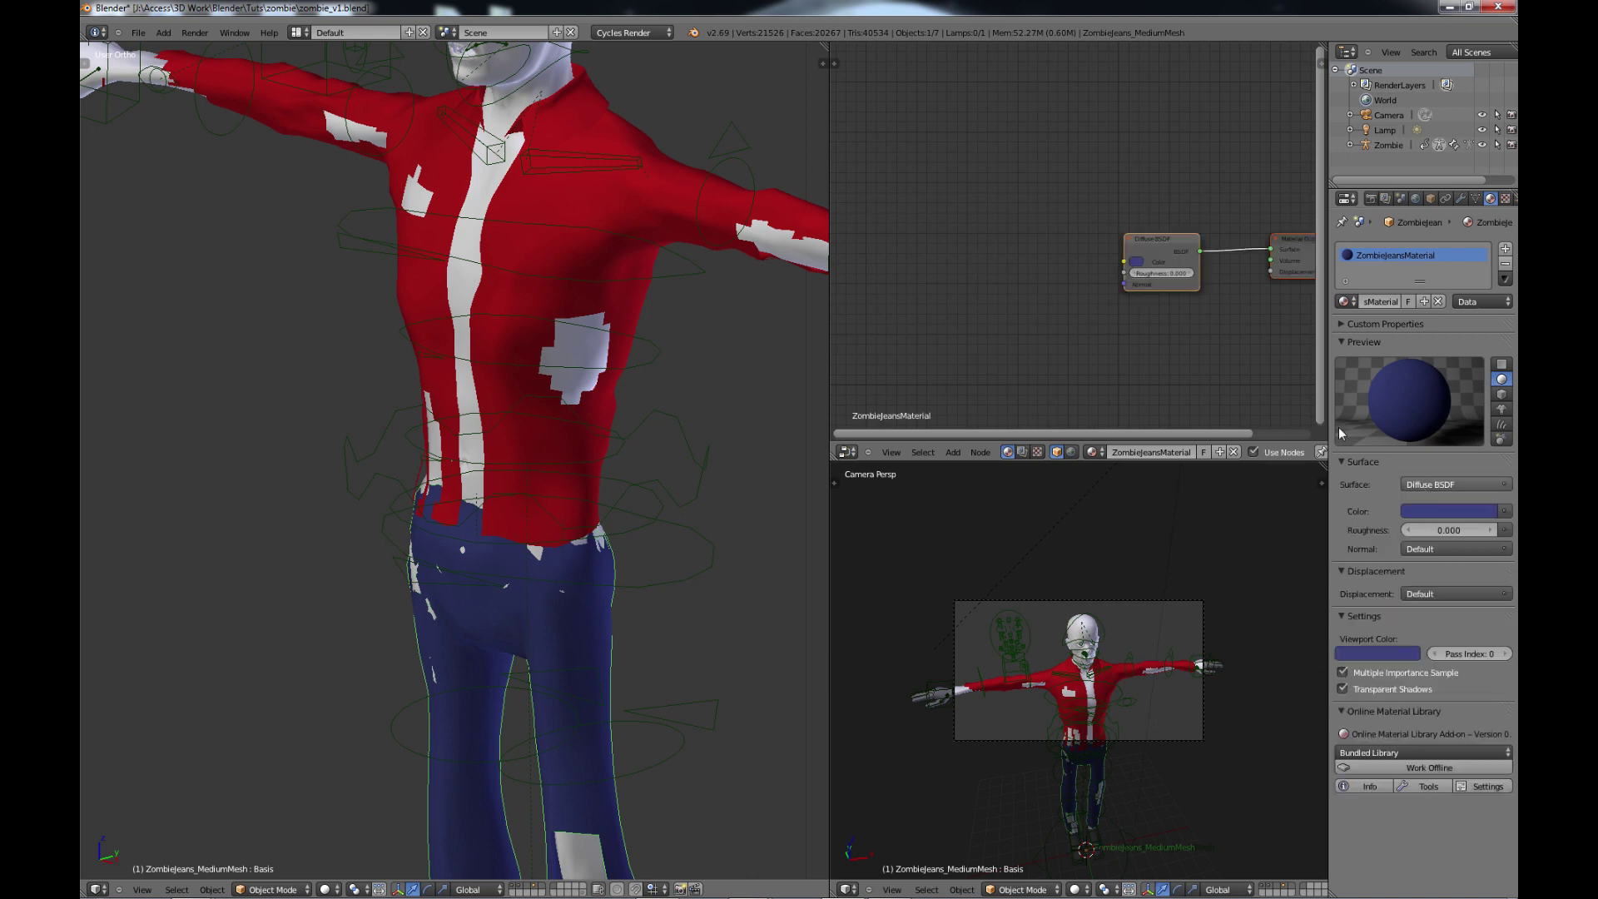
middle_click_drag(1166, 323, 1071, 288)
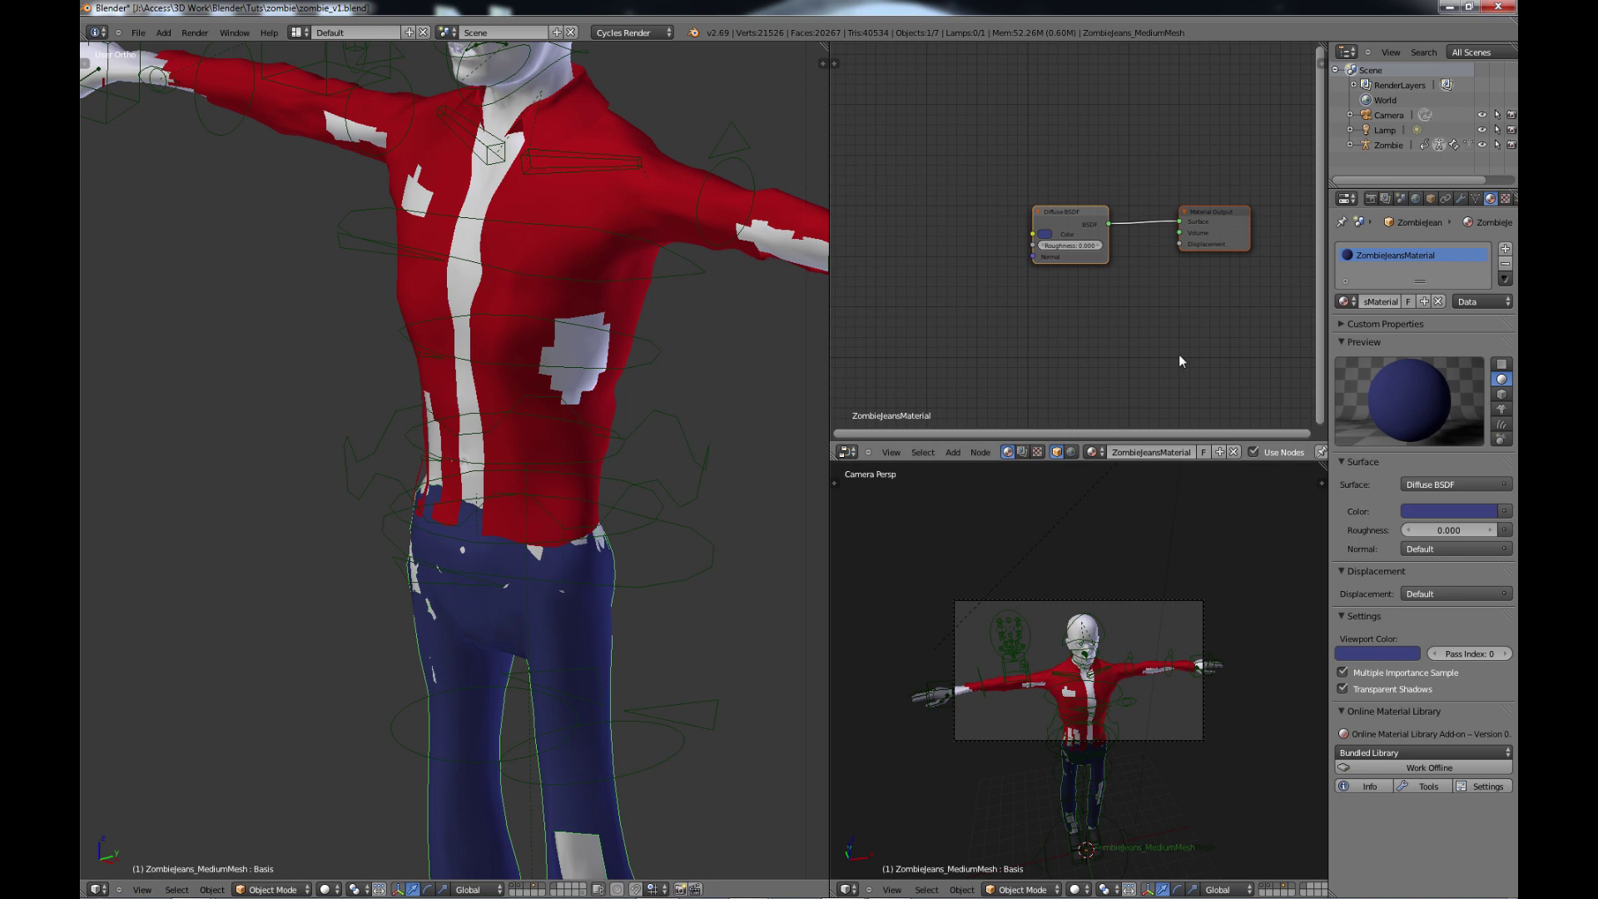
Select the shirt mesh and copy all nodes of its ZombieShirt material.
right_click(599, 192)
scroll(998, 283, "down", 1)
middle_click_drag(999, 282, 1043, 321)
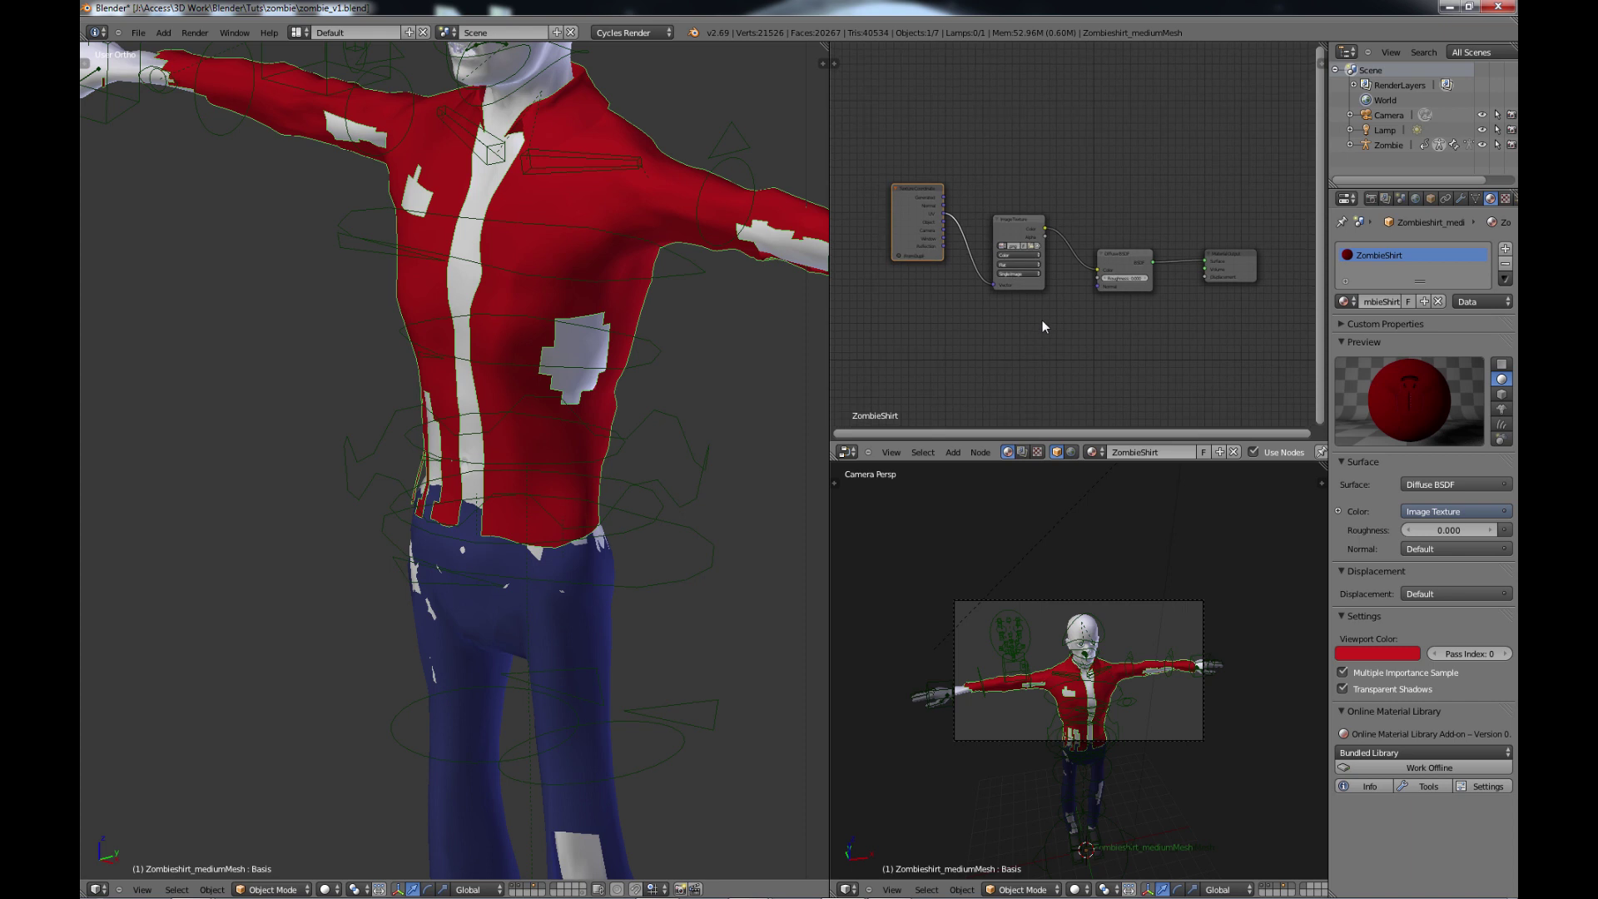
key("a")
key("a")
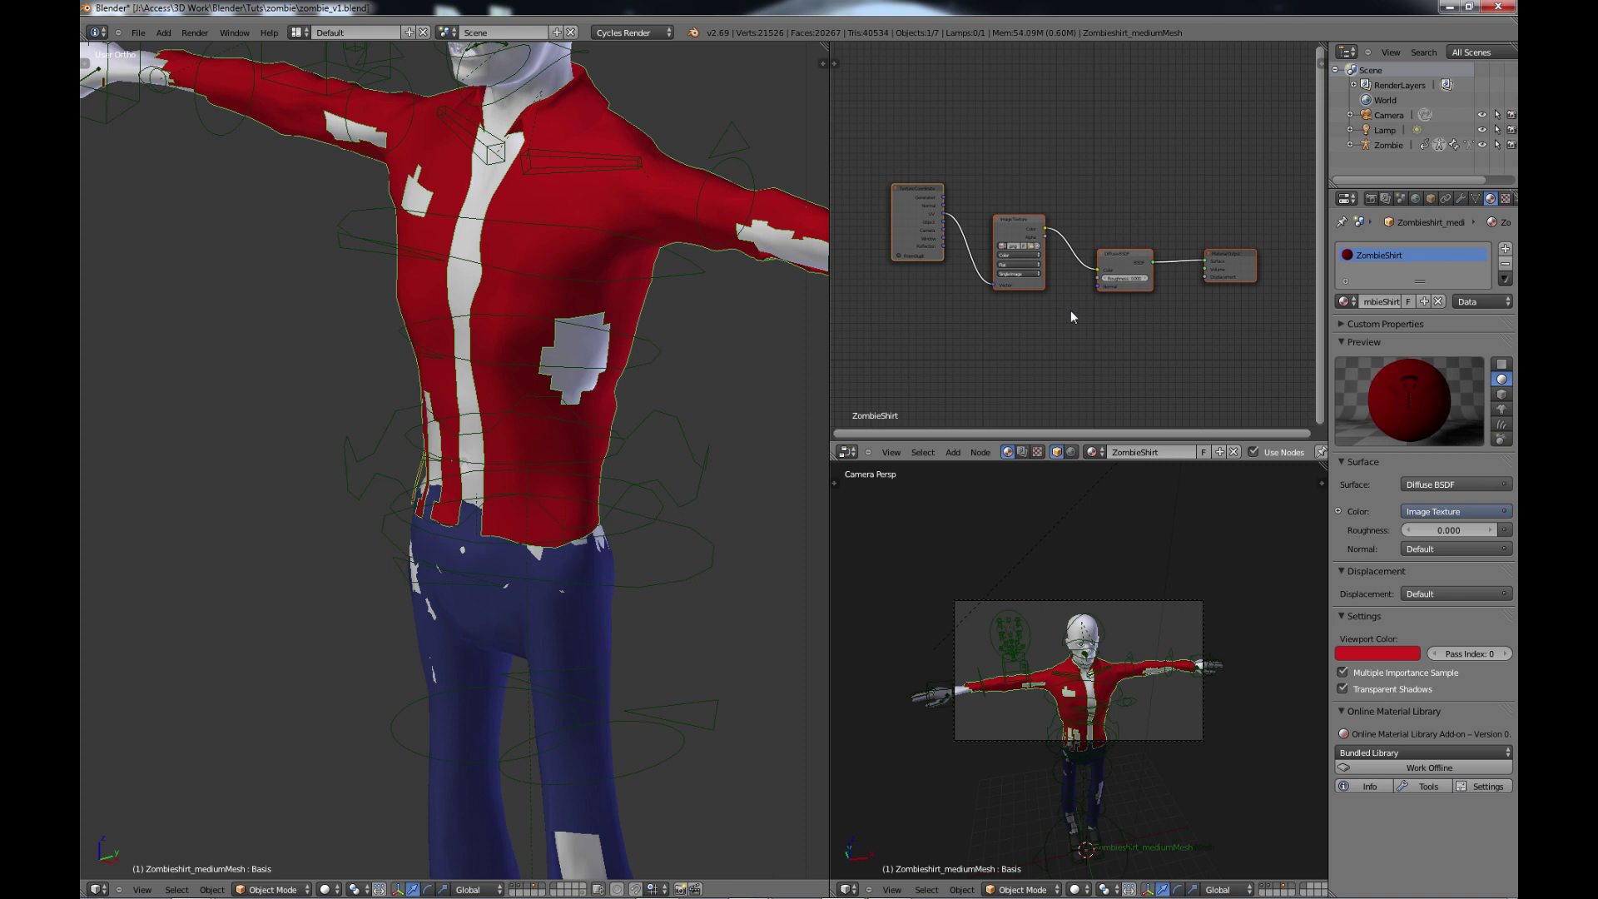
Replace the default nodes of the jeans' ZombieJeansMaterial with the copied shirt node setup and shift the pasted nodes slightly.
right_click(598, 624)
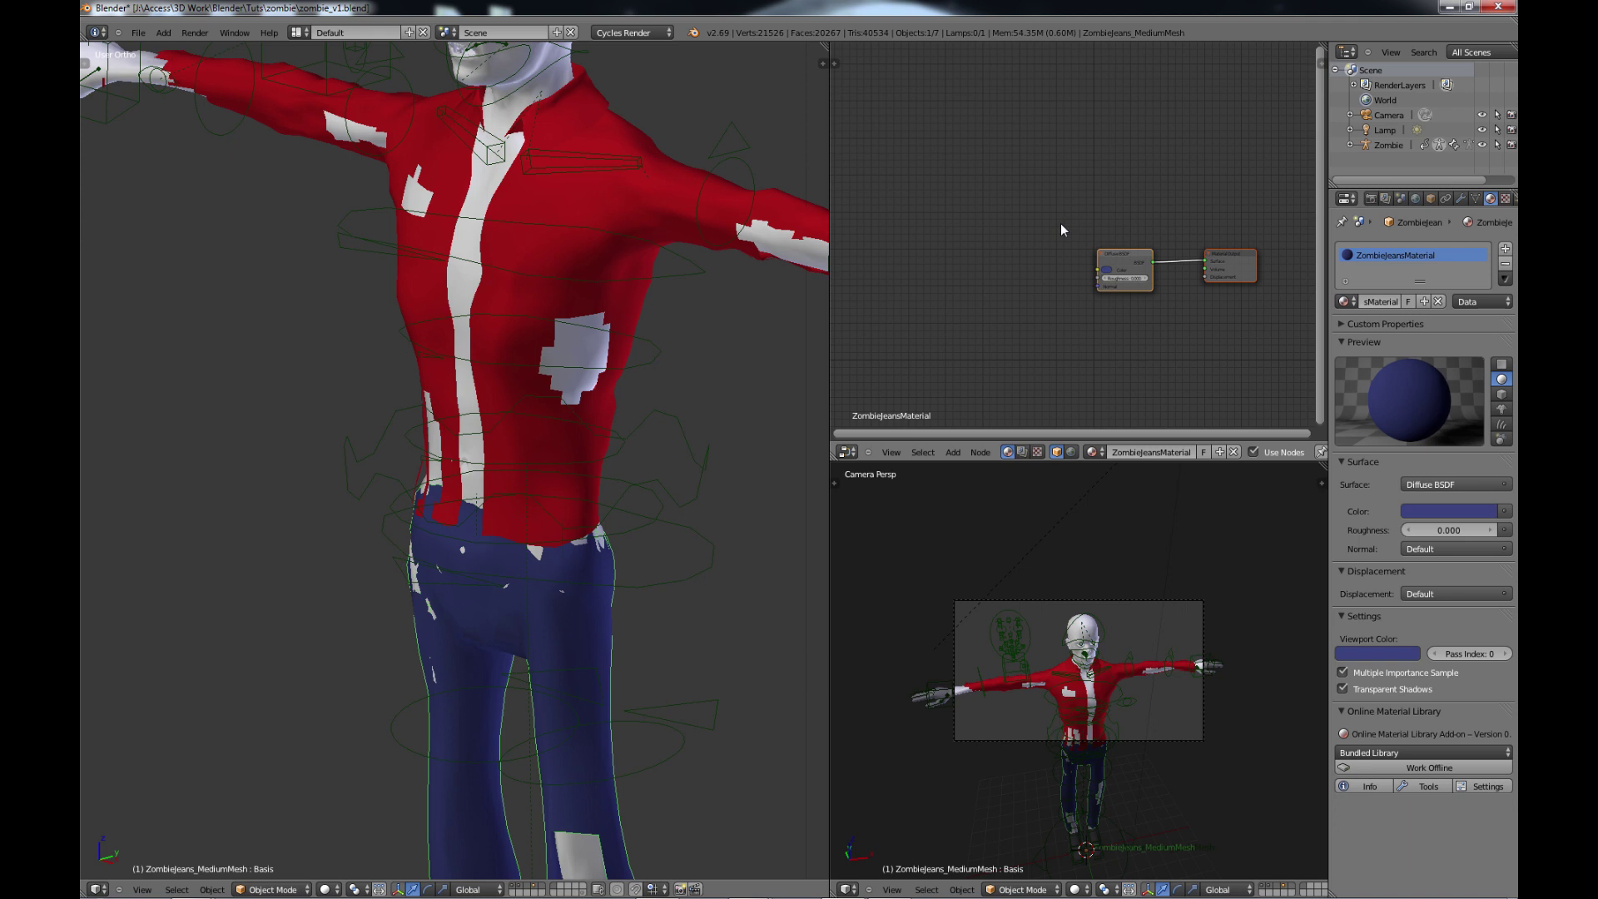
key("x")
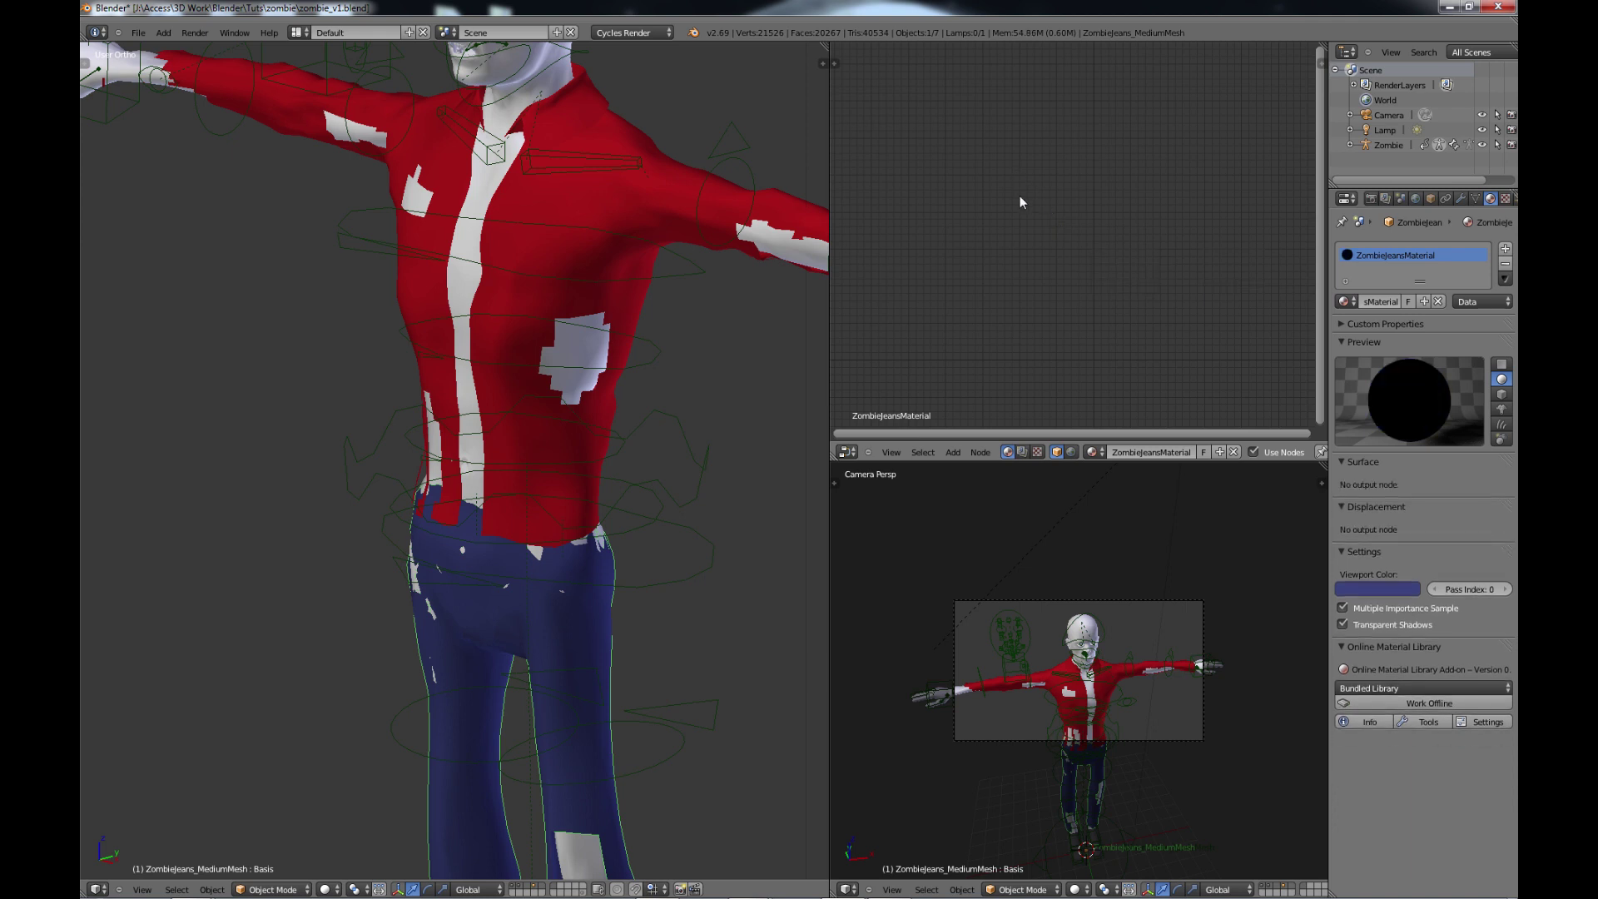
key("ctrl+v")
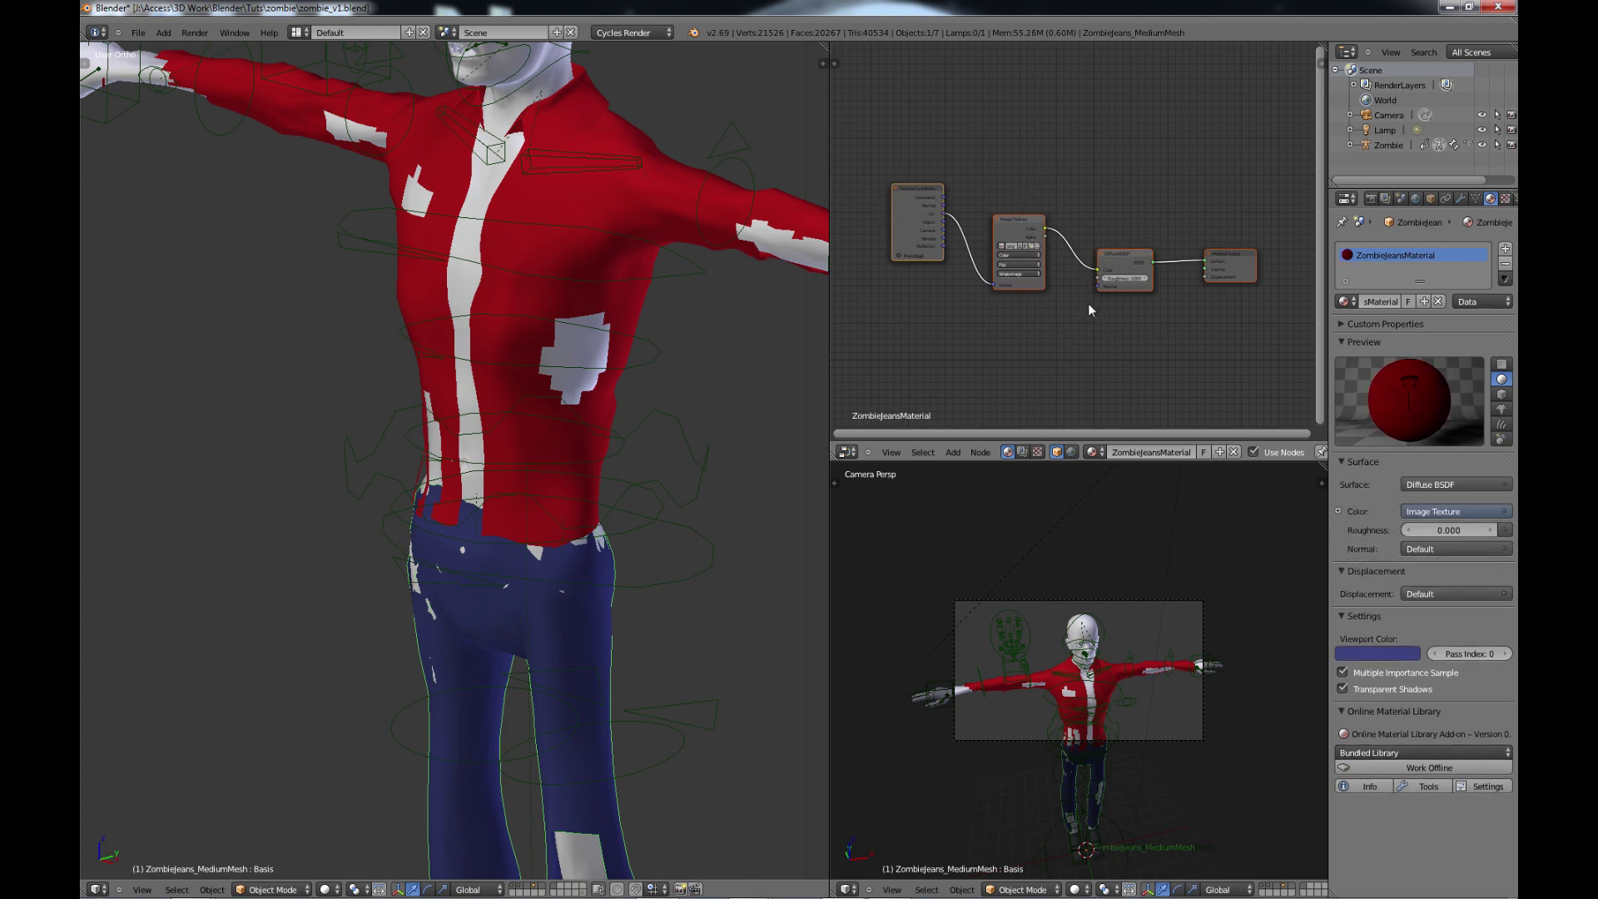
key("g")
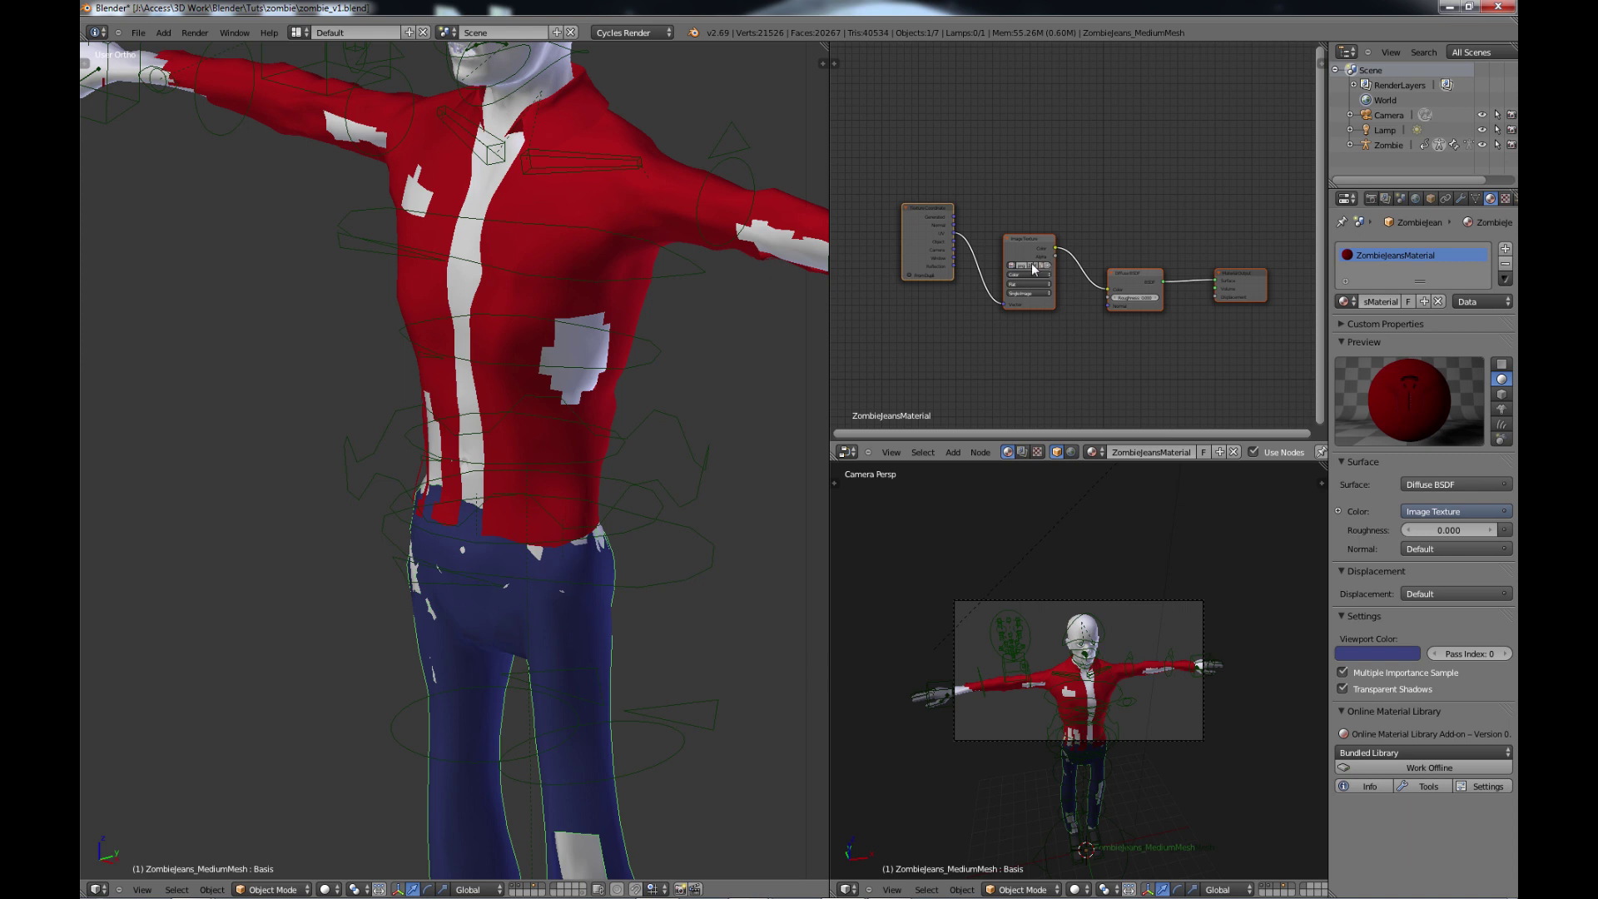
Unlink the shirt image from the jeans' Image Texture node and load jeans_texture.png from the textures folder.
left_click(1046, 266)
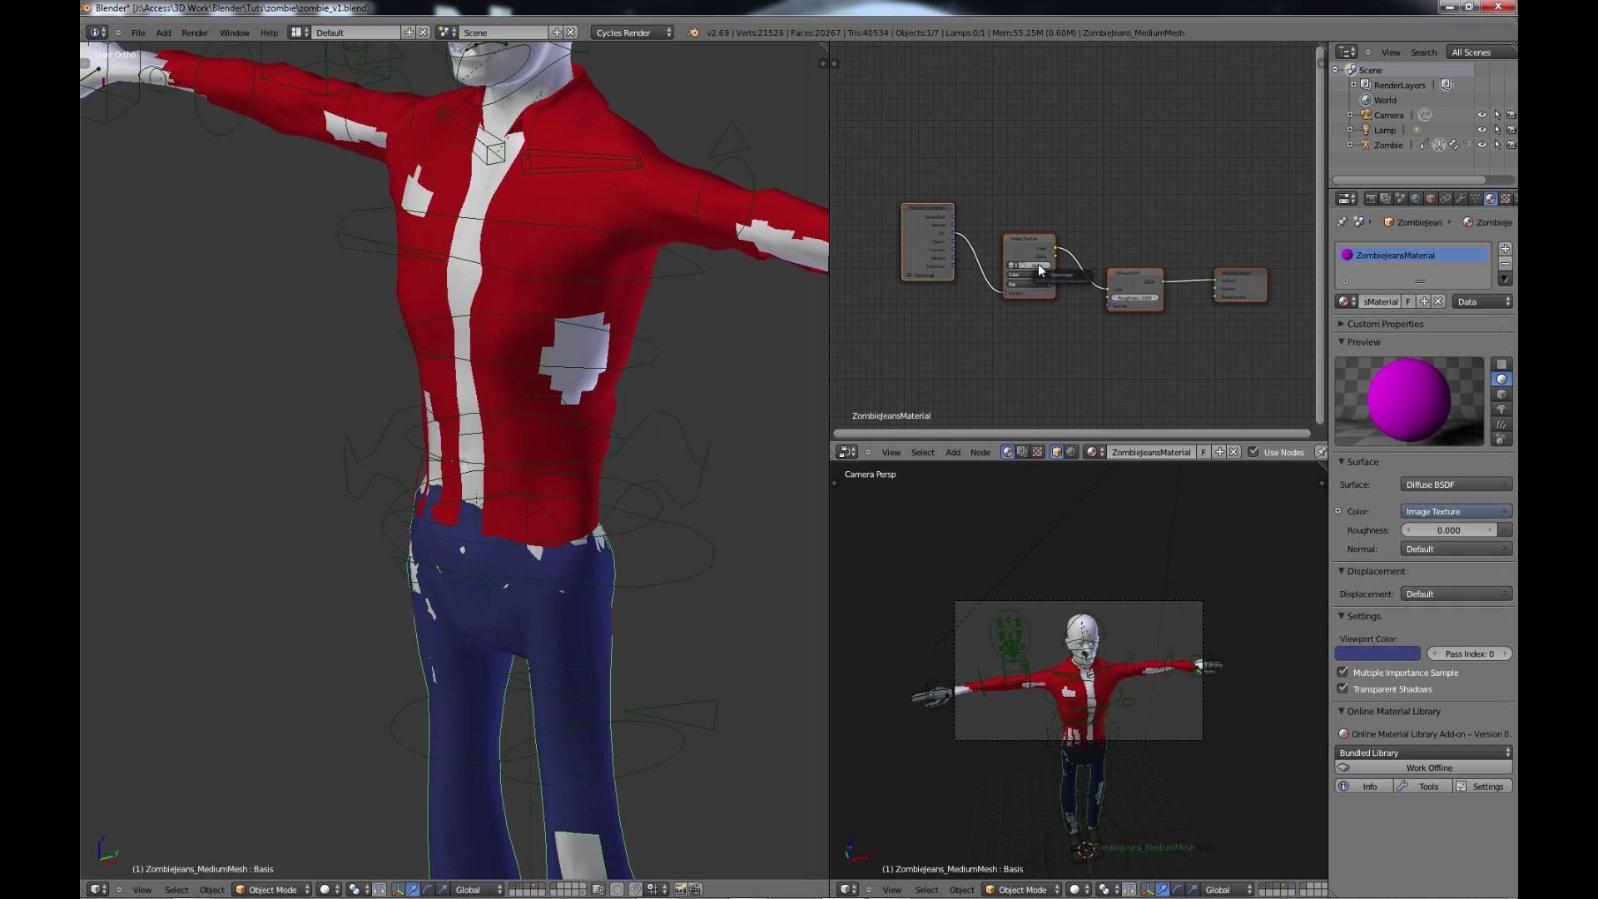
left_click(1038, 265)
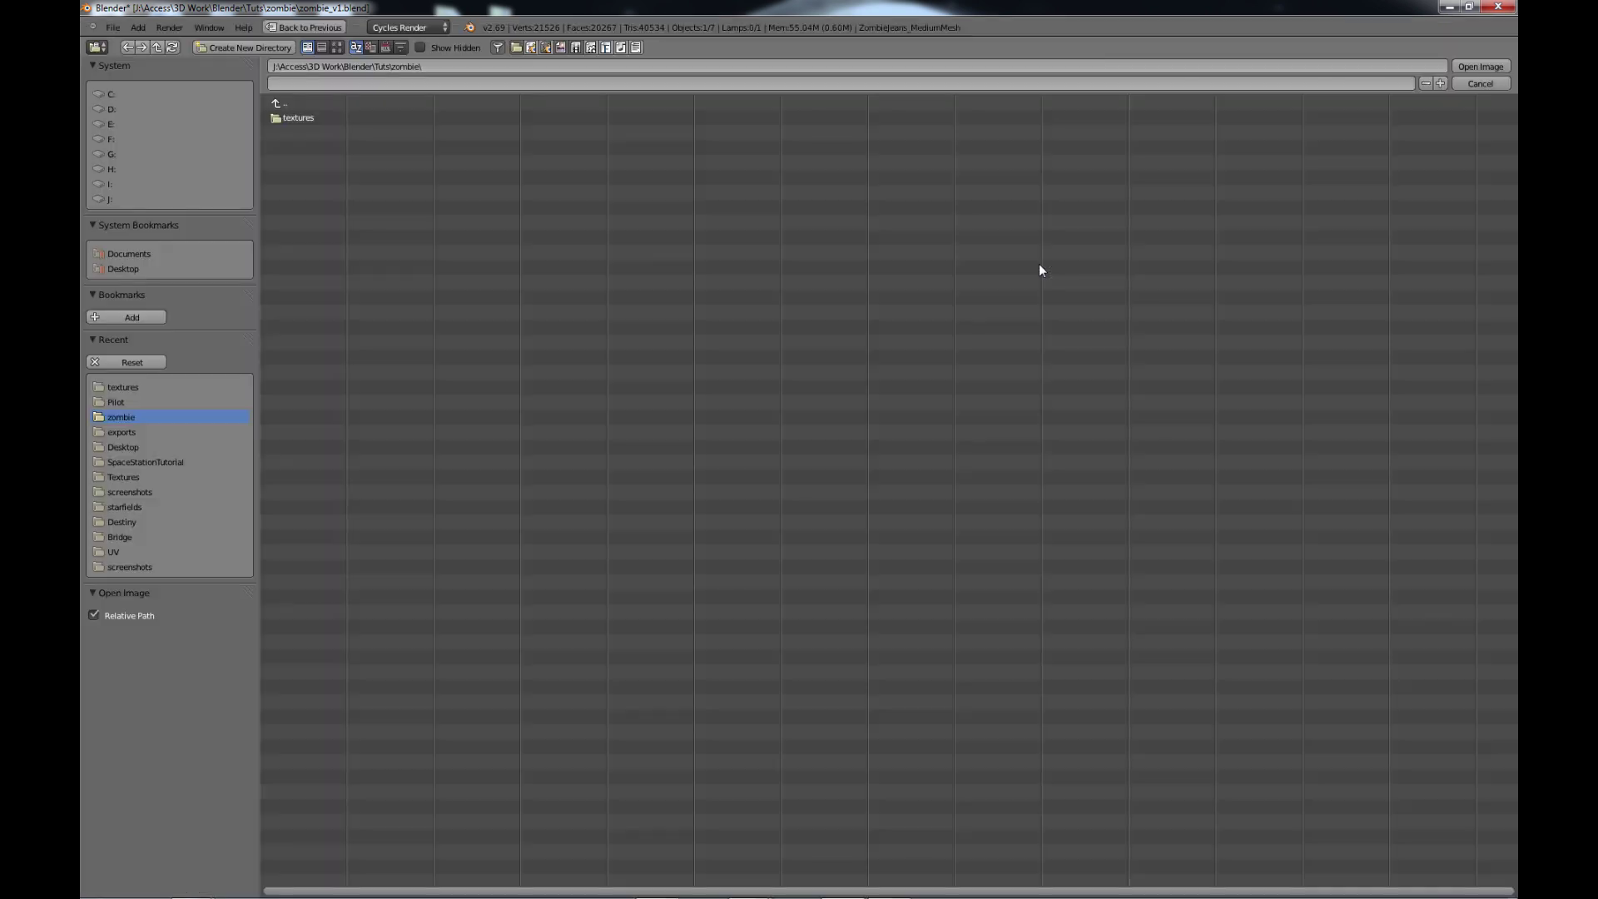
left_click(299, 118)
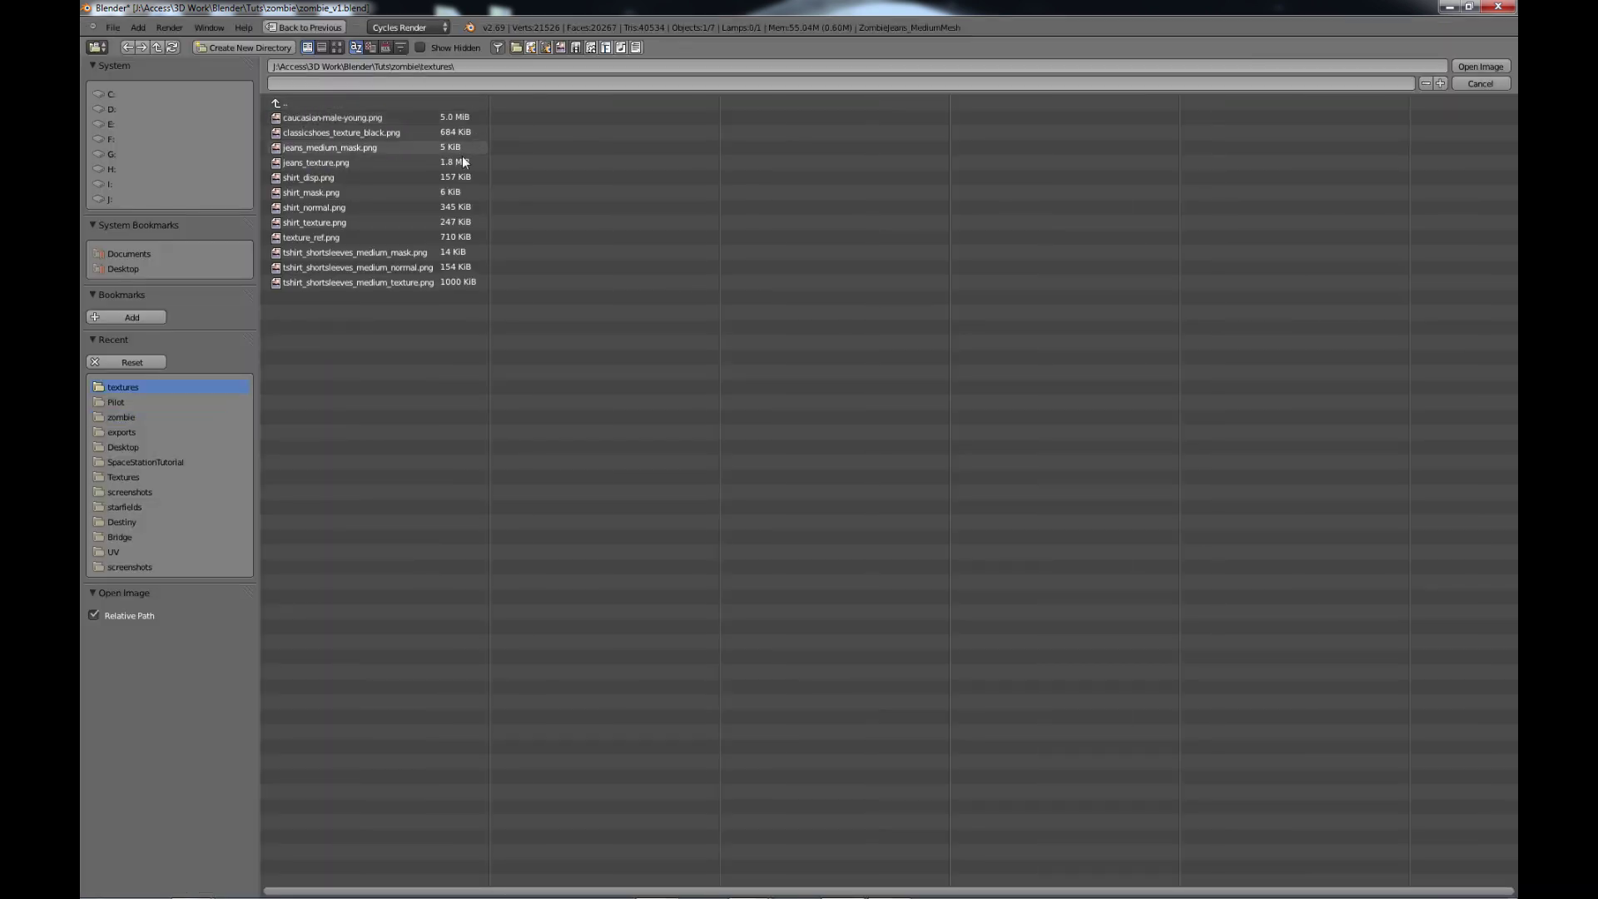
double_click(324, 162)
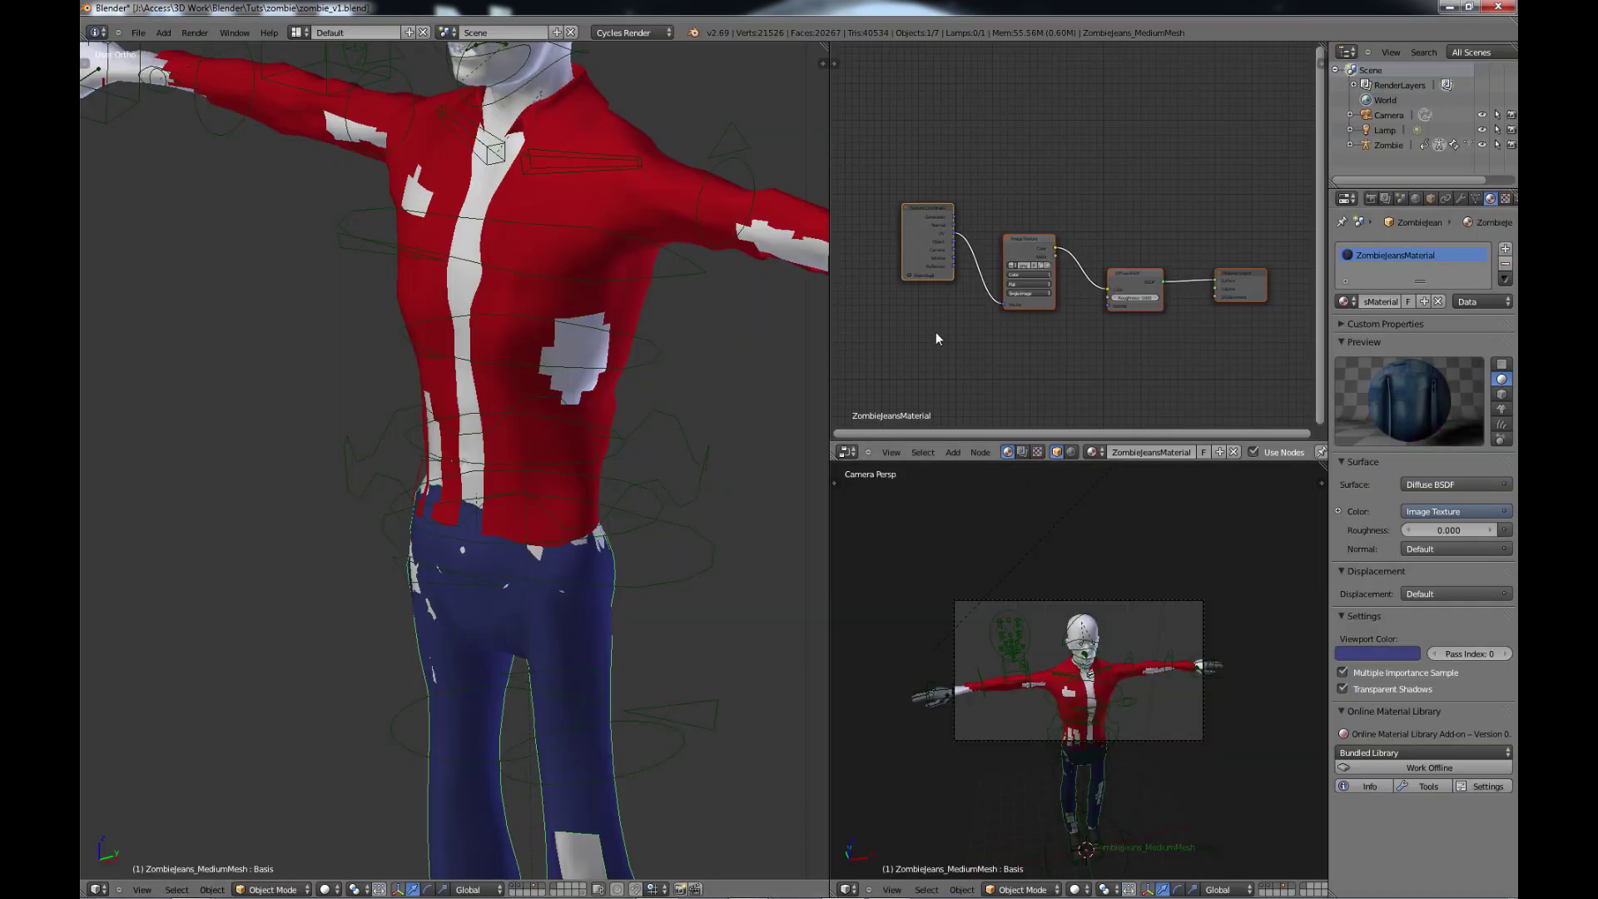
Select the shoes mesh, enable nodes for ZombieClassicShoes and replace the default nodes with the copied image texture setup.
middle_click_drag(536, 209, 525, 388)
scroll(541, 415, "down", 15, "shift")
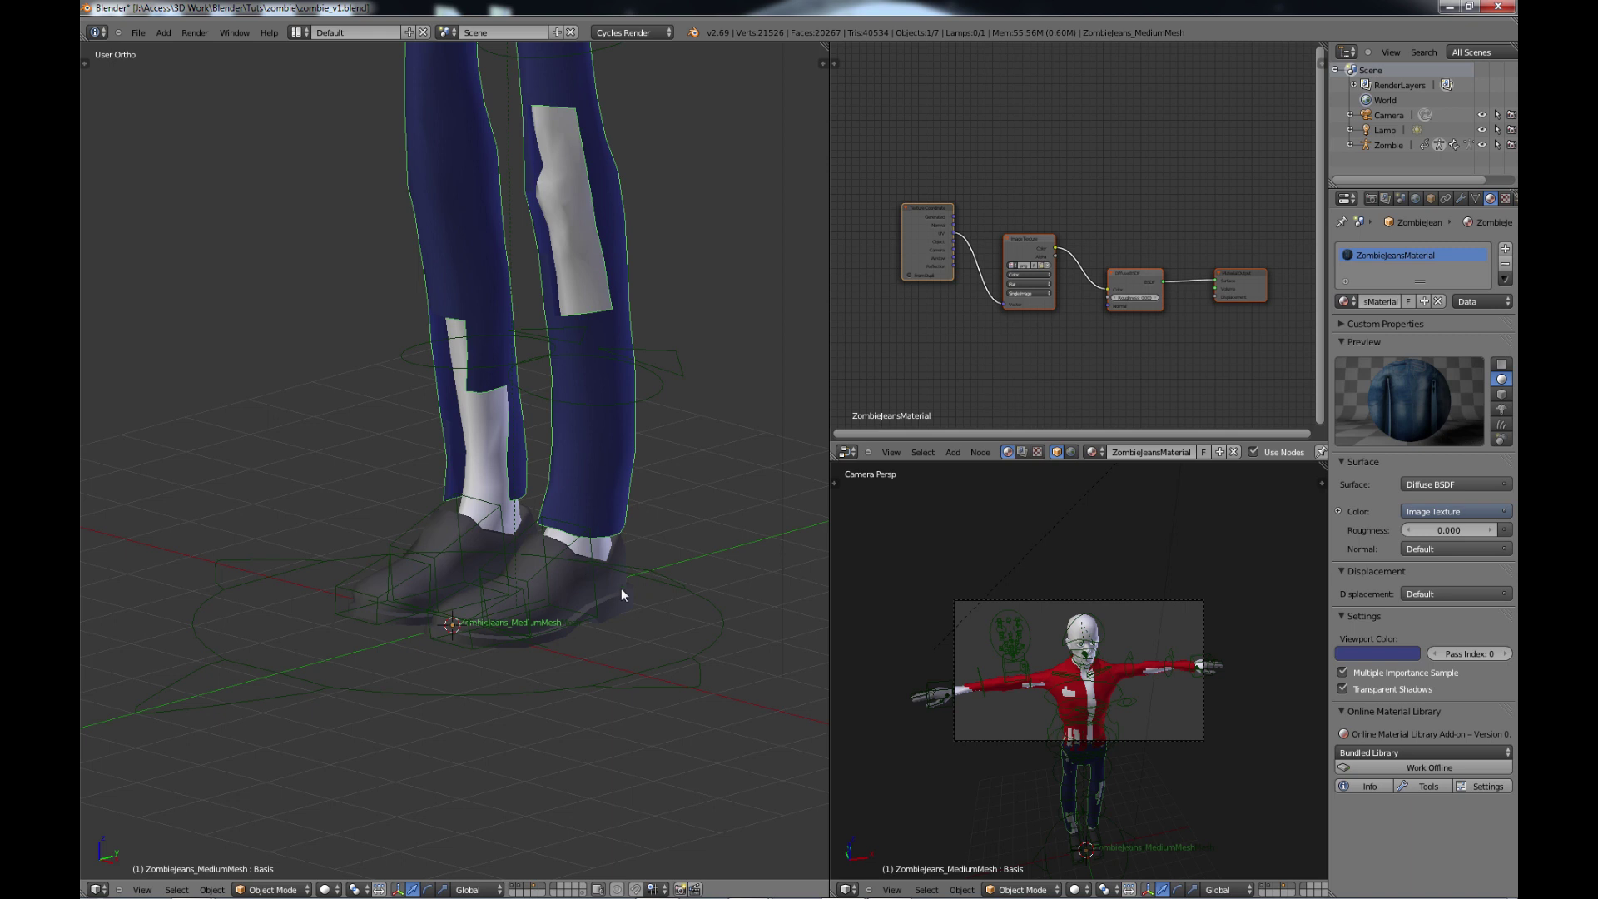
right_click(580, 597)
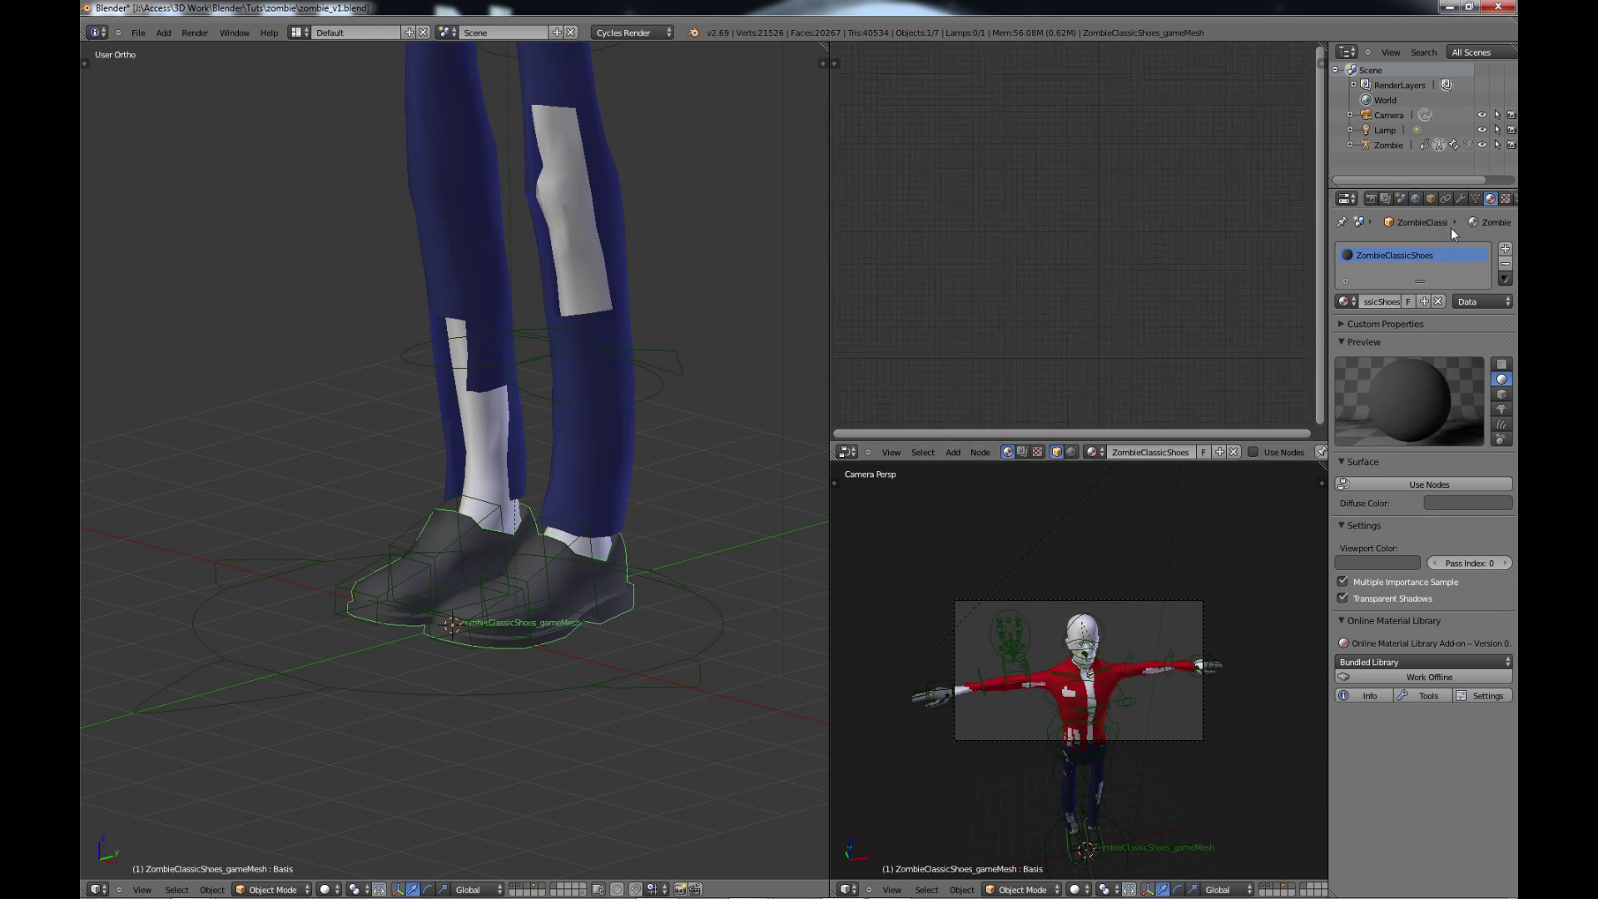
left_click(1429, 485)
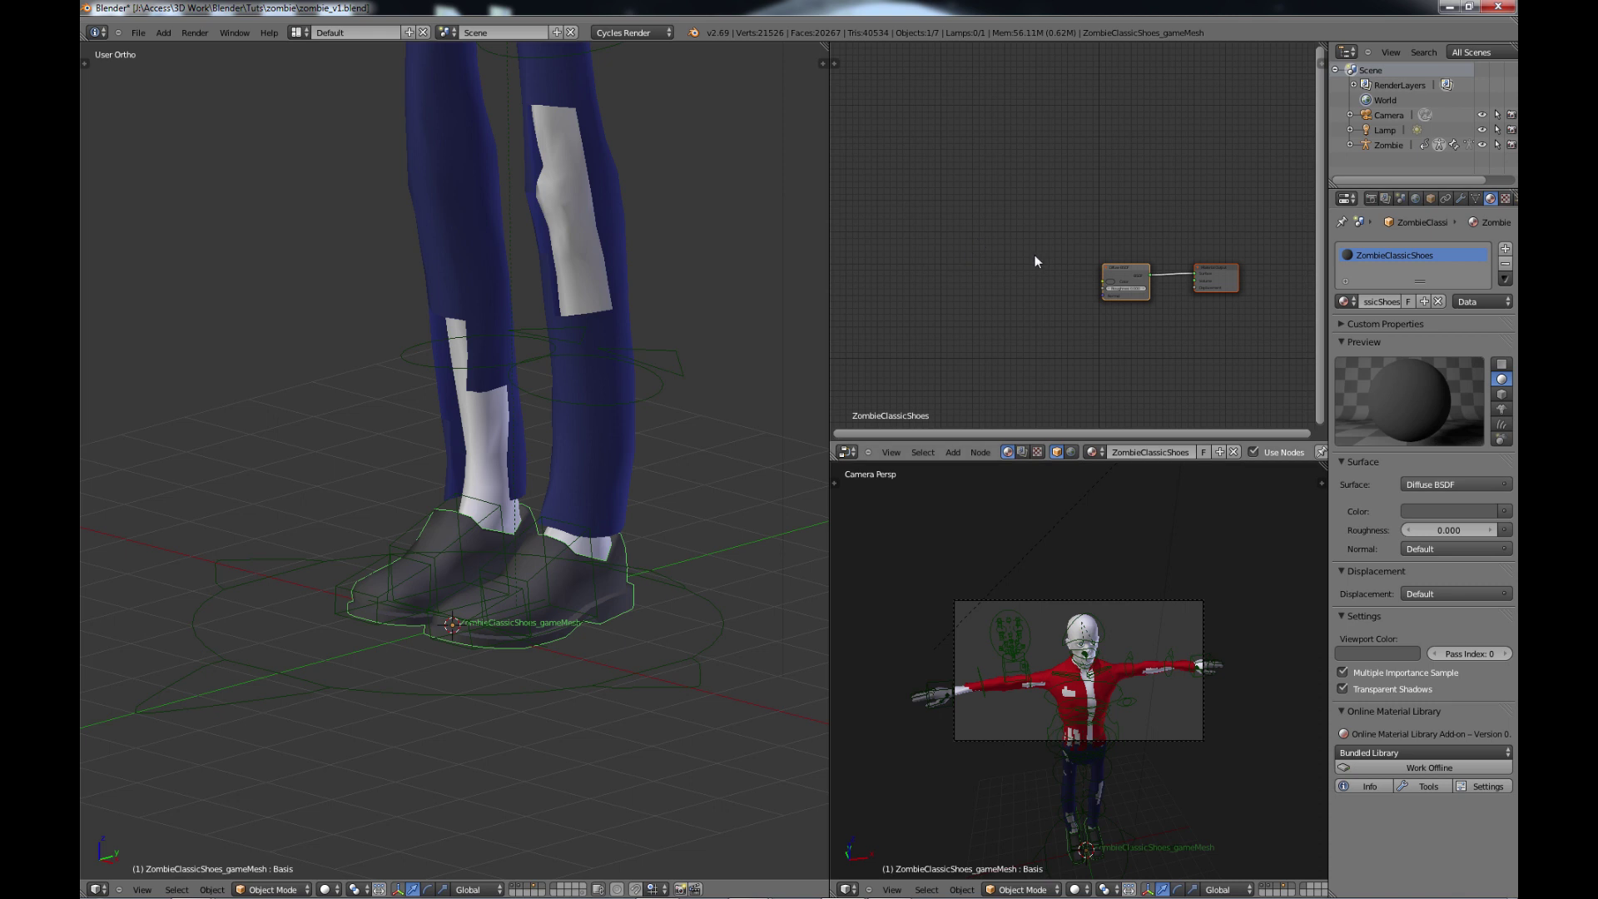
key("x")
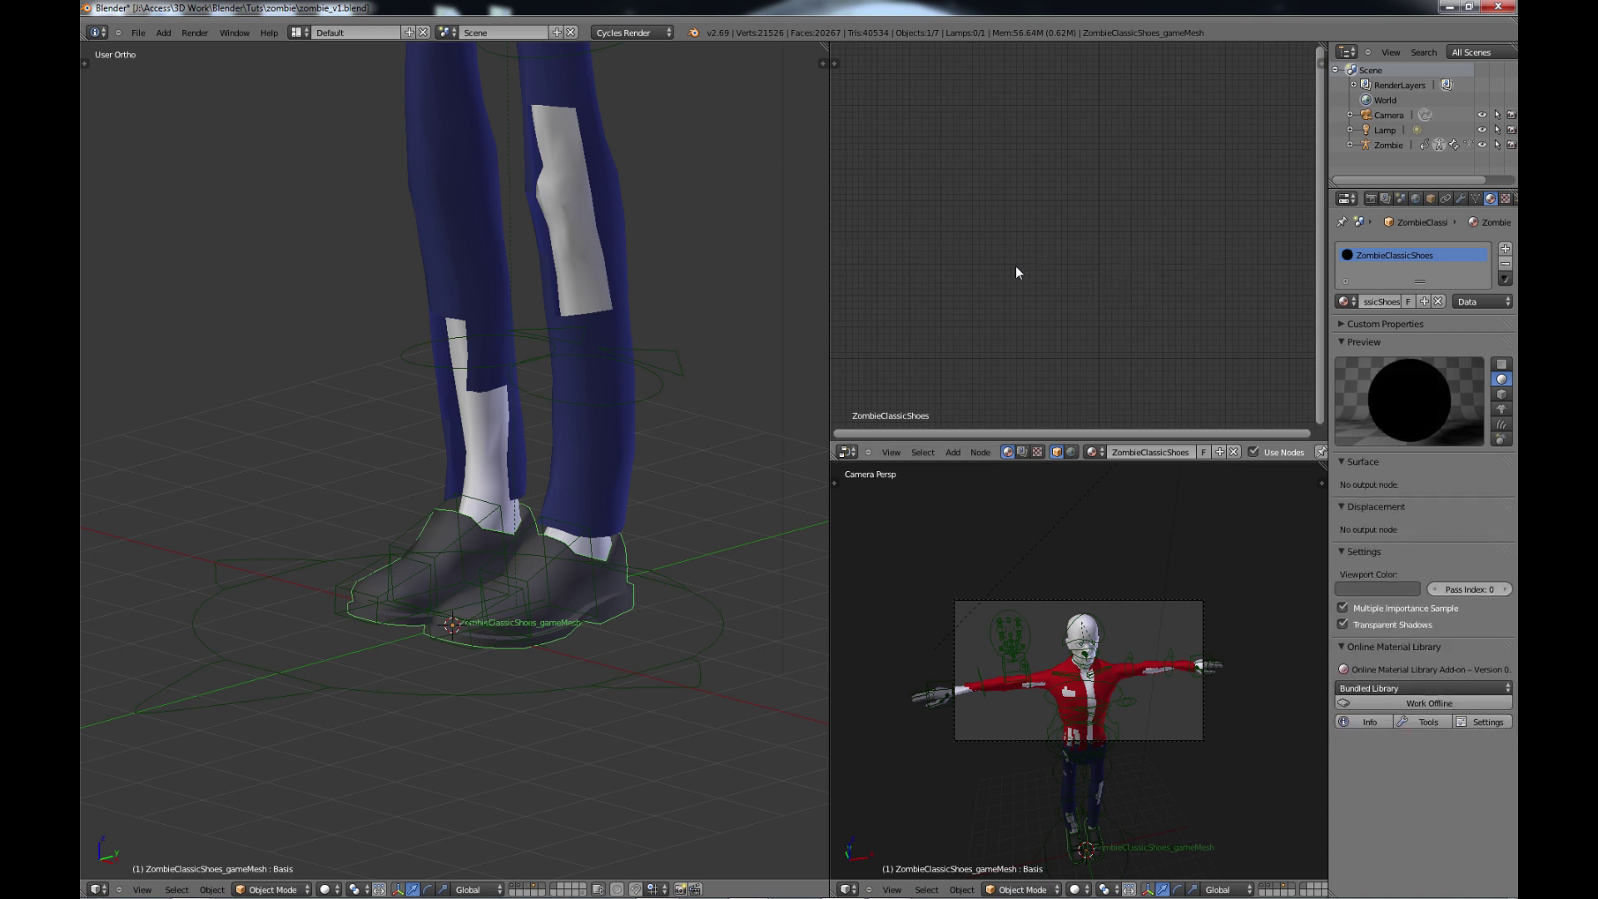
key("ctrl+v")
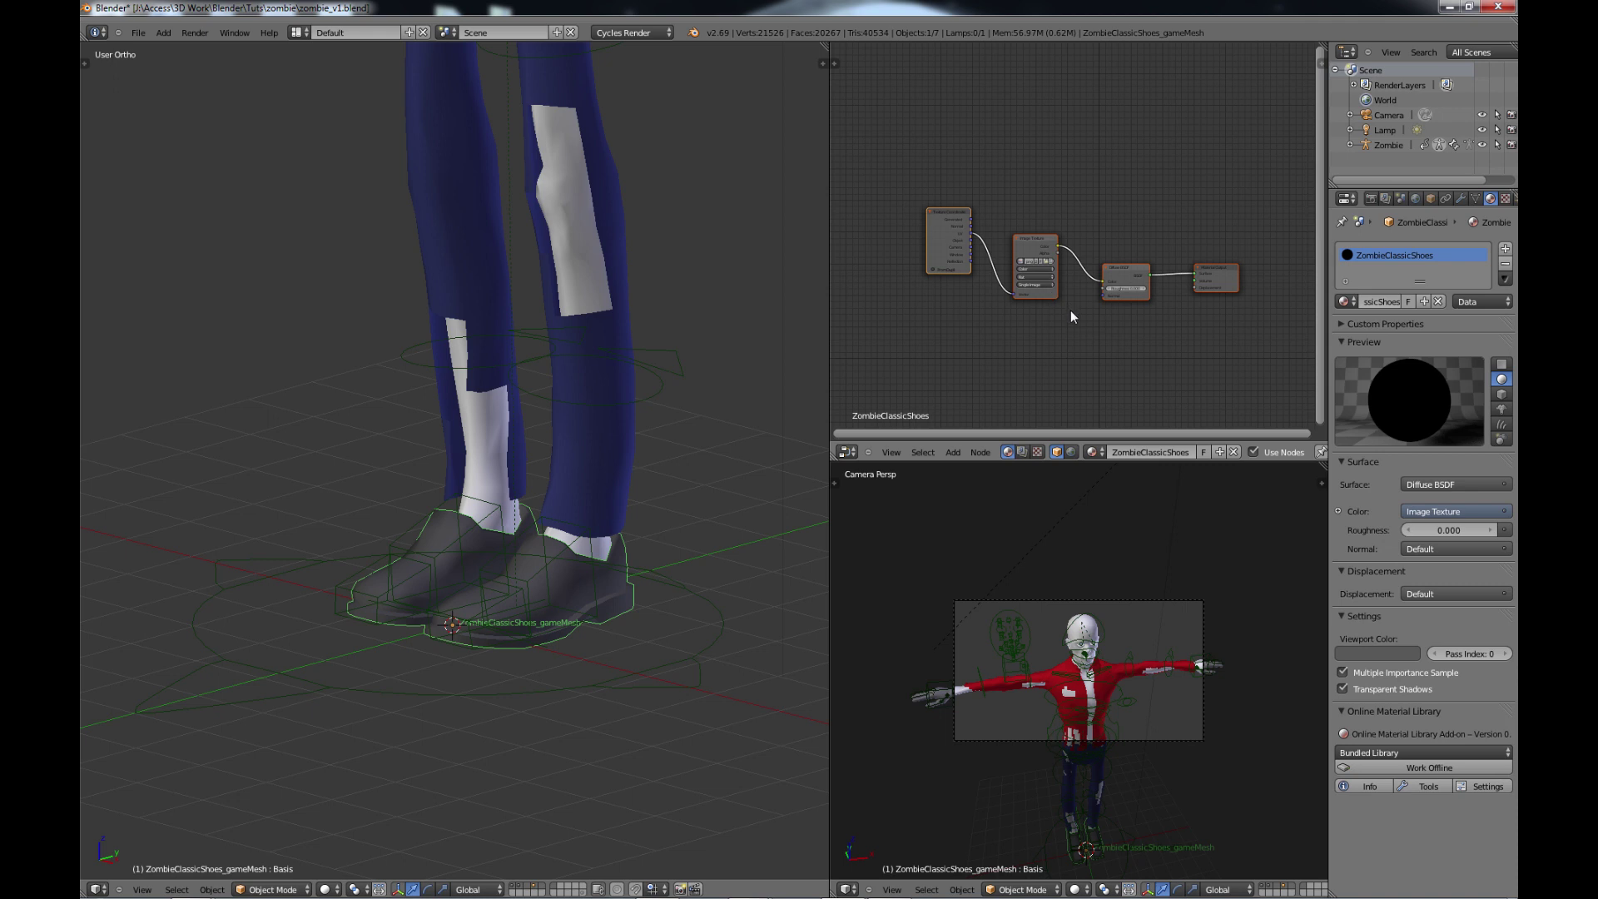
Unlink the shirt image from the shoes' Image Texture node and open the textures folder for a replacement image.
left_click(1046, 269)
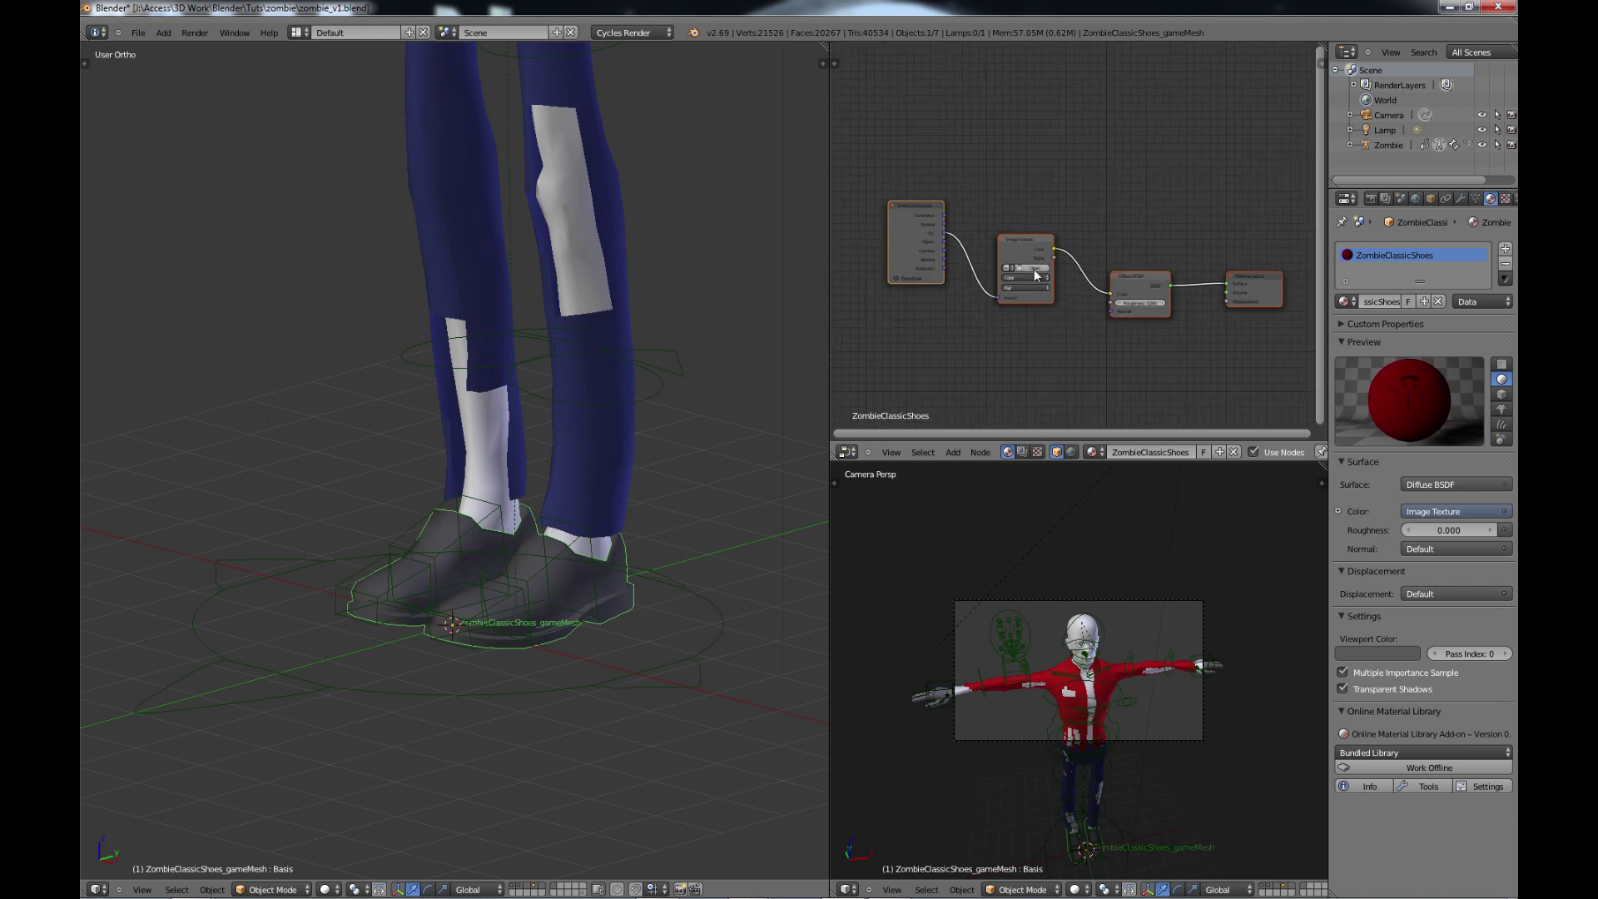
left_click(1034, 268)
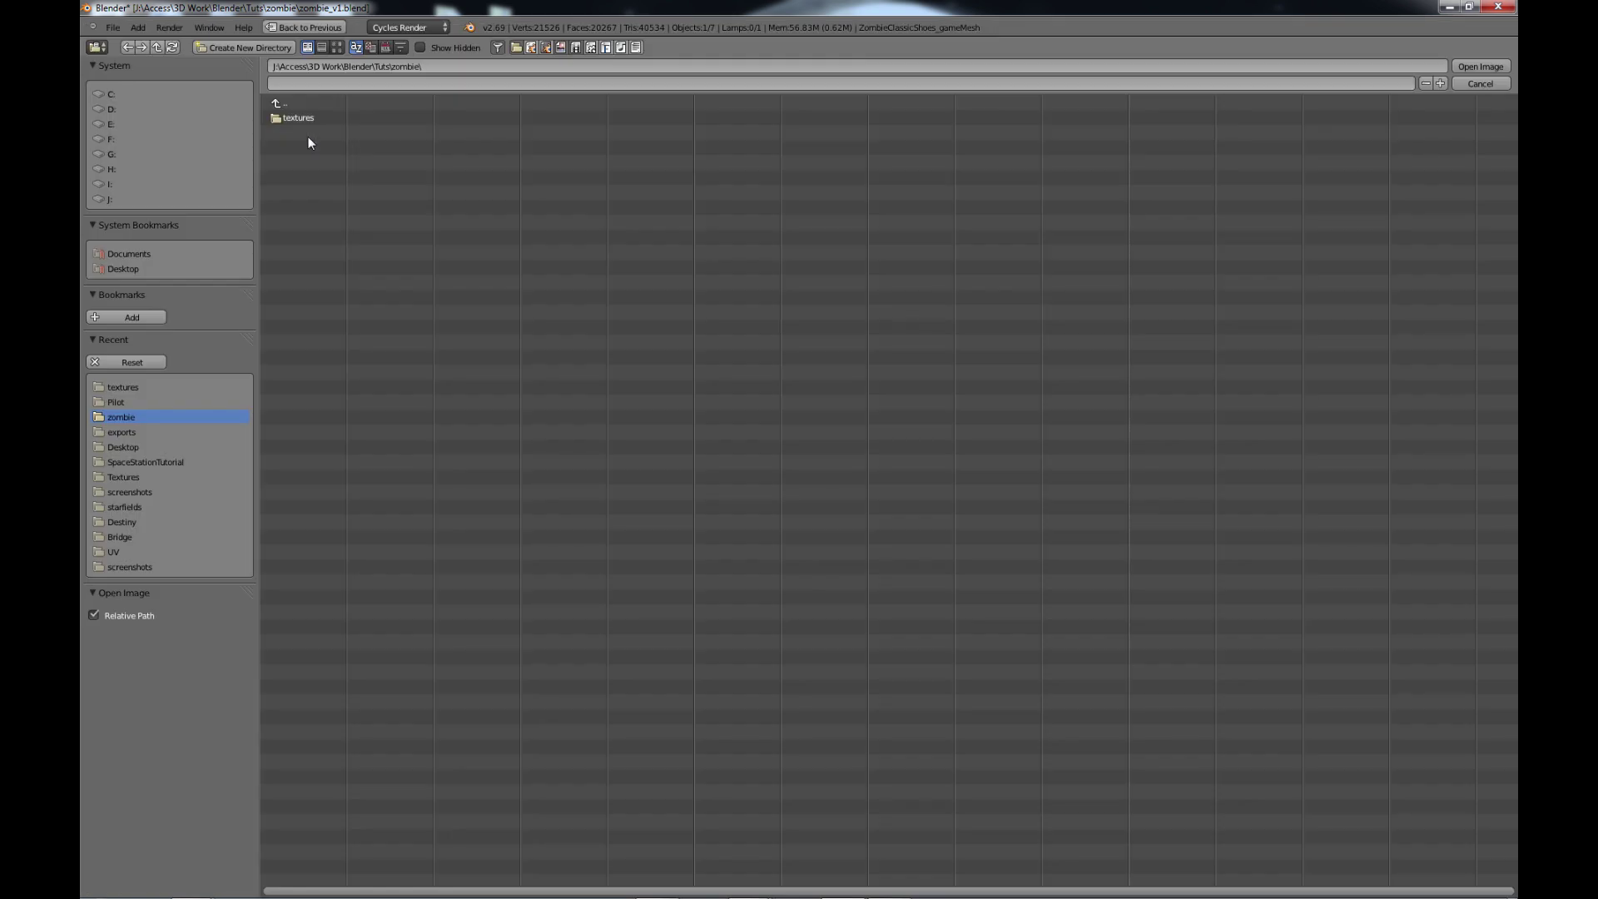
left_click(297, 118)
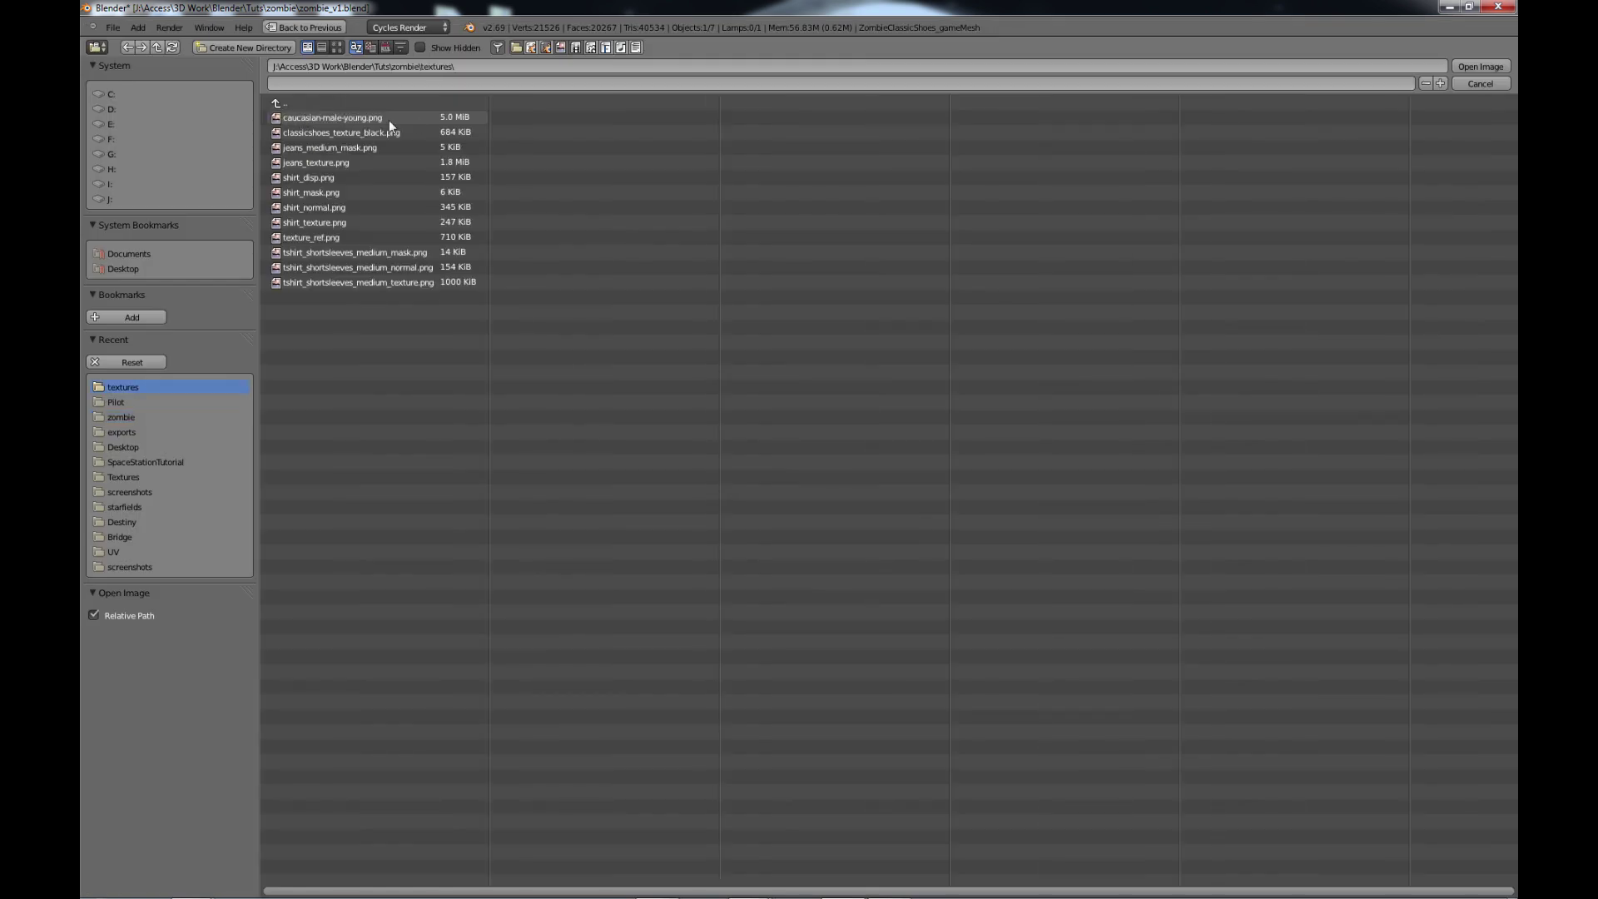
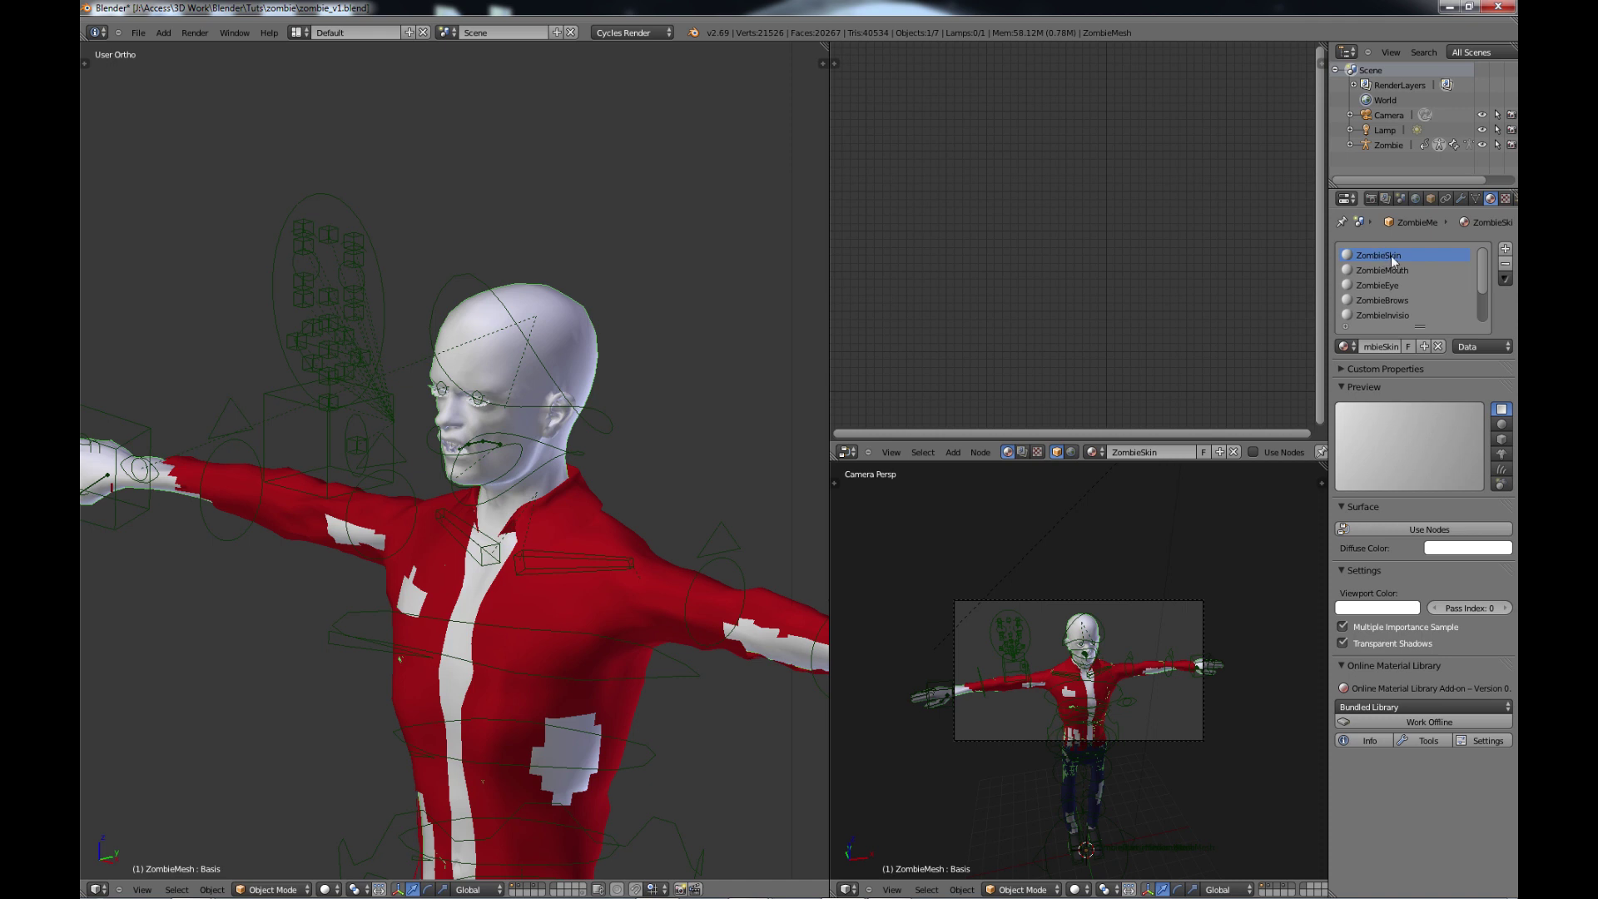
Enable nodes for the ZombieSkin material and replace its default nodes with the copied image texture setup.
left_click(1395, 528)
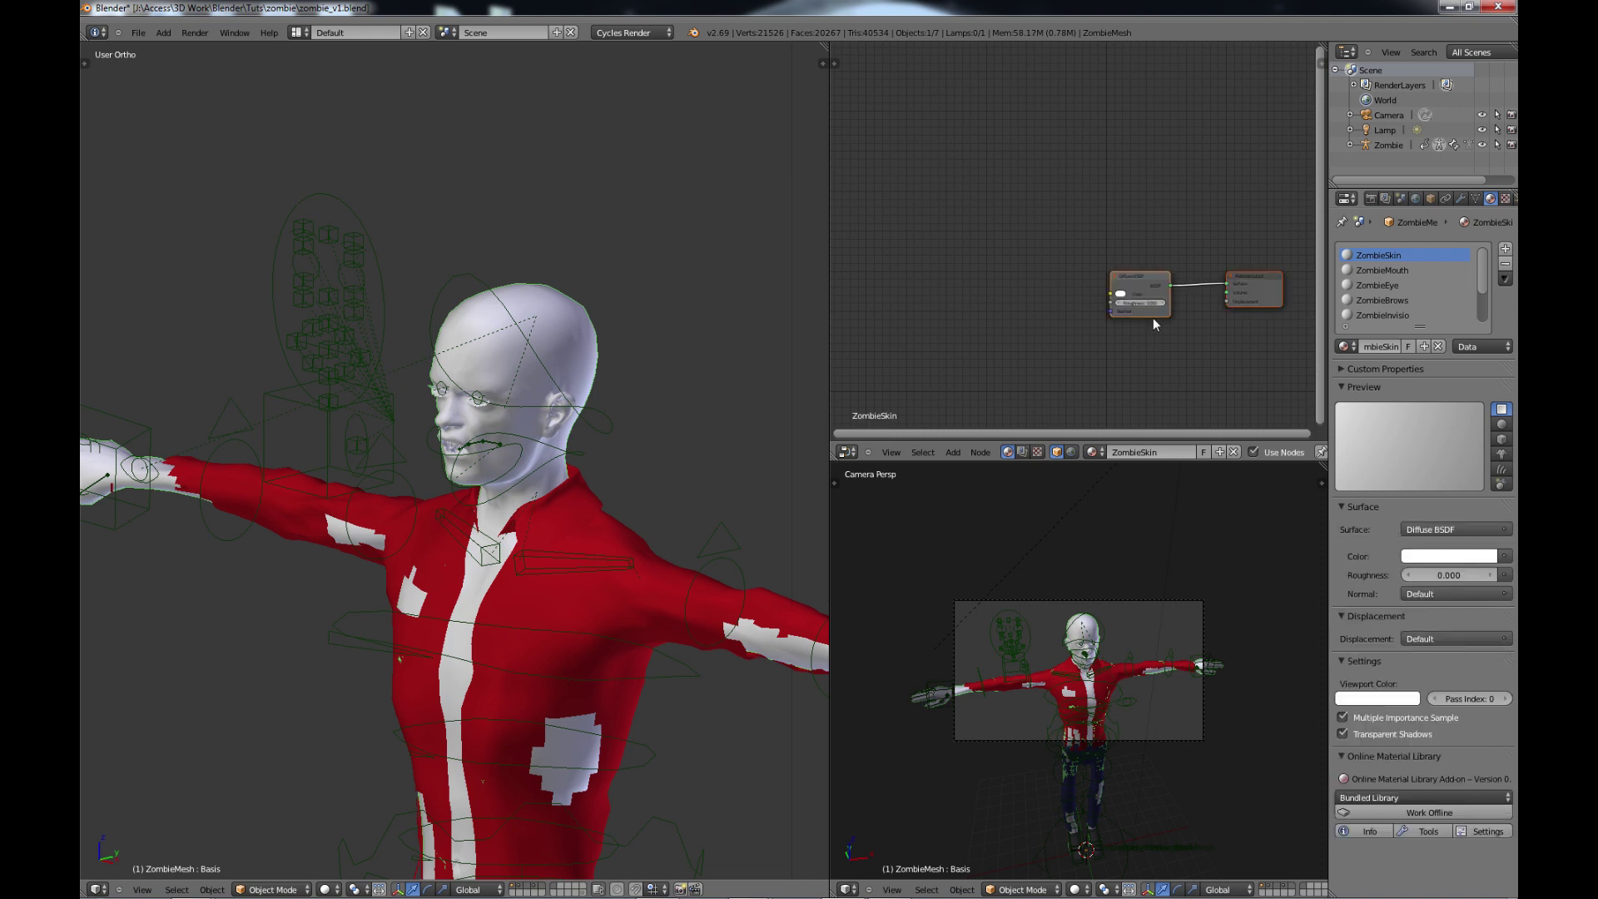
key("x")
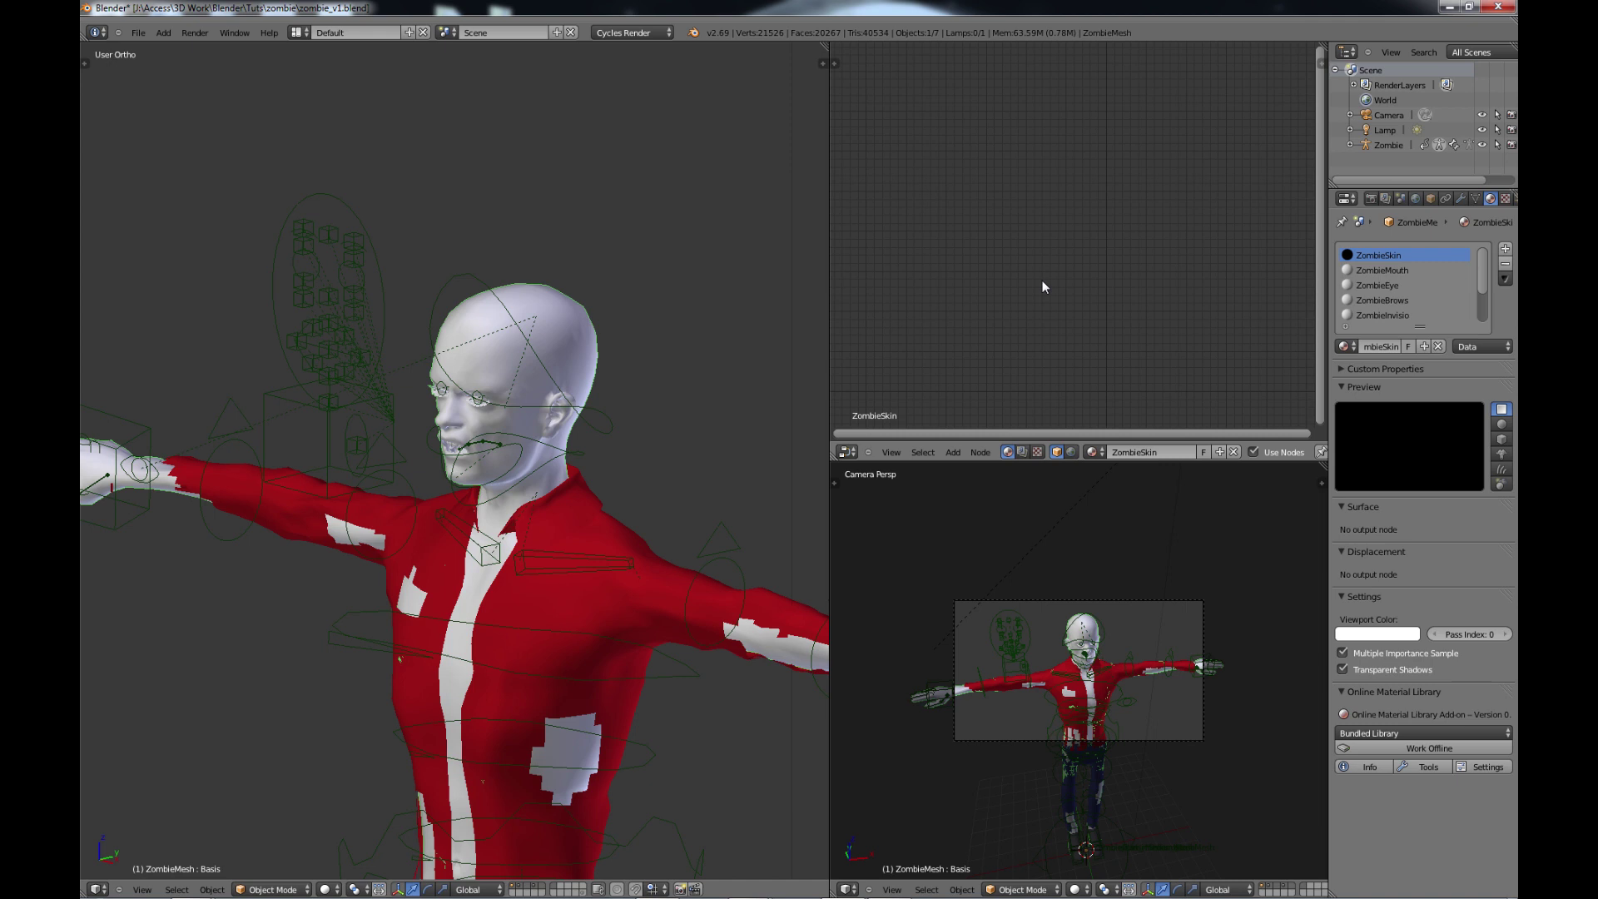
key("ctrl+v")
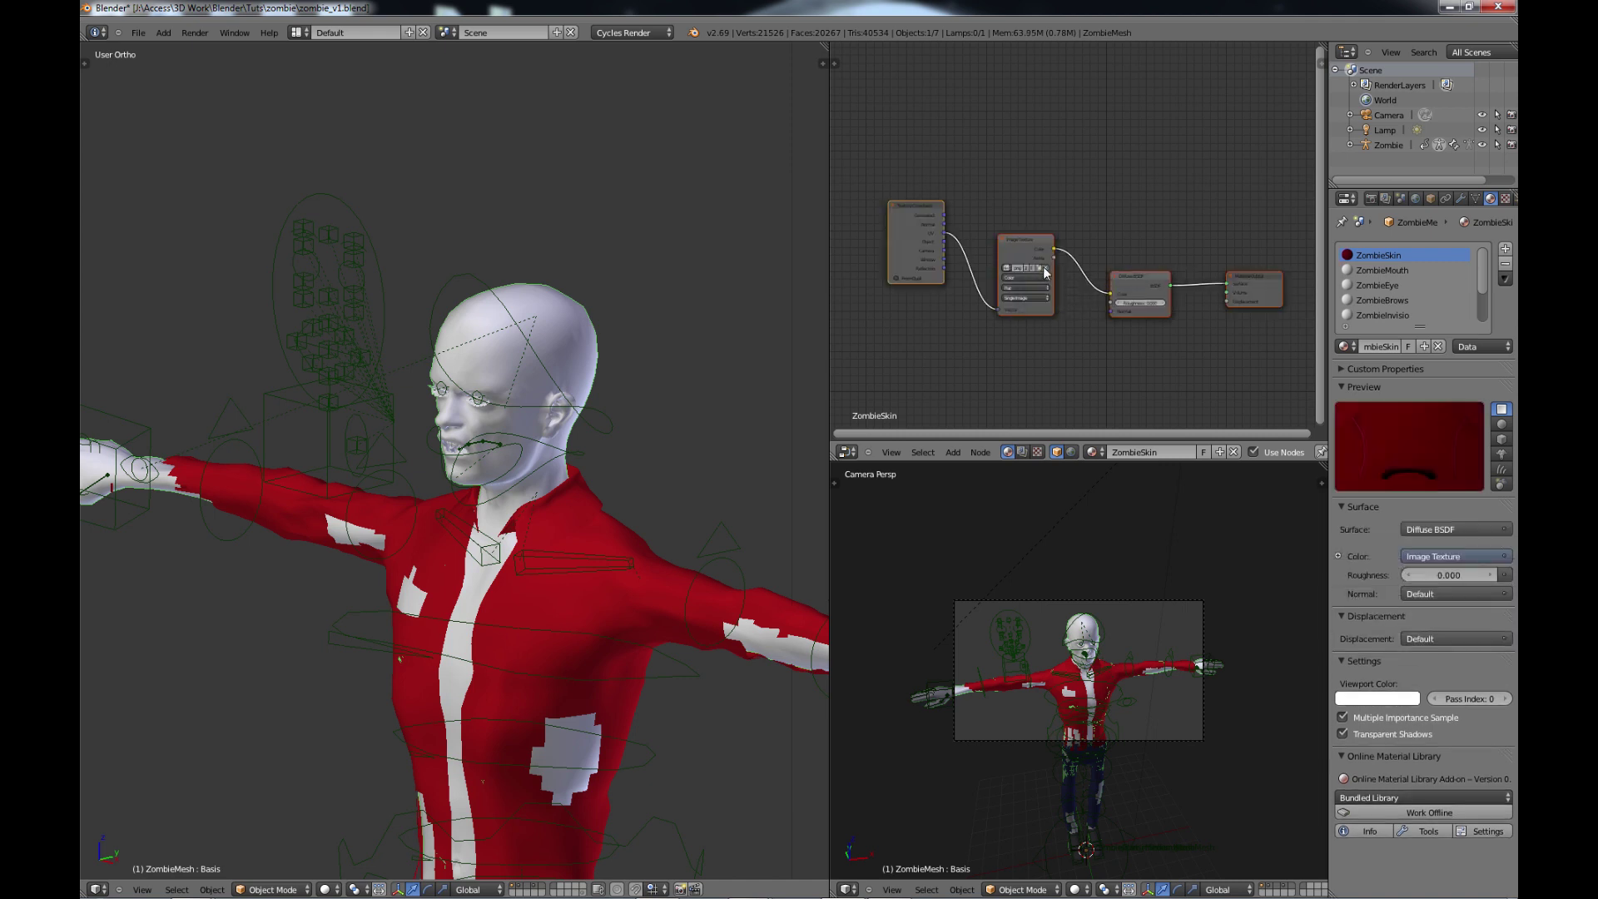
Unlink the shirt image from the skin's Image Texture node and load caucasian-male-young.png from the textures folder.
left_click(1044, 268)
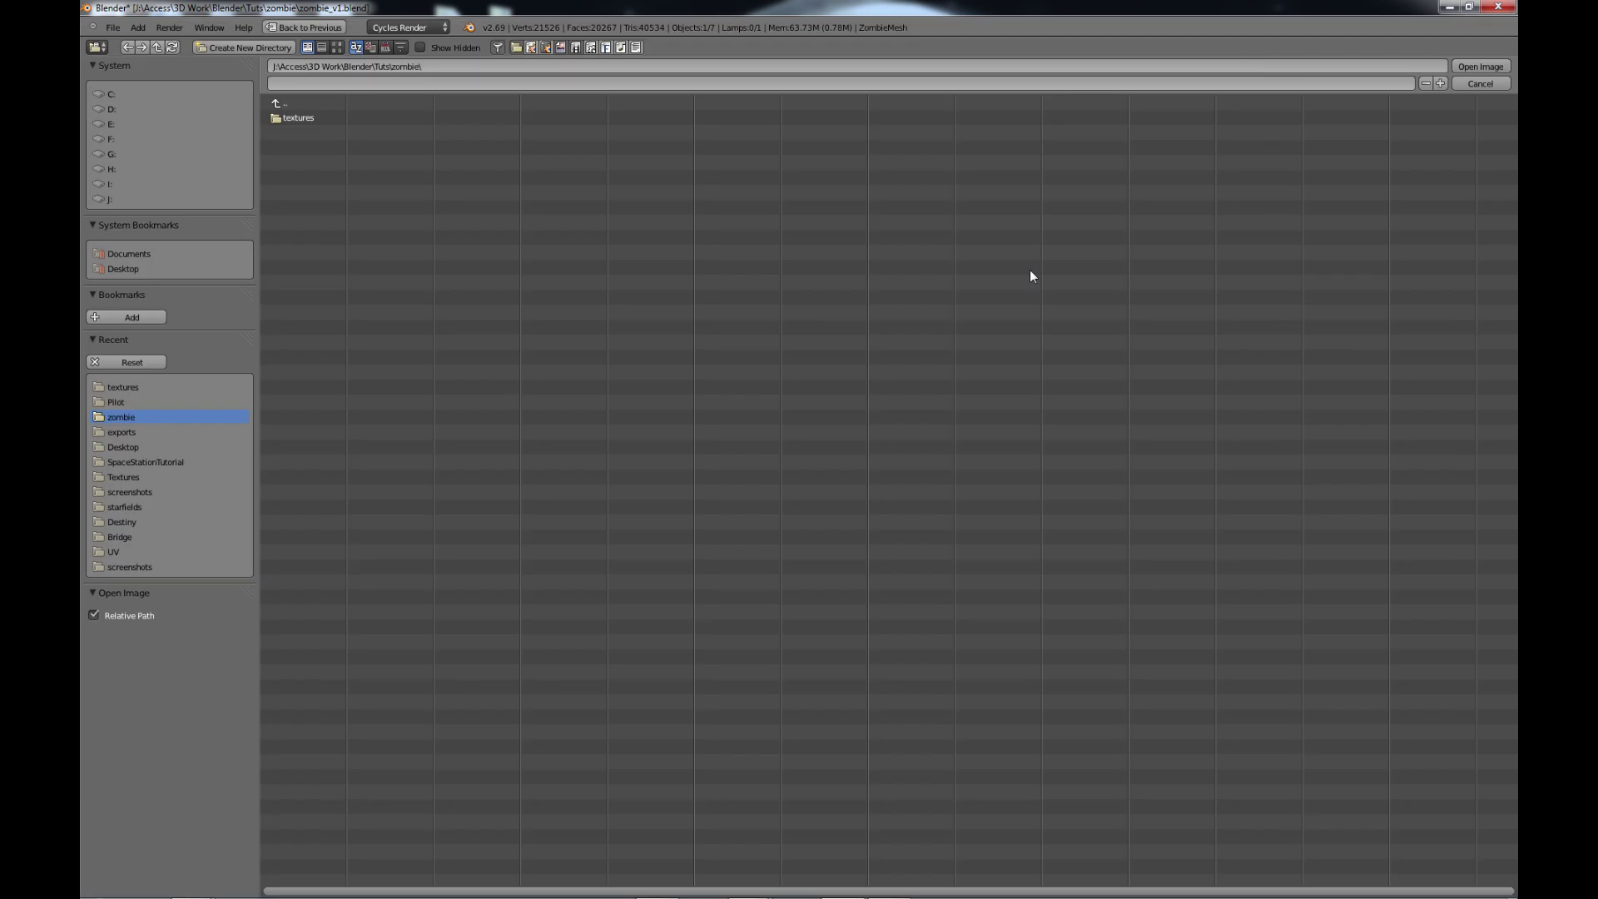
left_click(283, 118)
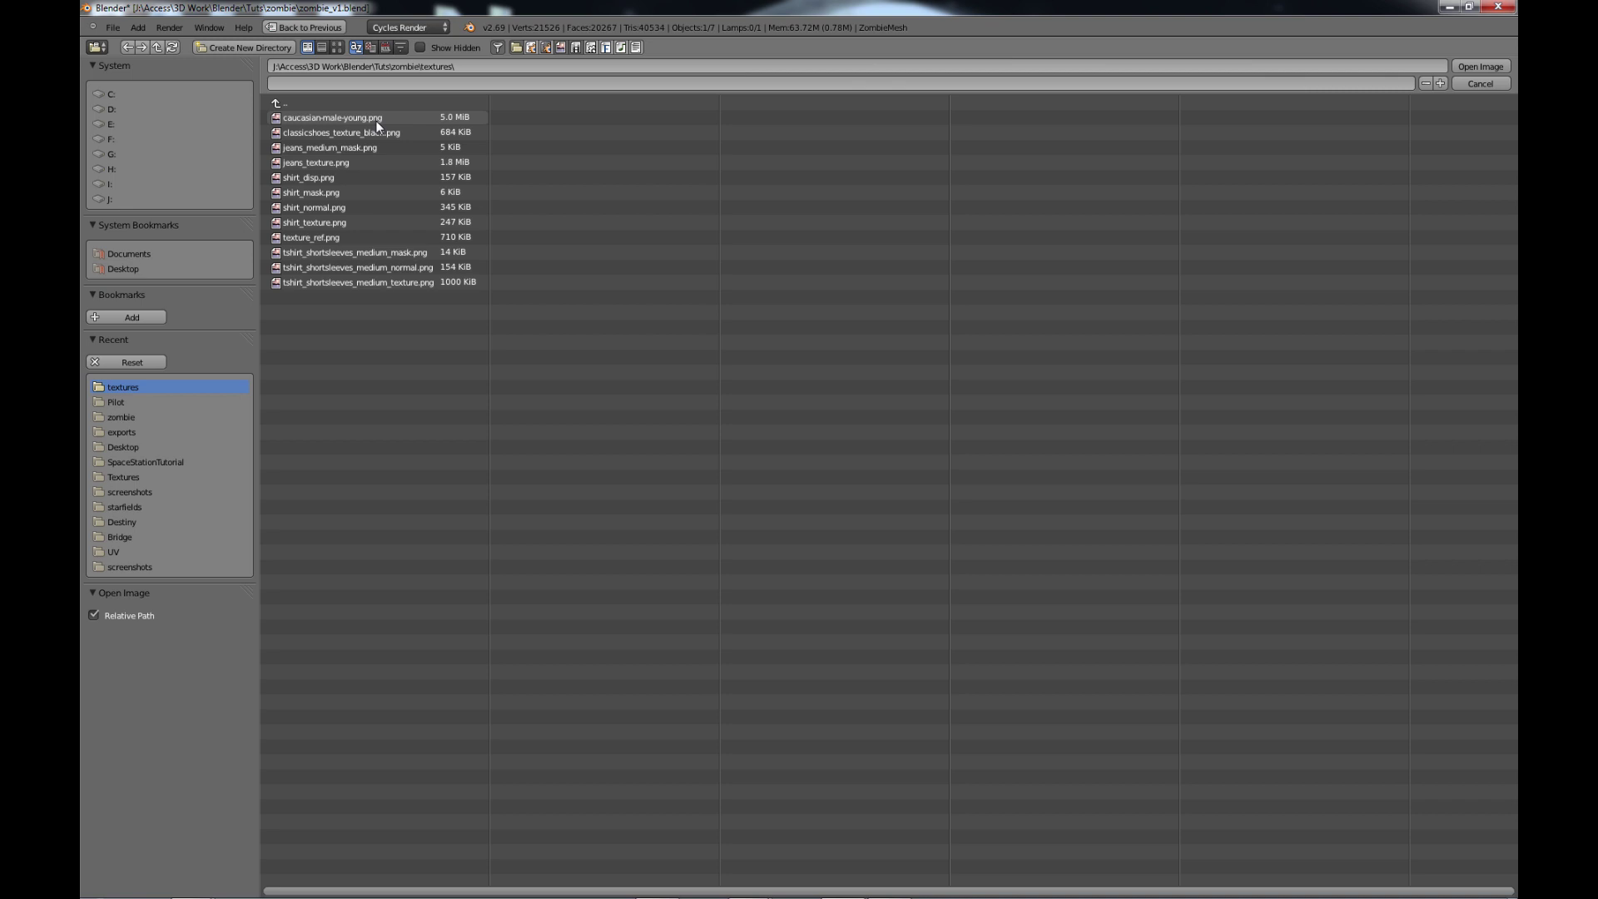
double_click(330, 119)
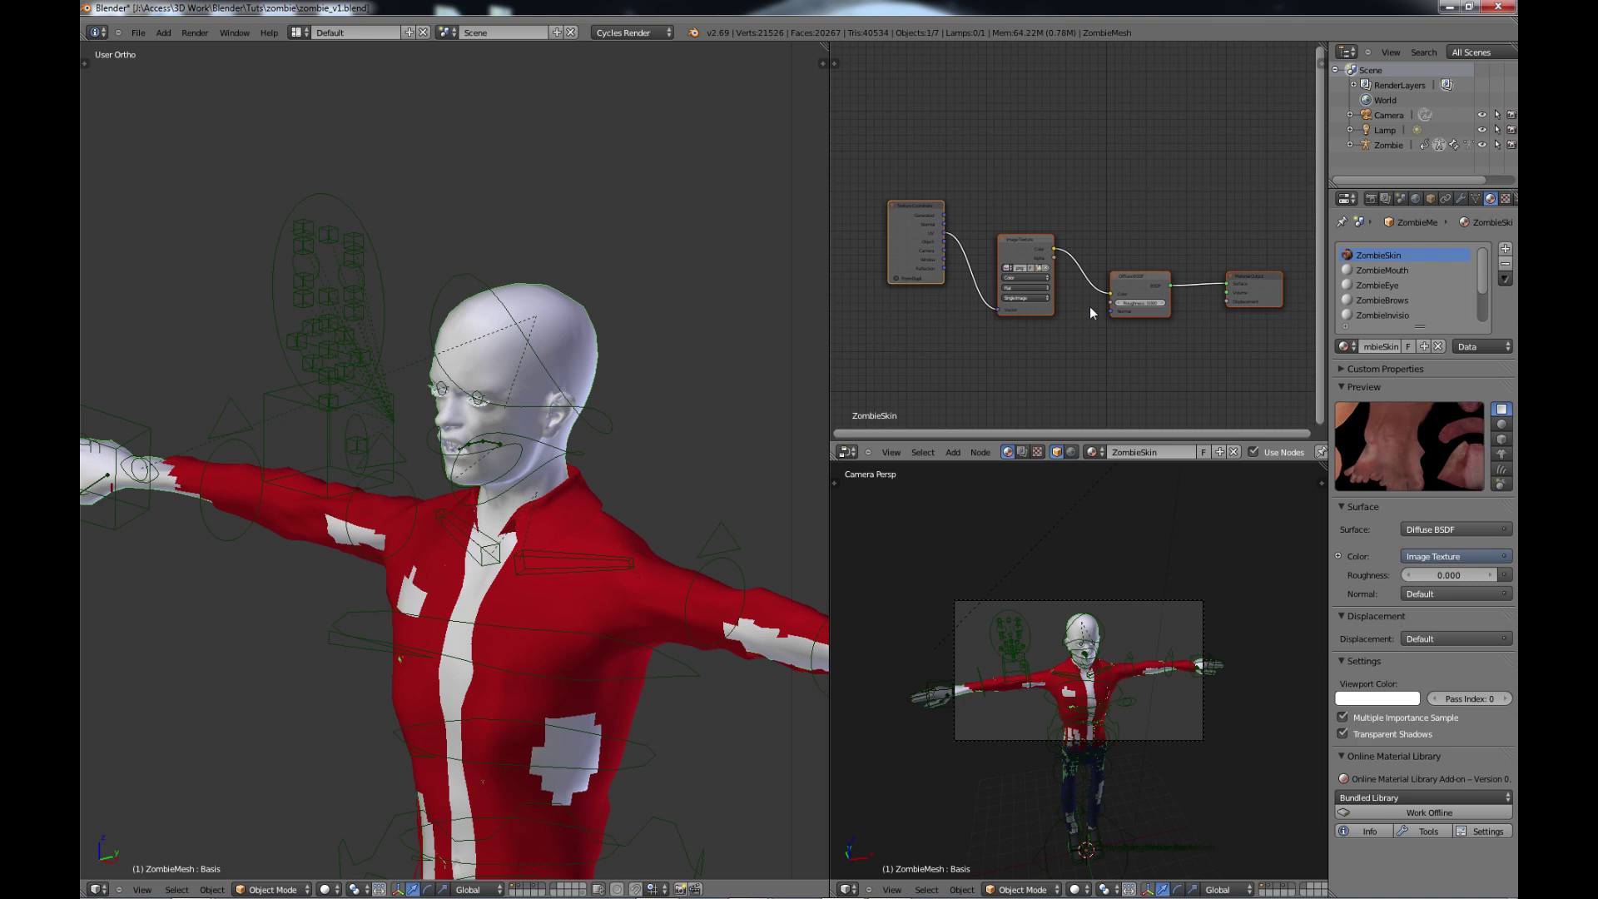
Enable nodes for the ZombieMouth material and replace its default nodes with the skin's copied image texture setup.
left_click(1382, 271)
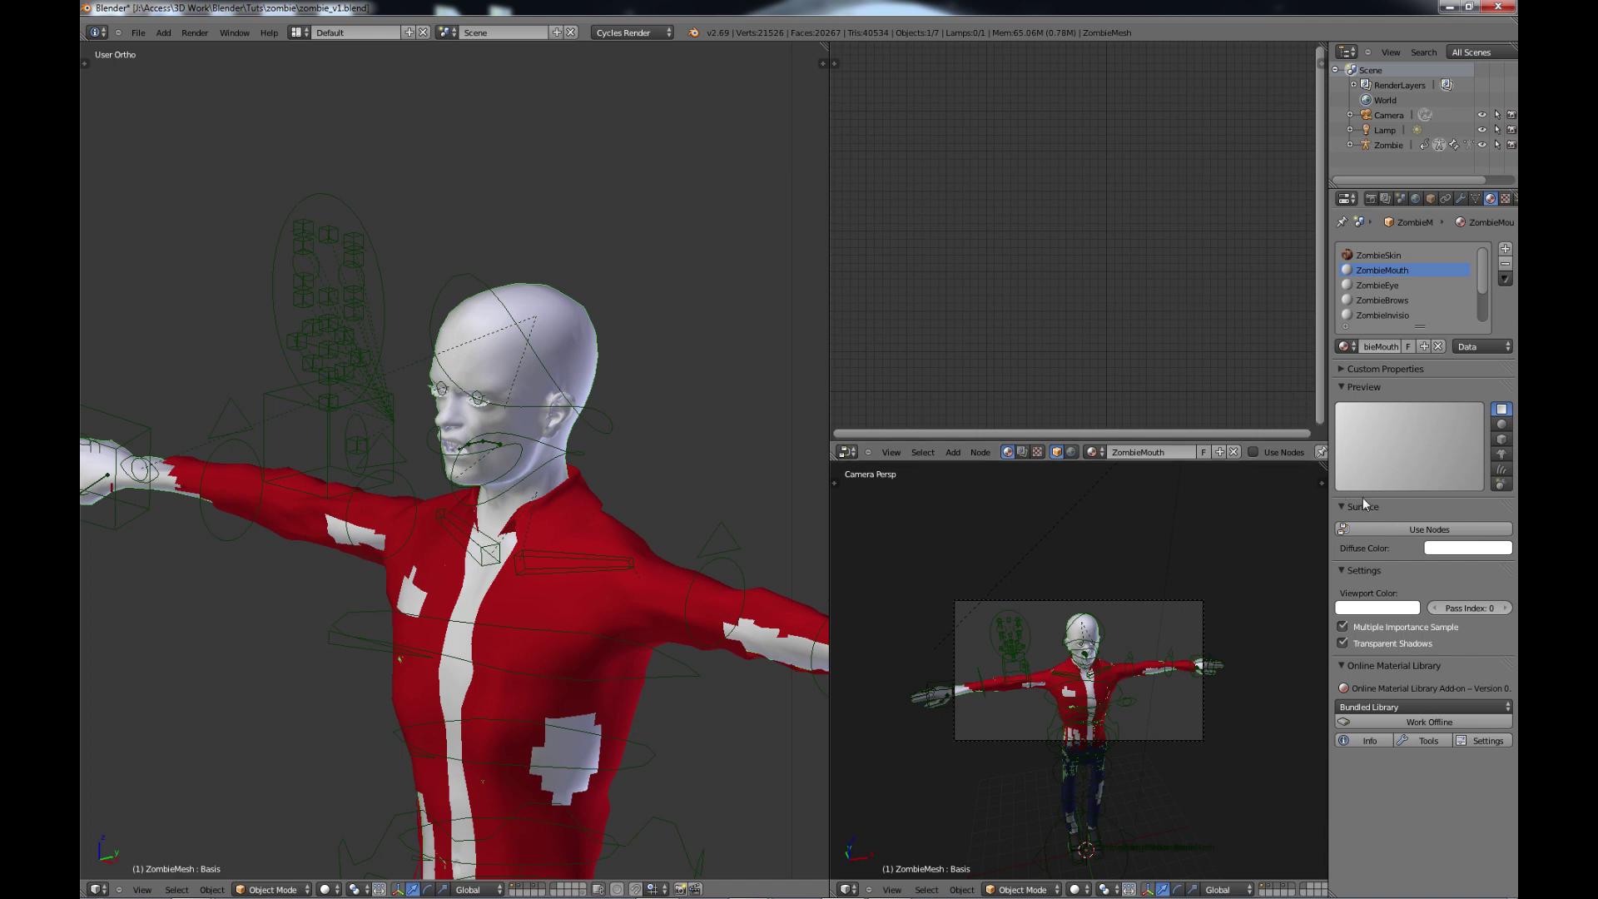
left_click(1411, 530)
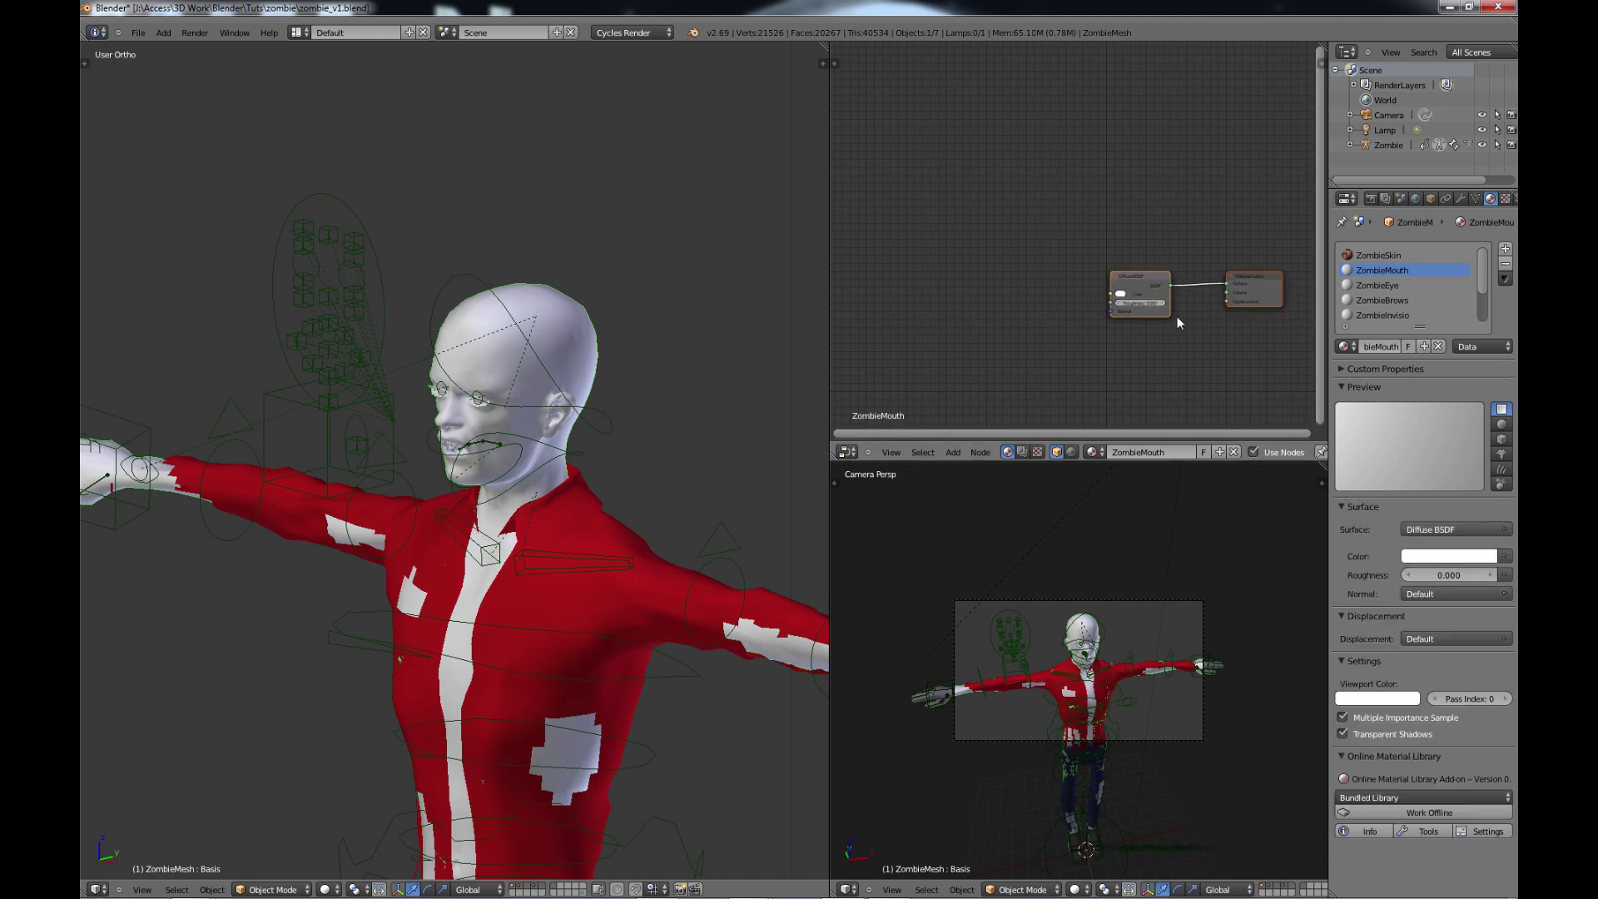
key("x")
key("ctrl+v")
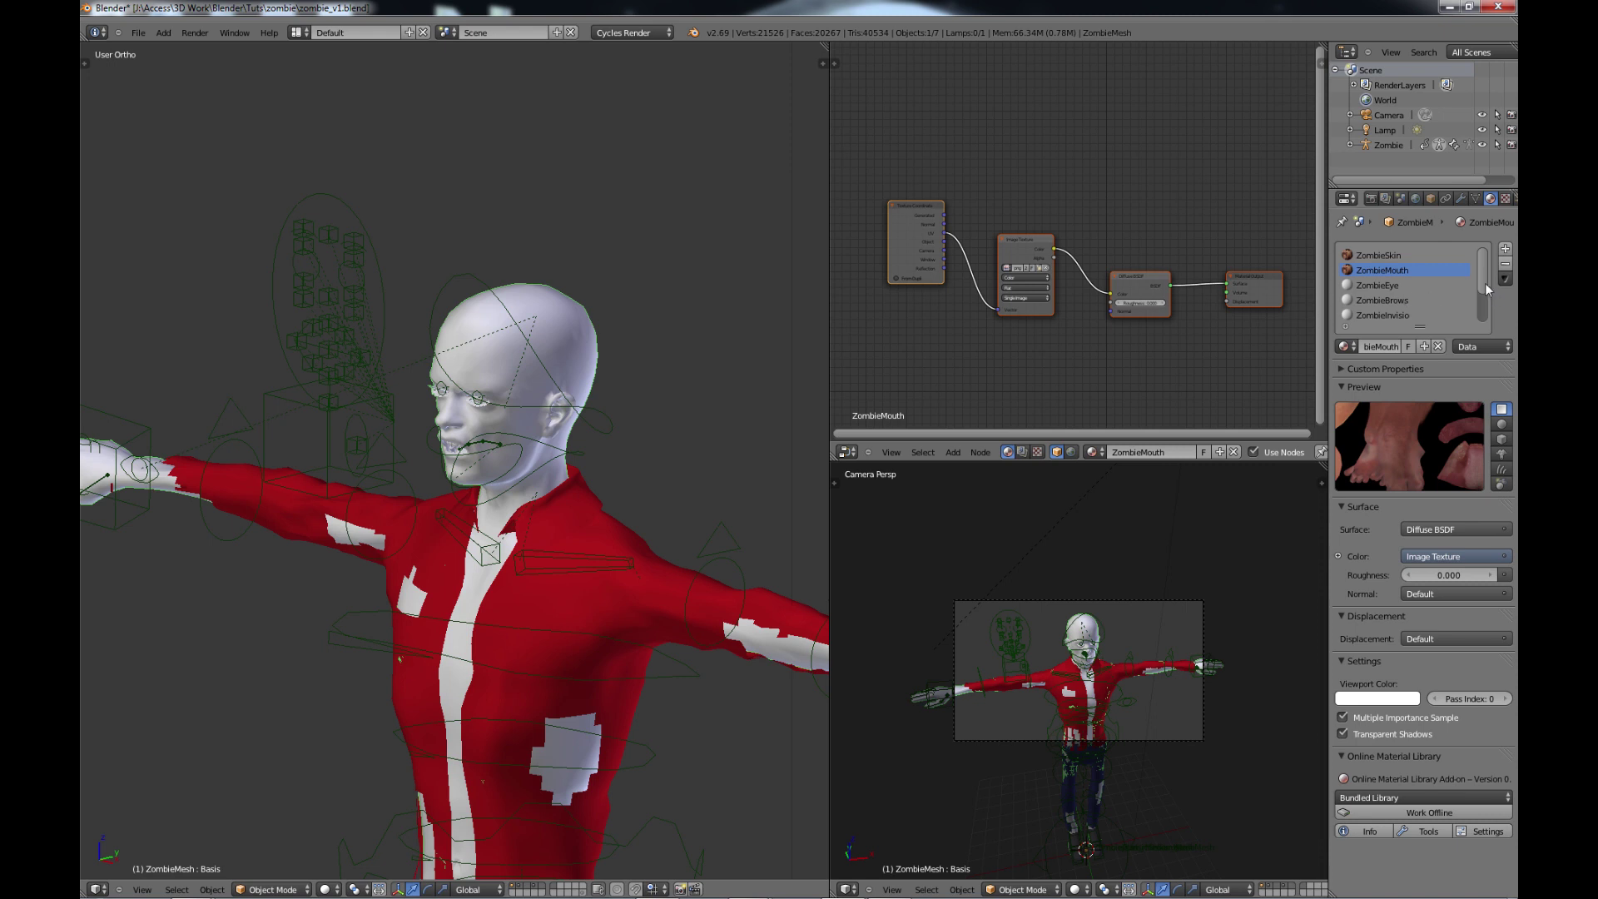
left_click_drag(1484, 283, 1485, 293)
left_click(1385, 300)
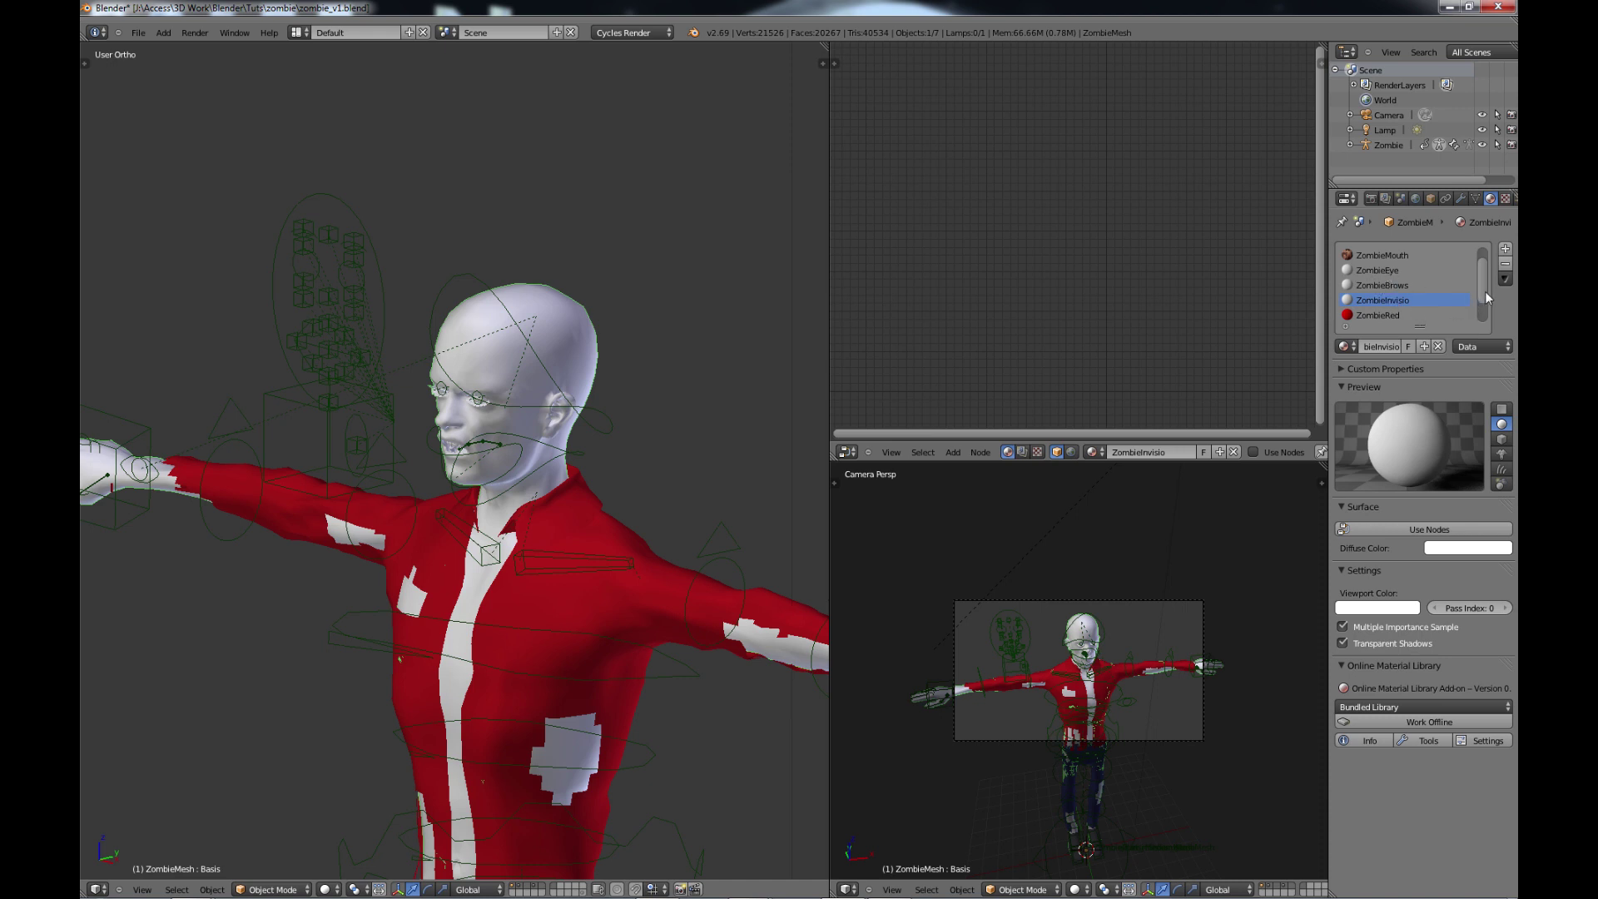
mouse_move(1485, 291)
left_mouse_down()
mouse_move(1484, 304)
mouse_move(1482, 278)
left_mouse_up()
Enable nodes for the ZombieEye material and delete its default nodes.
left_click(1380, 286)
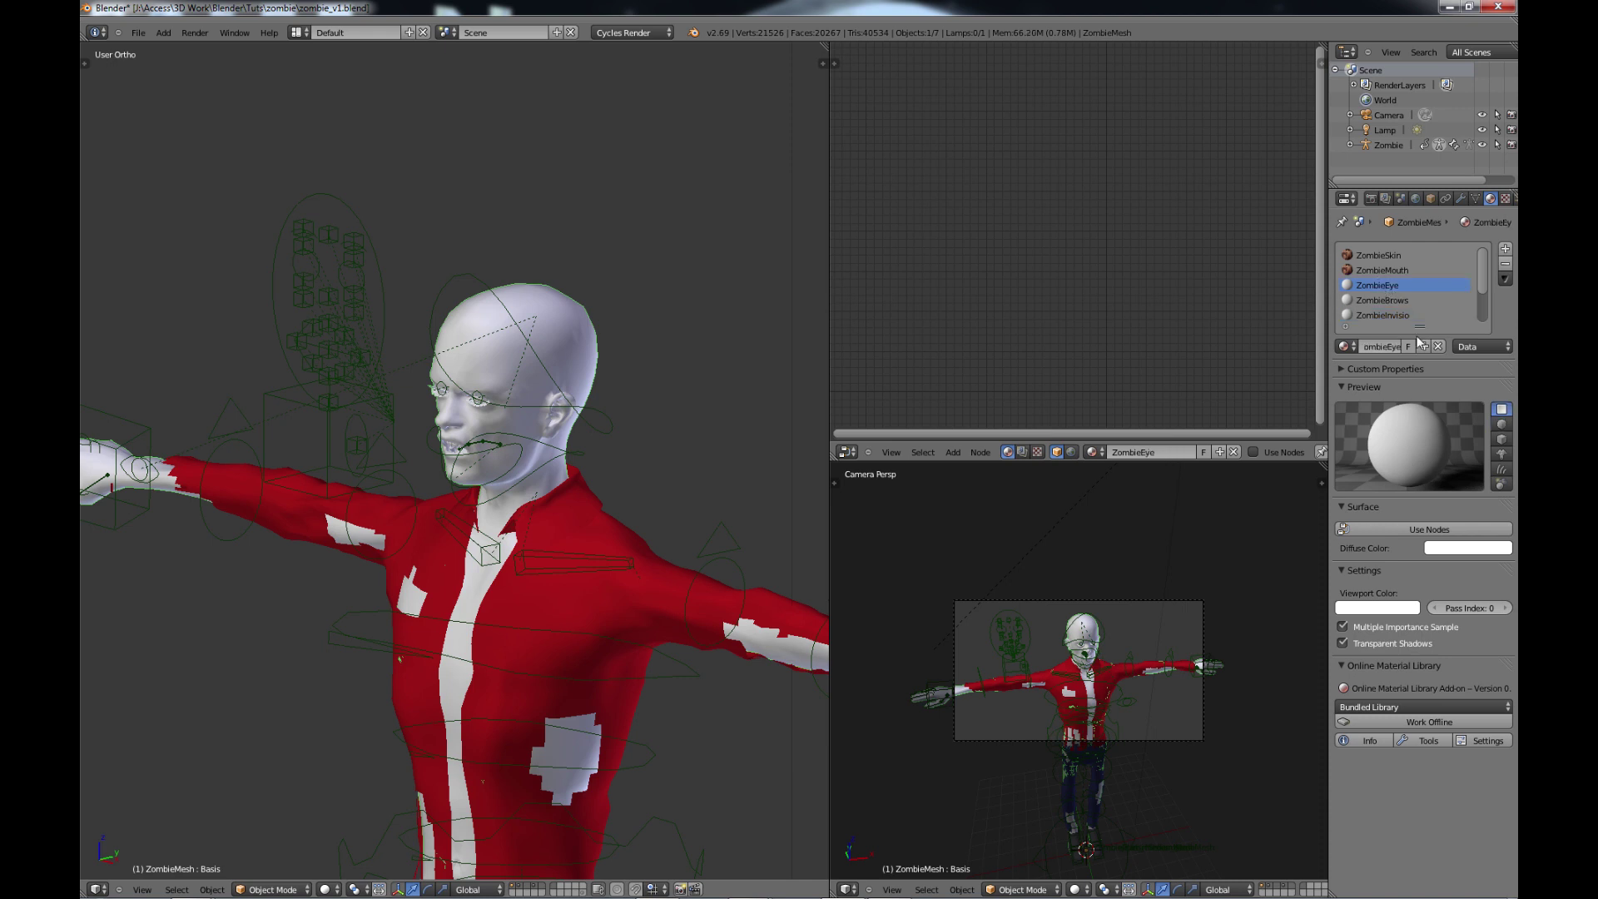
left_click(1424, 529)
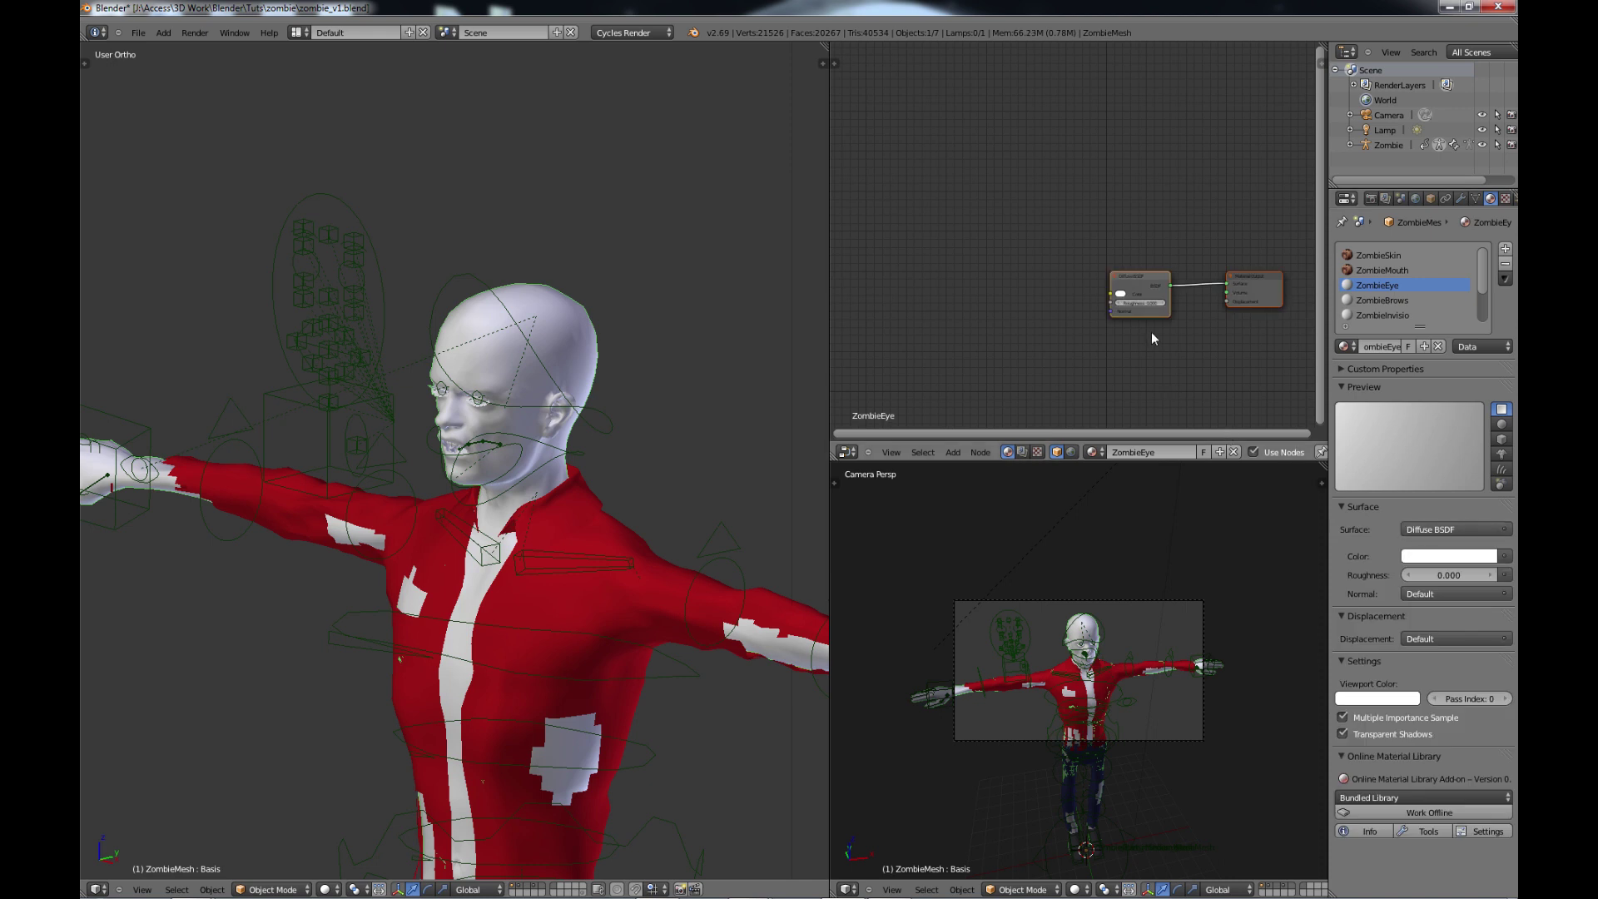
key("x")
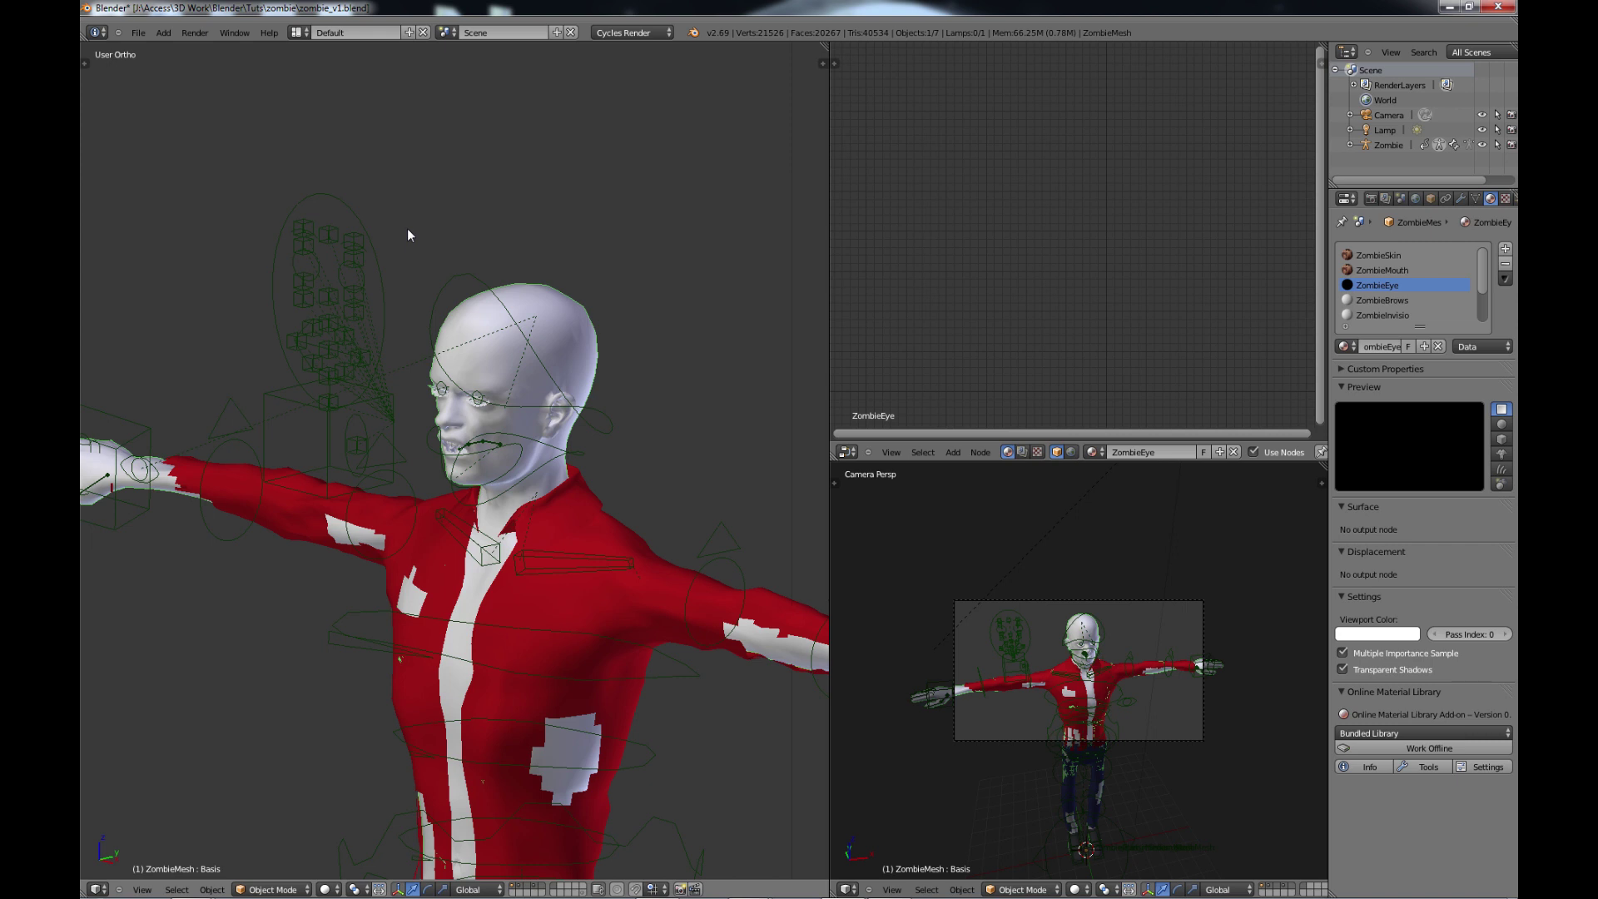
Save over zombie_v1.blend and paste the copied Transparent and Diffuse BSDF mix setup into the ZombieEye material.
key("ctrl+s")
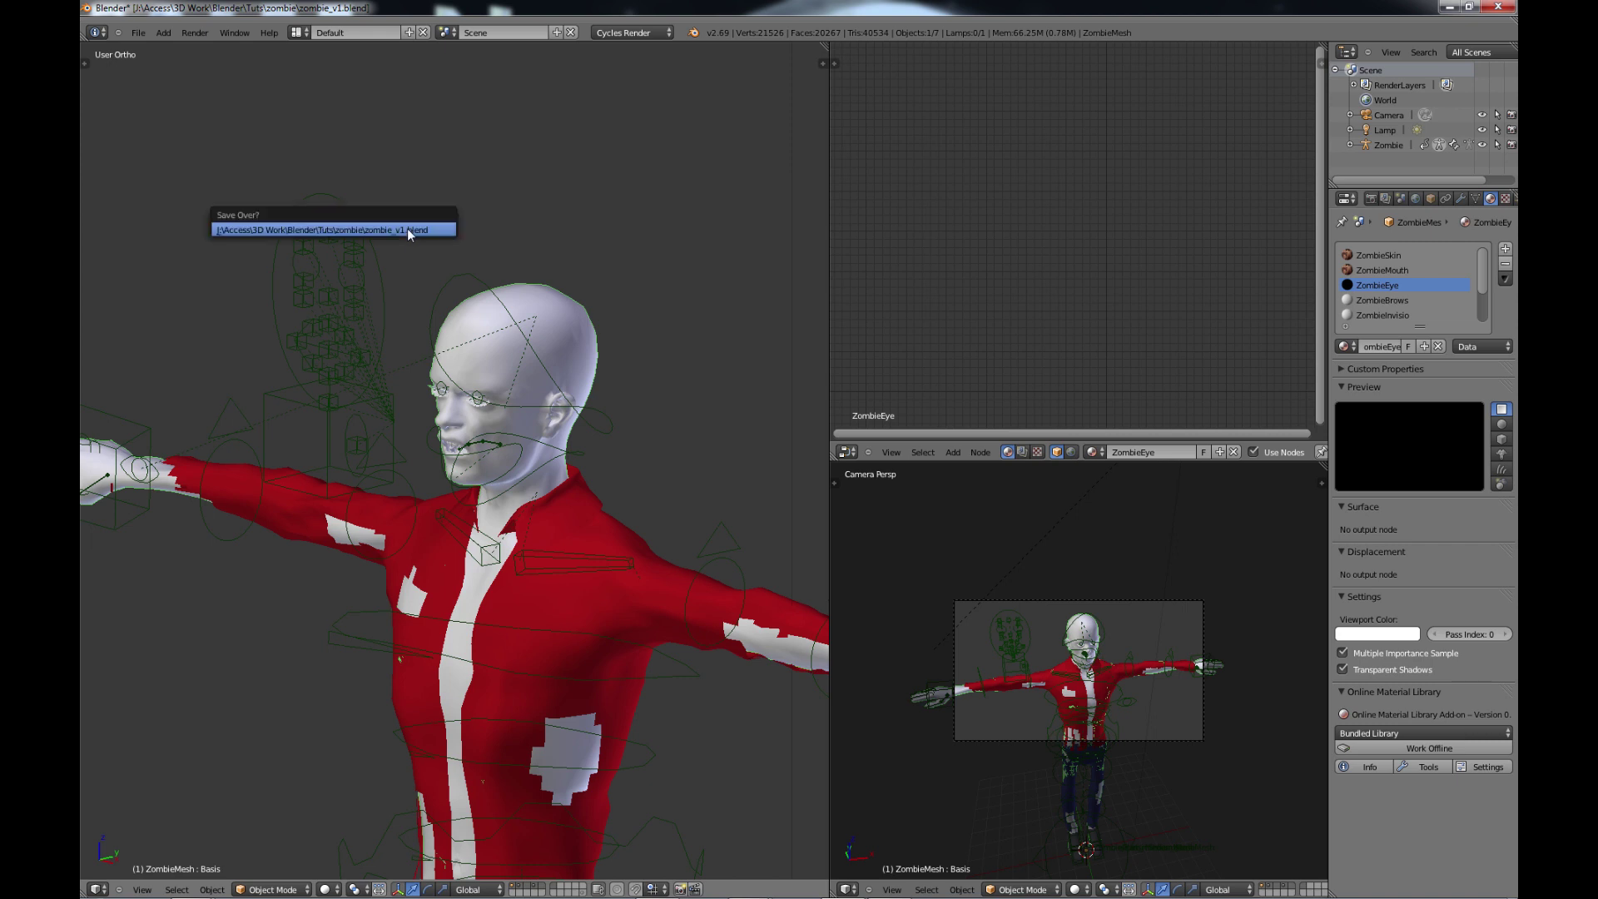
left_click(407, 228)
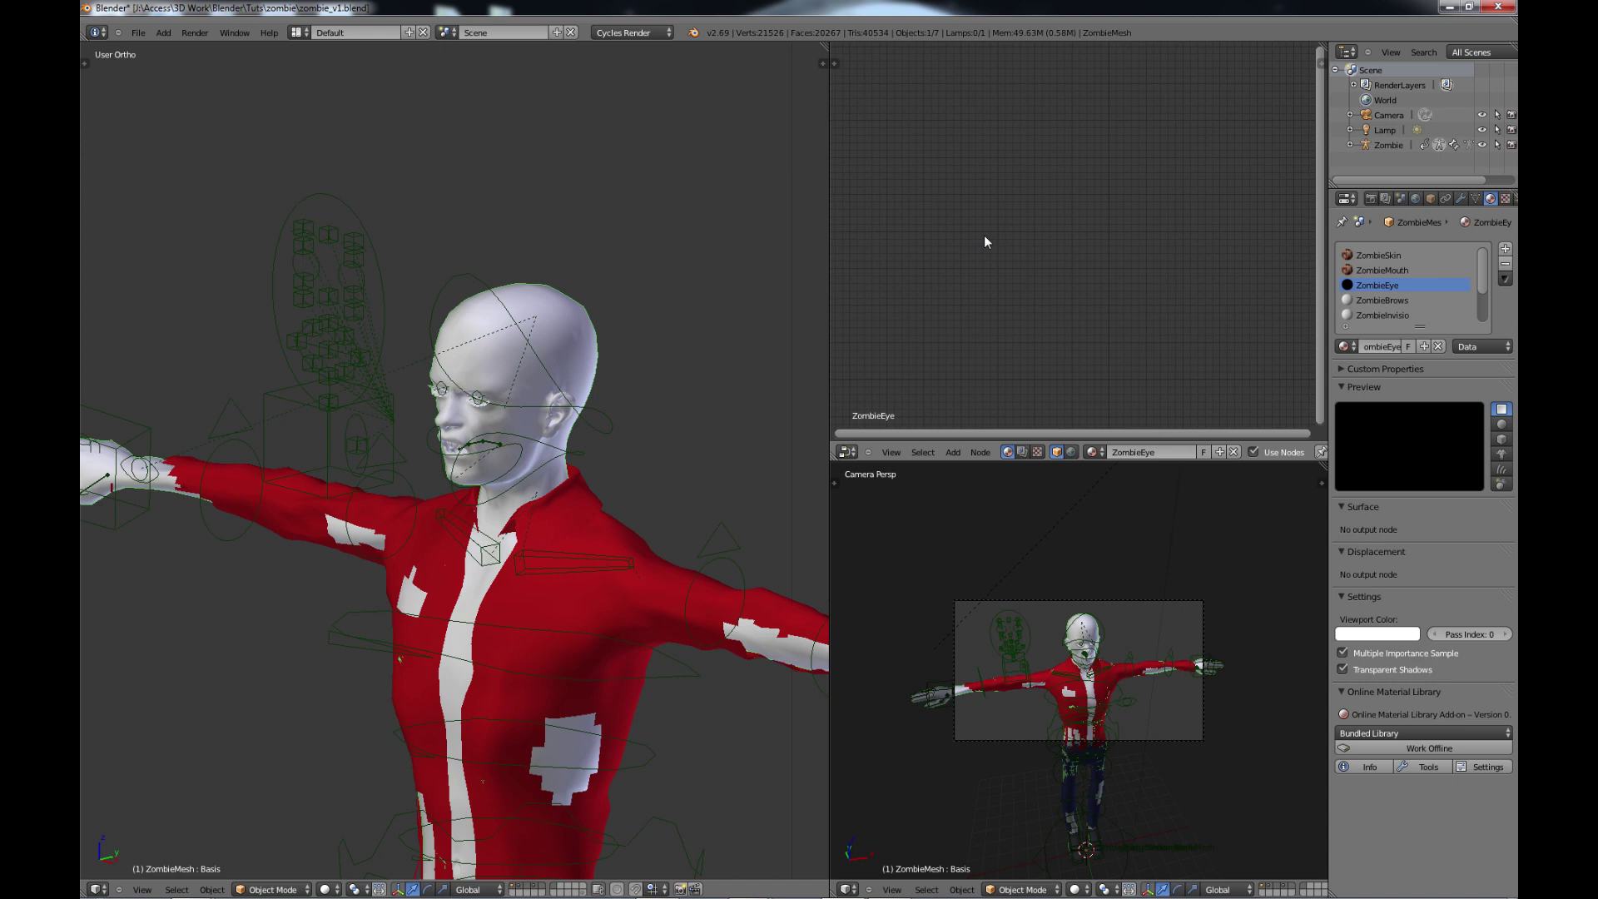
key("ctrl+v")
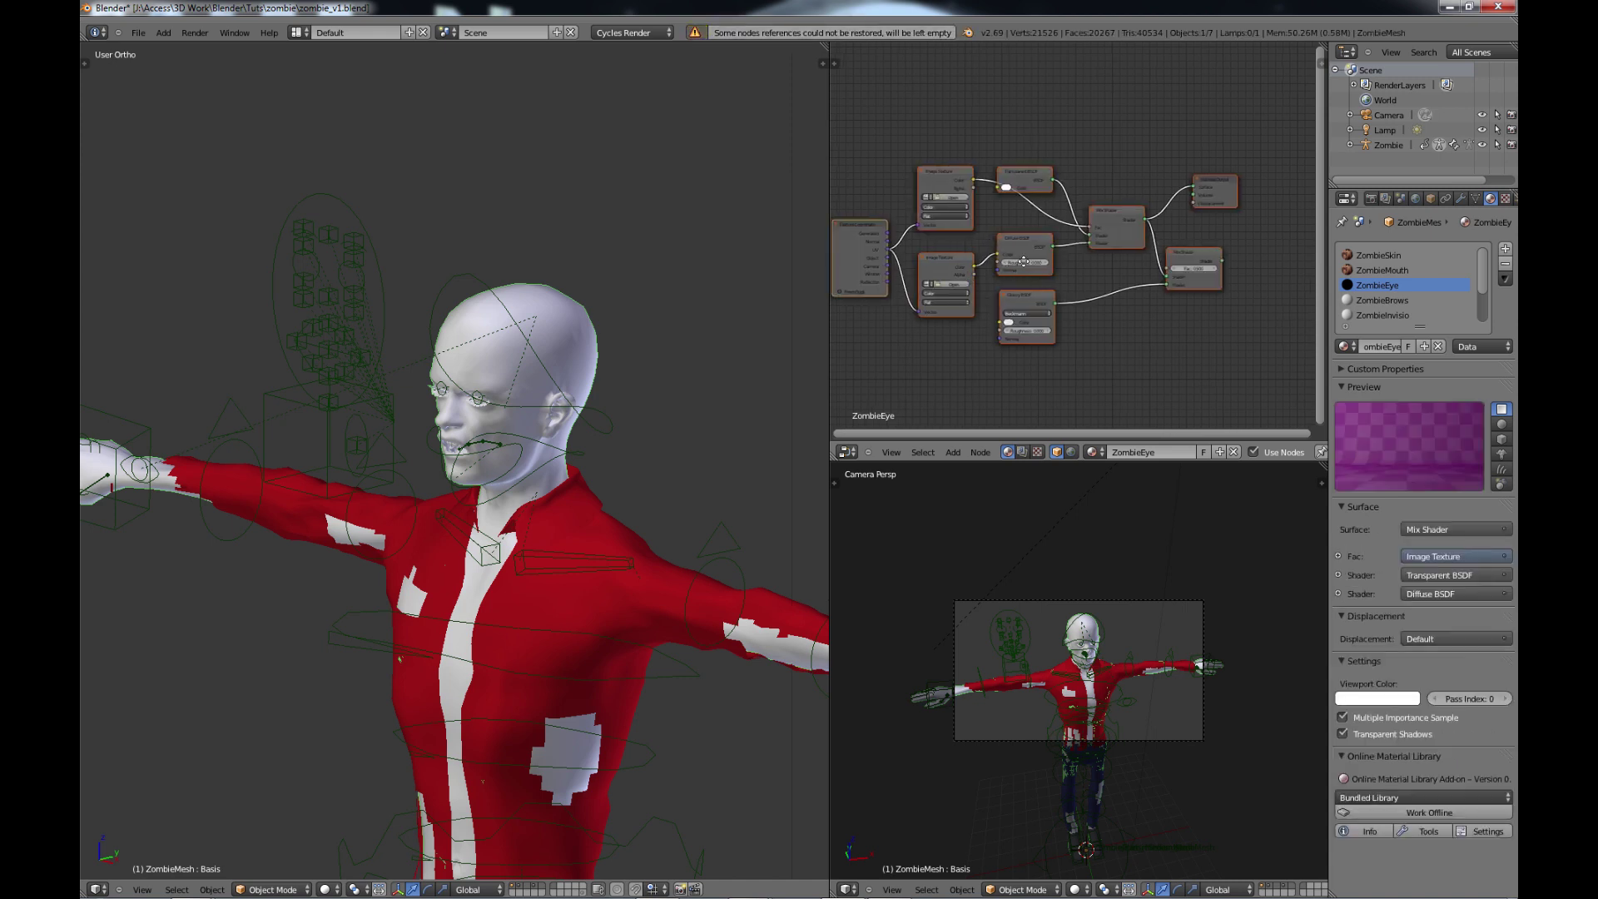
Spread out the ZombieEye node layout by moving the Texture Coordinate node clear of the image textures and the Transparent BSDF above them.
middle_click_drag(998, 272, 1025, 261)
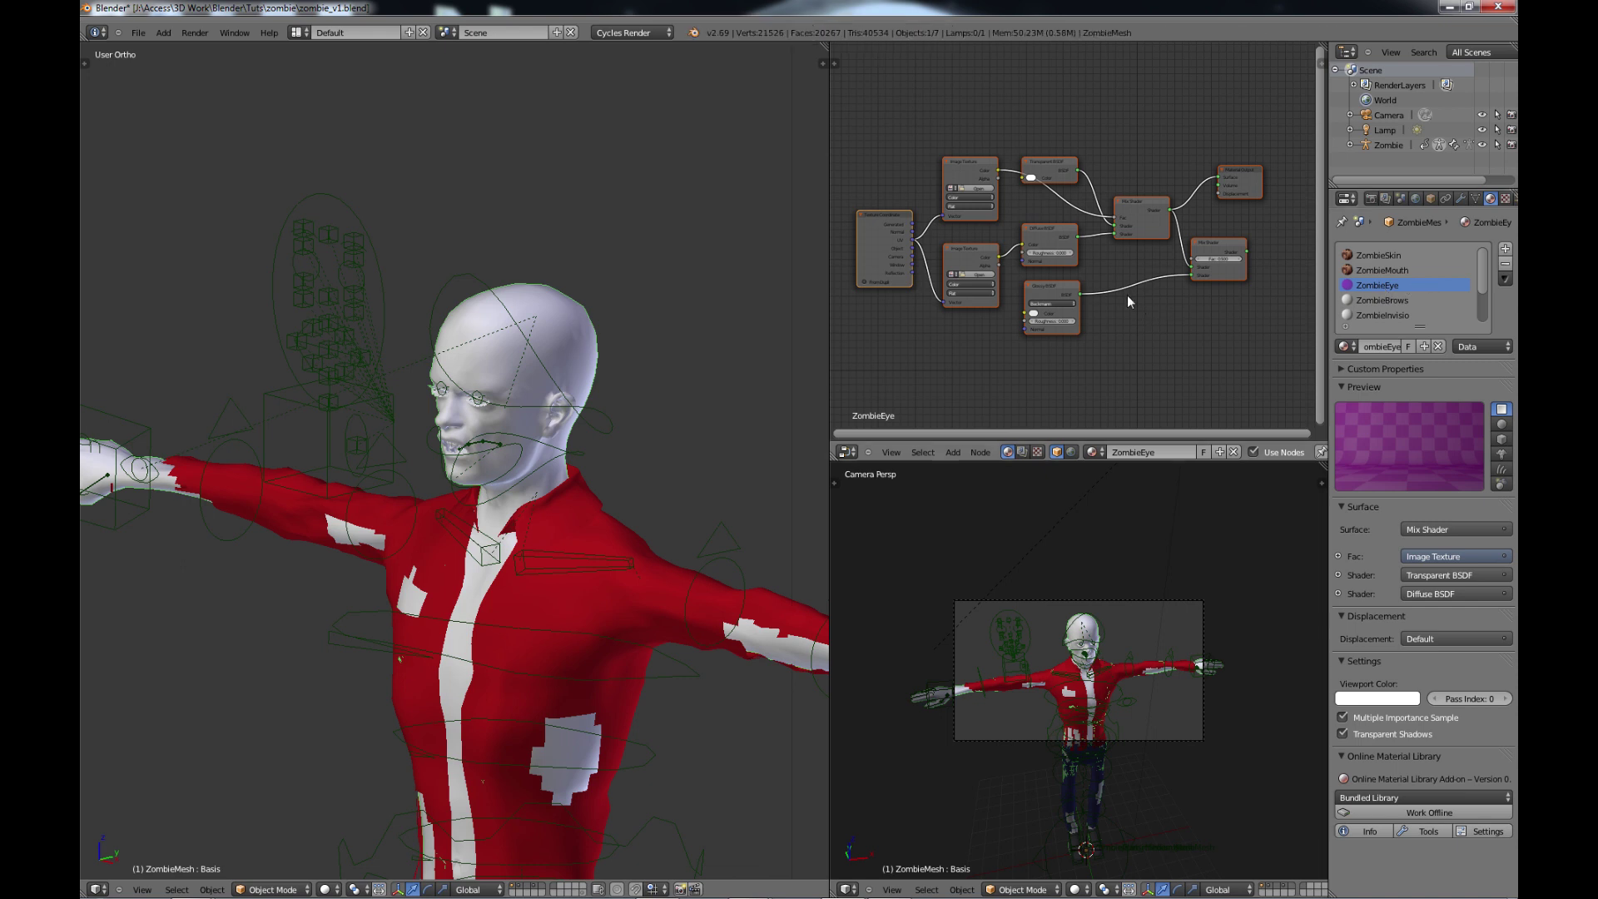
key("ctrl+Up")
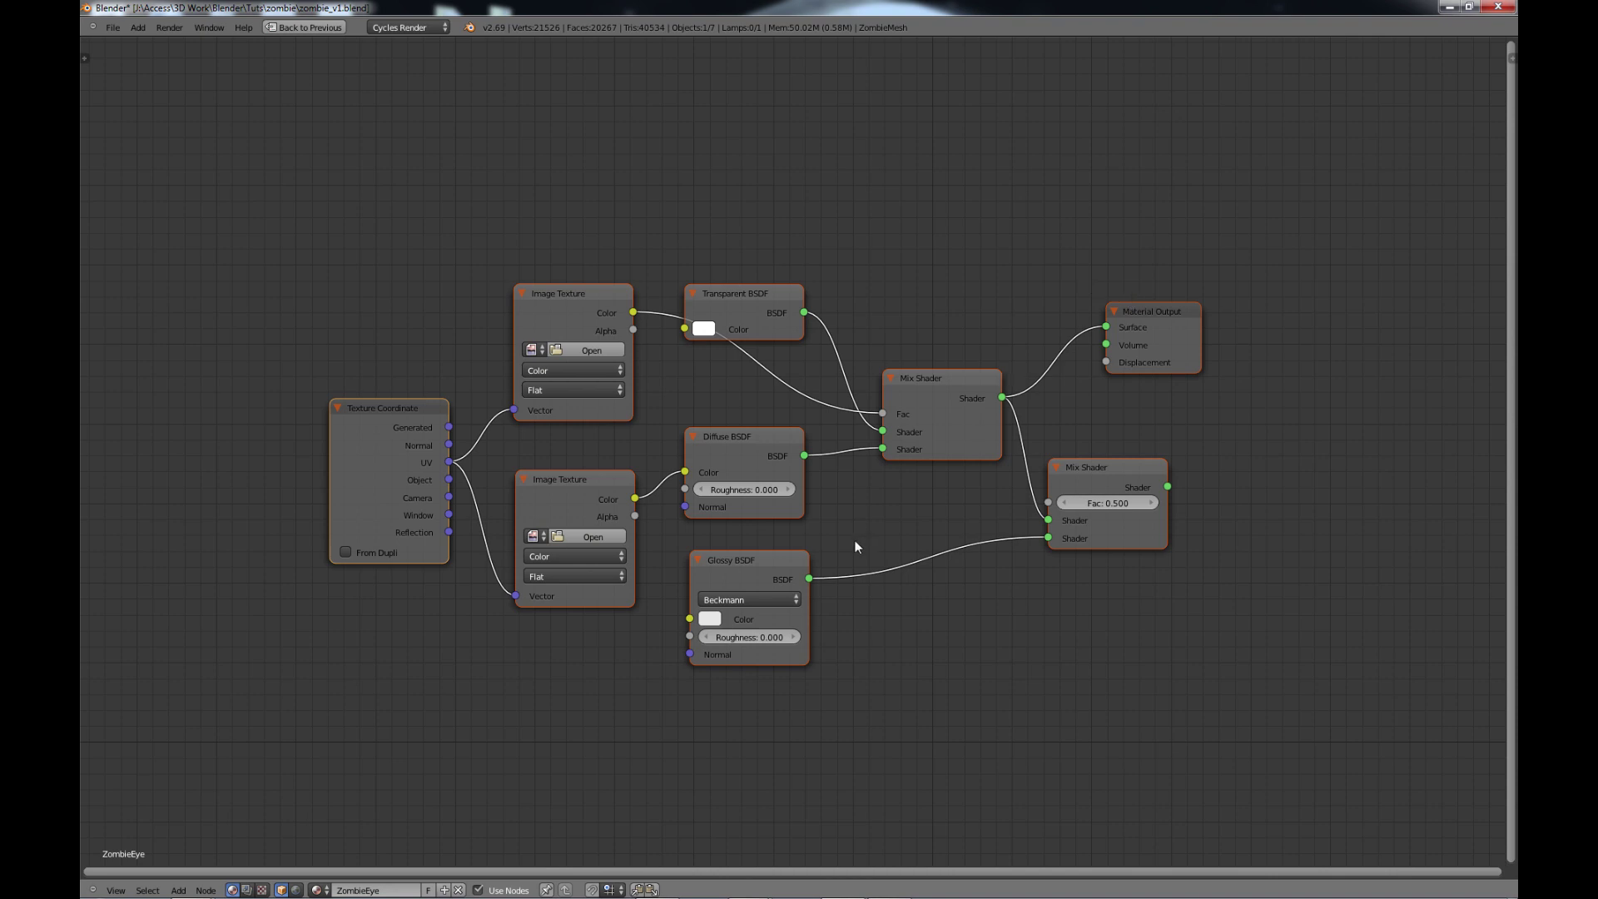
scroll(855, 541, "up", 2)
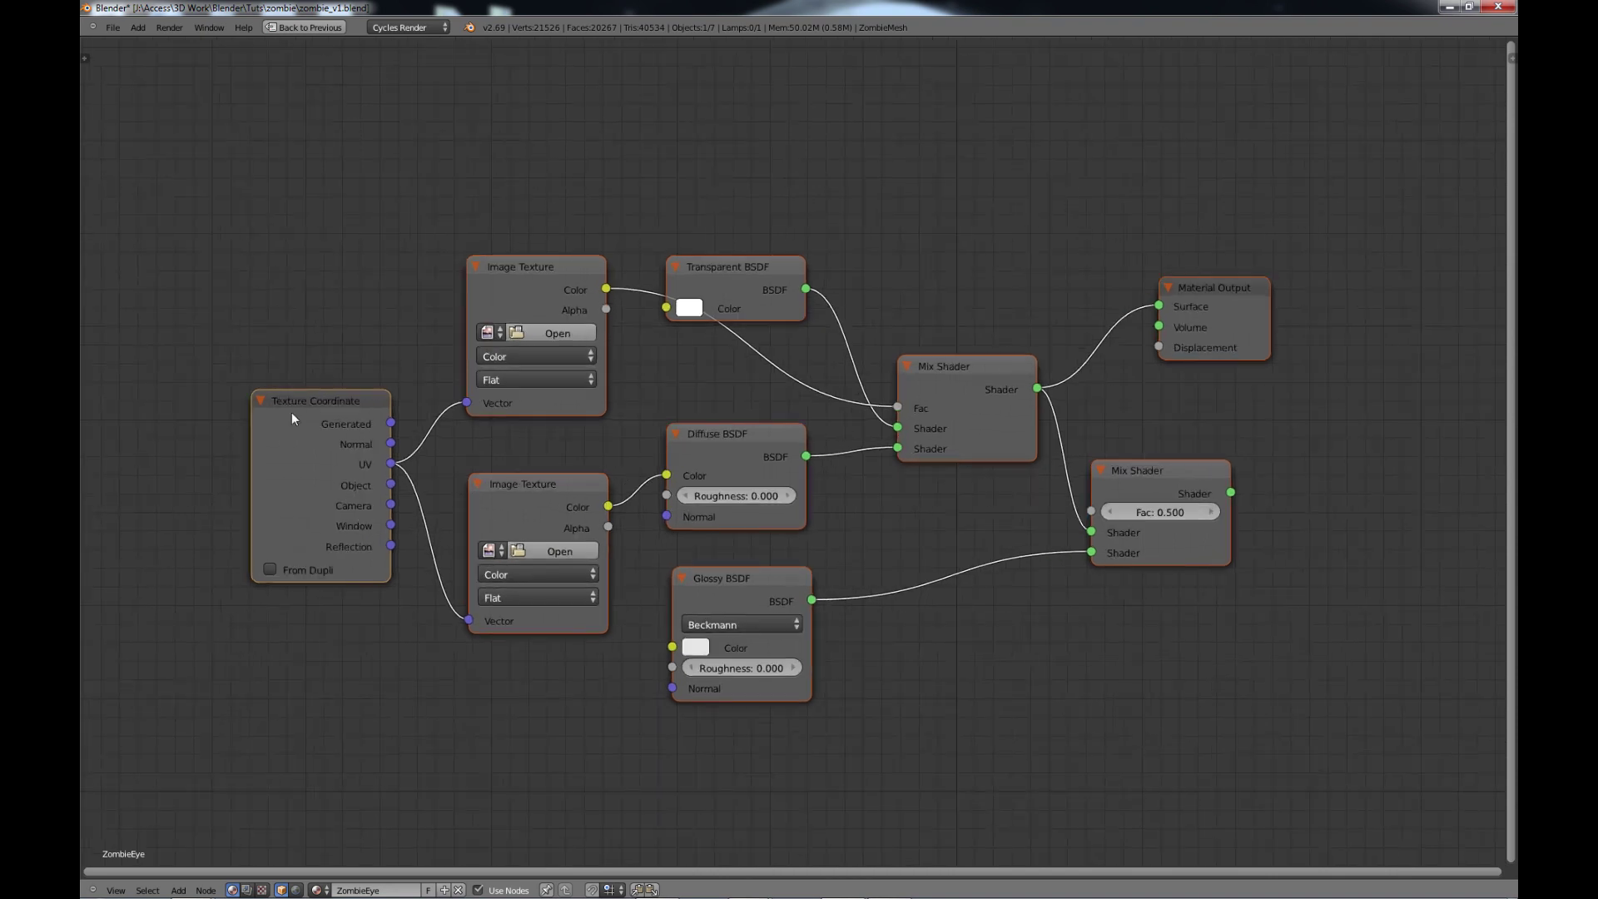
left_click_drag(311, 423, 252, 359)
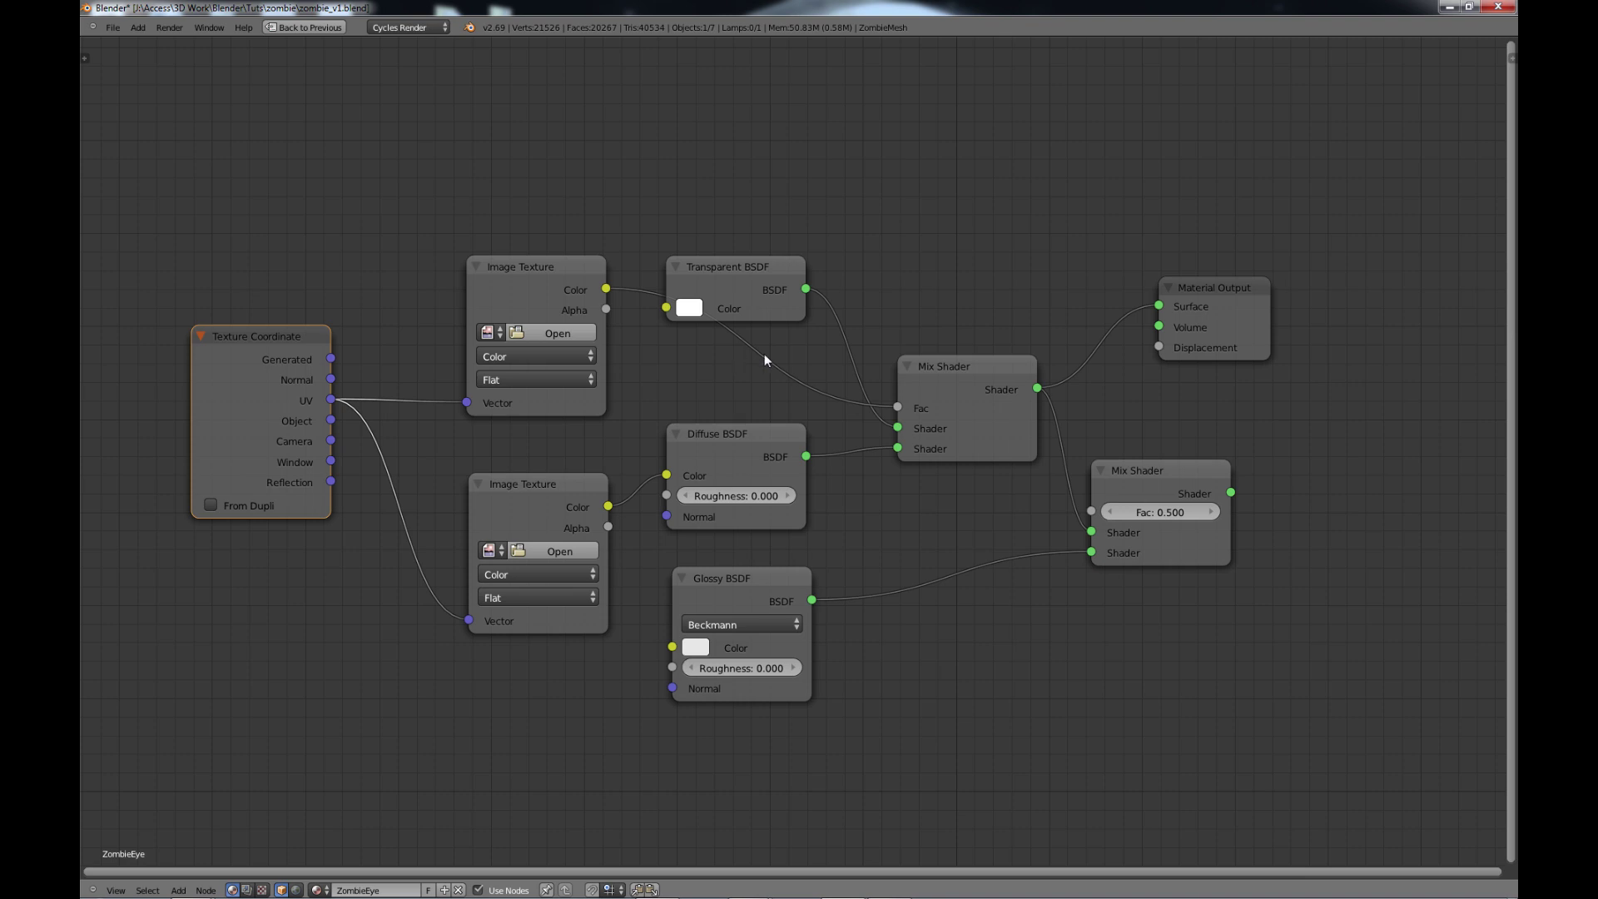
left_click_drag(746, 283, 722, 196)
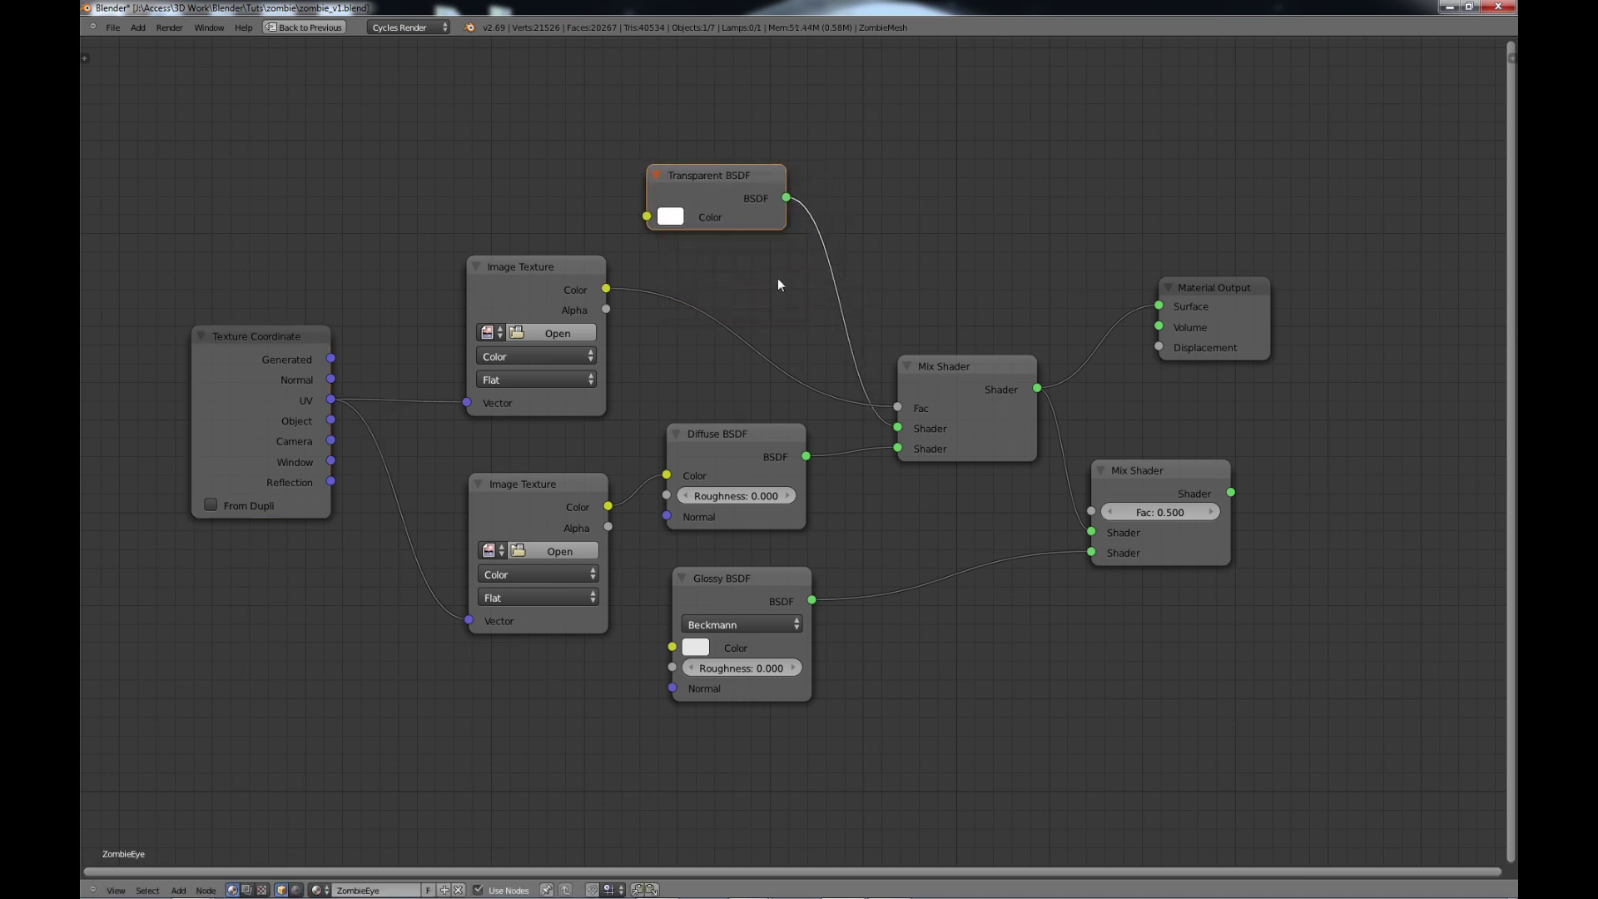
key("shift+a")
mouse_move(780, 284)
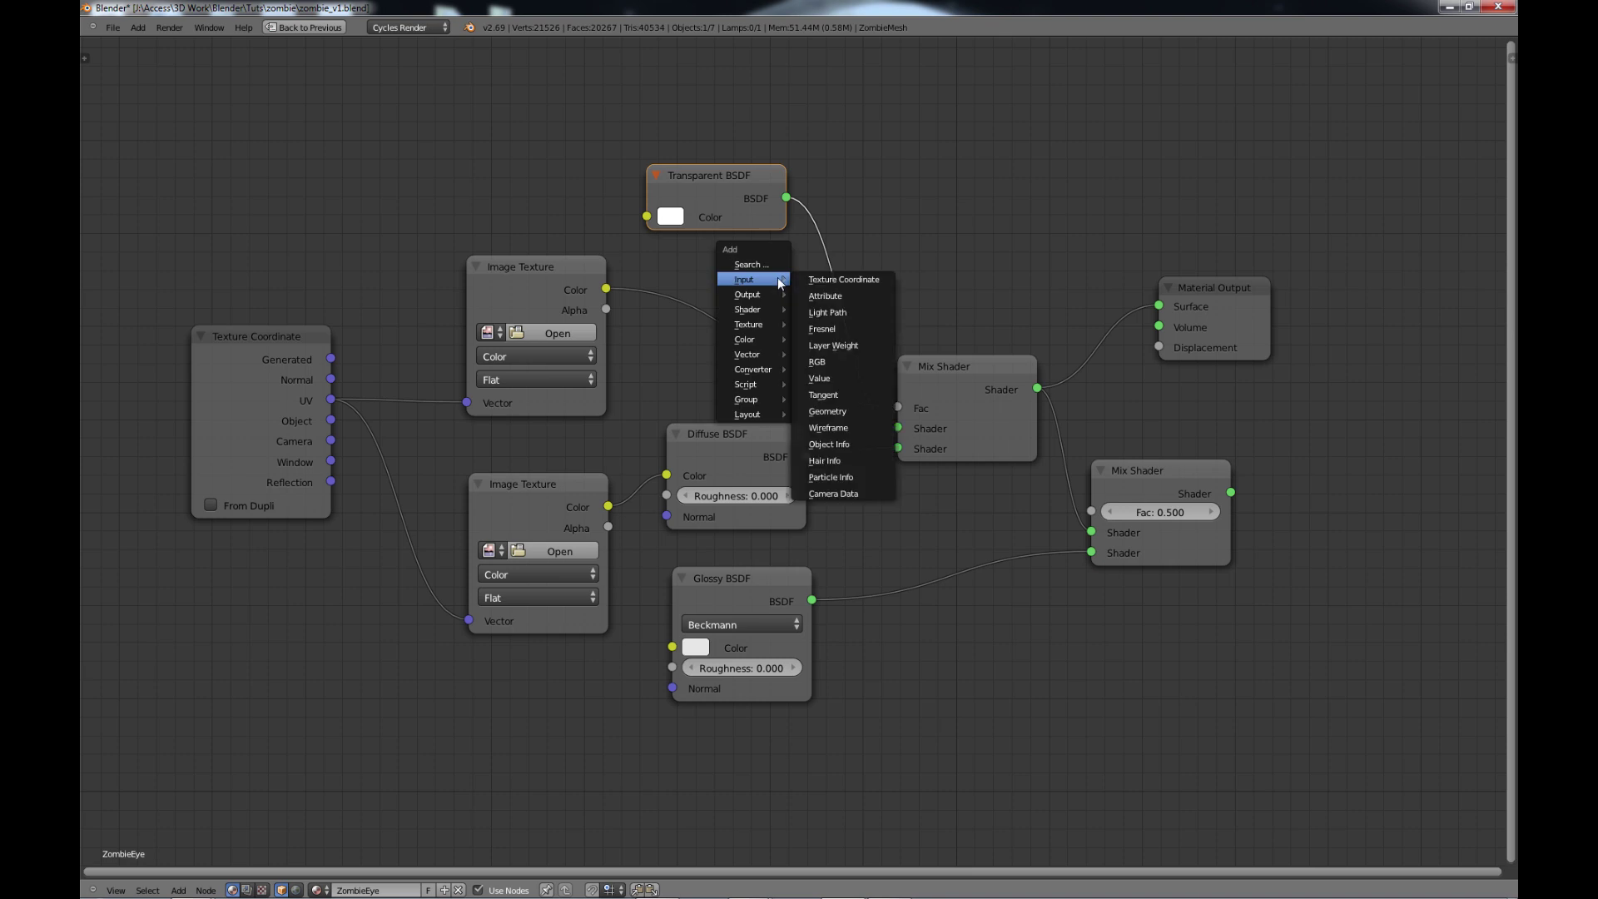
mouse_move(767, 311)
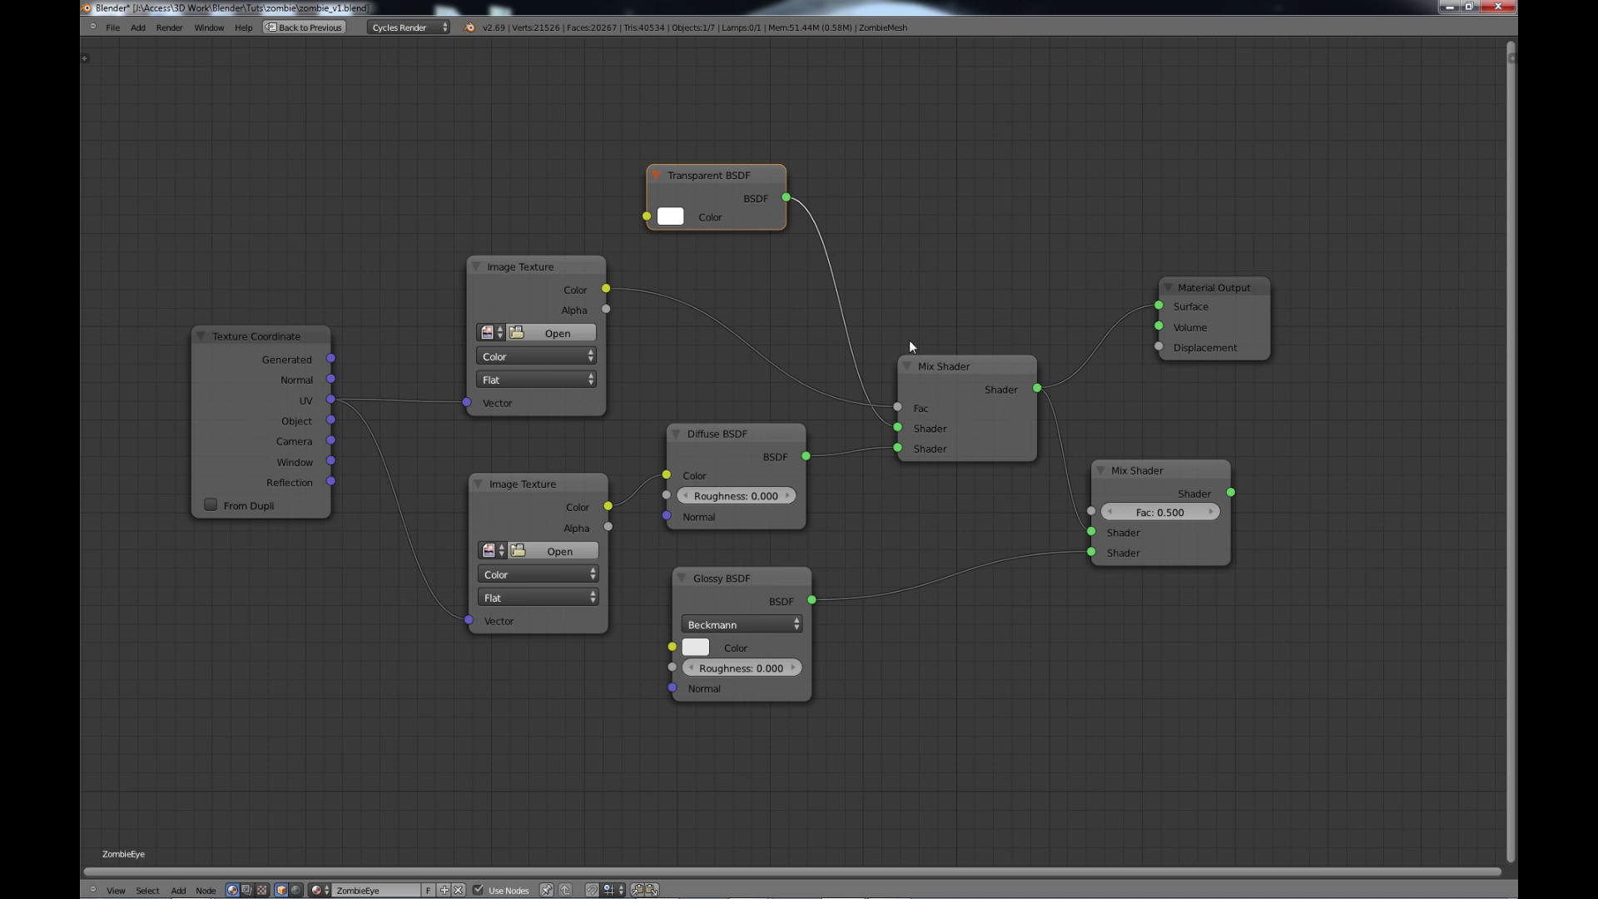
key("shift+a")
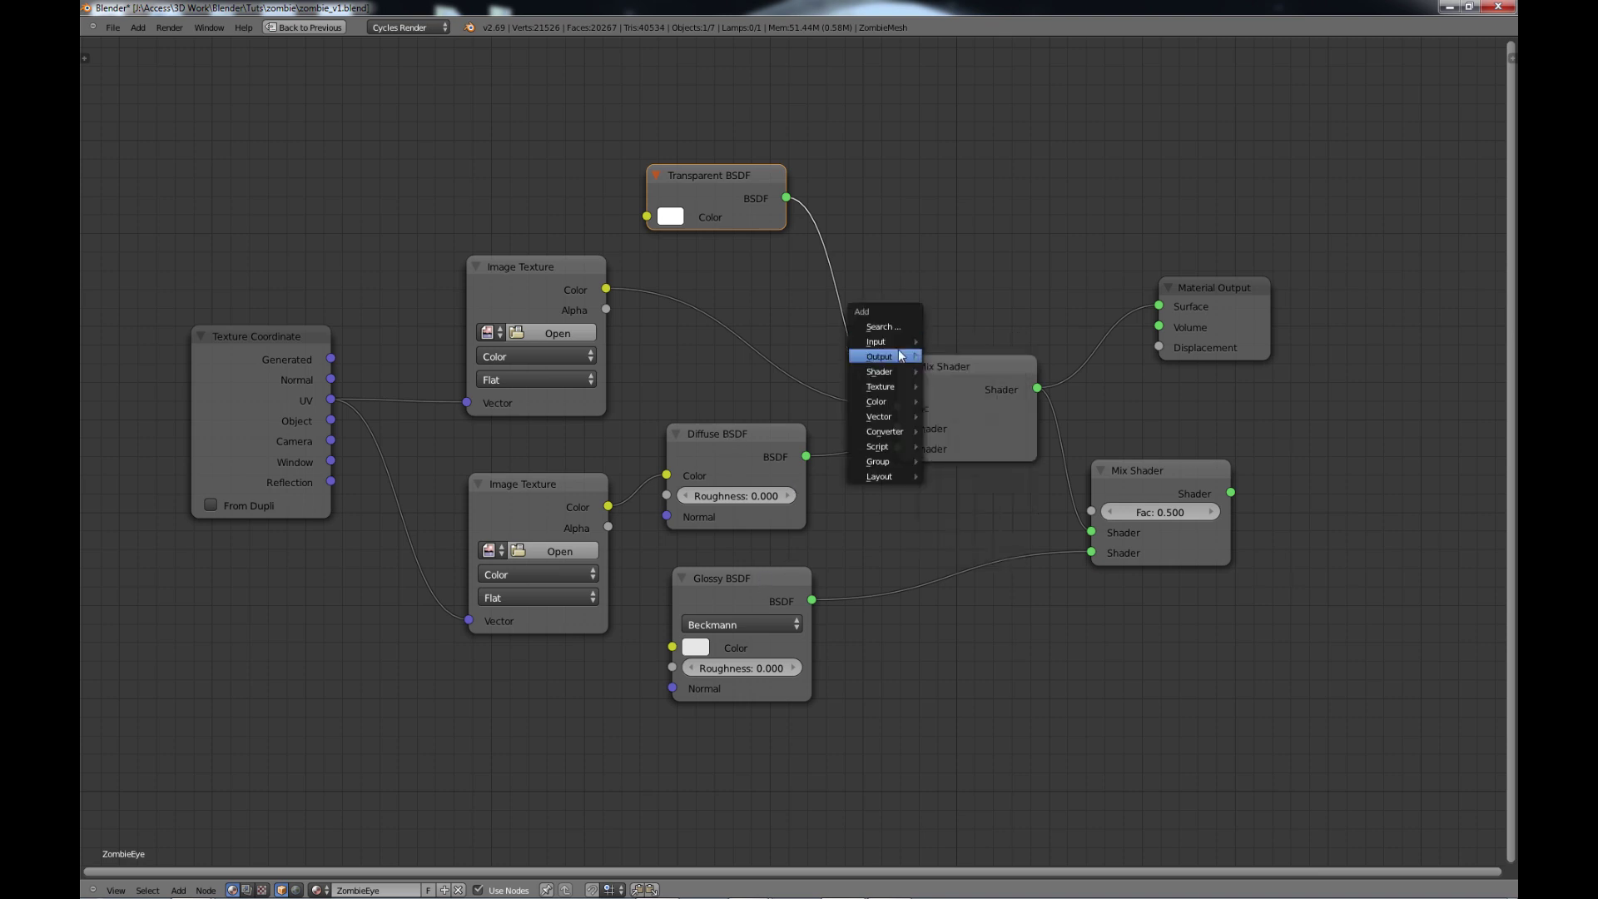
mouse_move(896, 368)
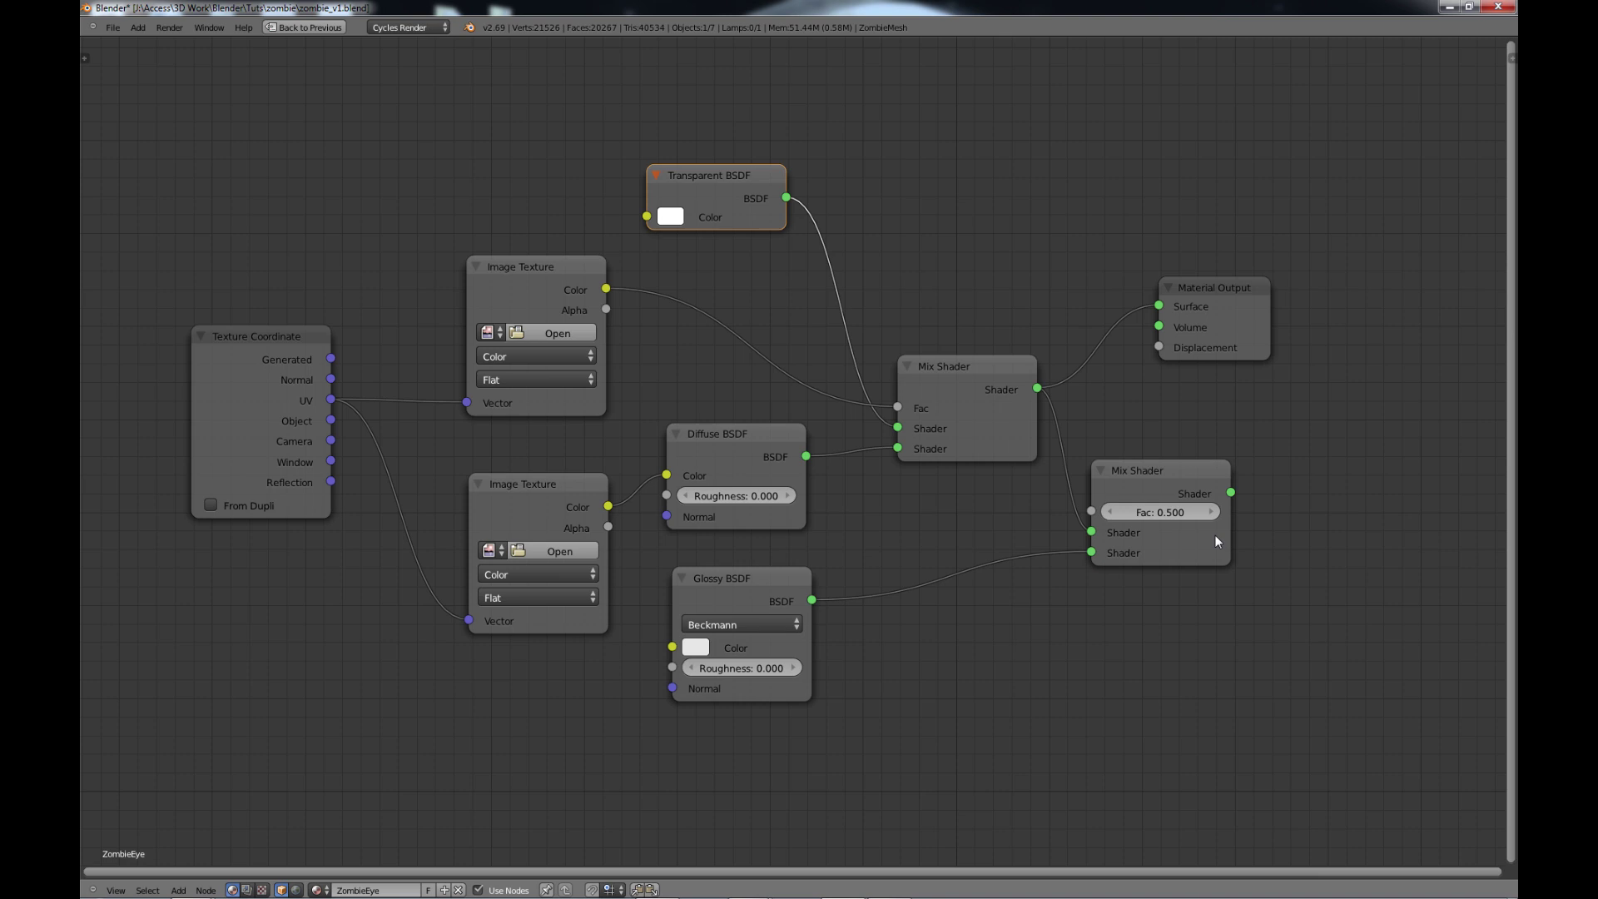
Save over zombie_v1.blend and load caucasian-male-young.png from the textures folder into both of ZombieEye's Image Texture nodes.
key("ctrl+s")
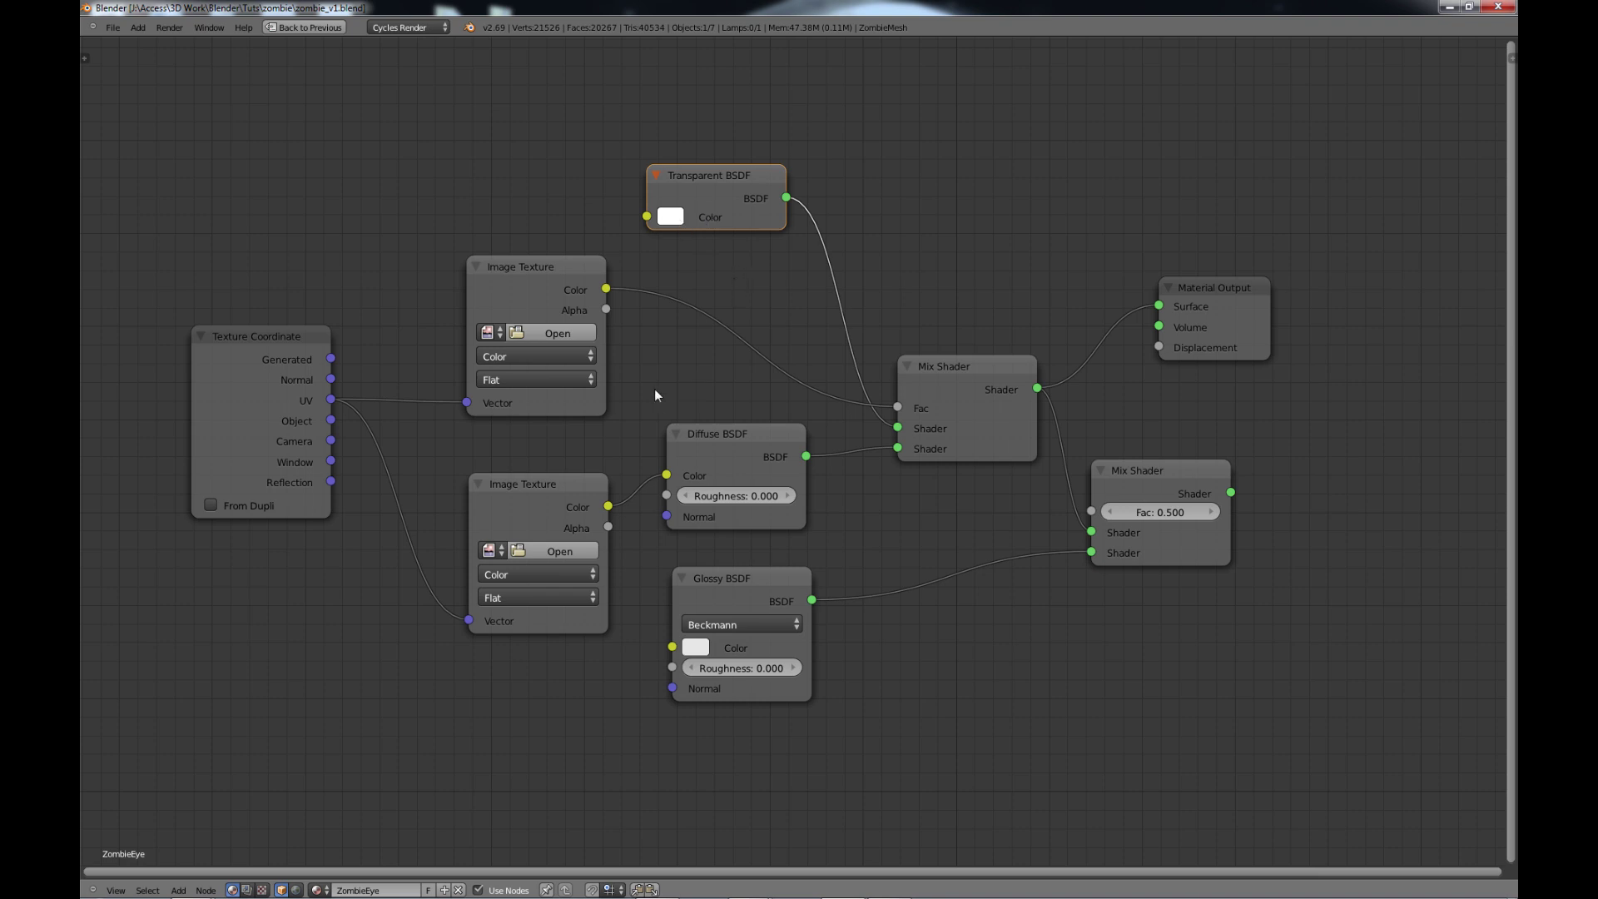
left_click(555, 333)
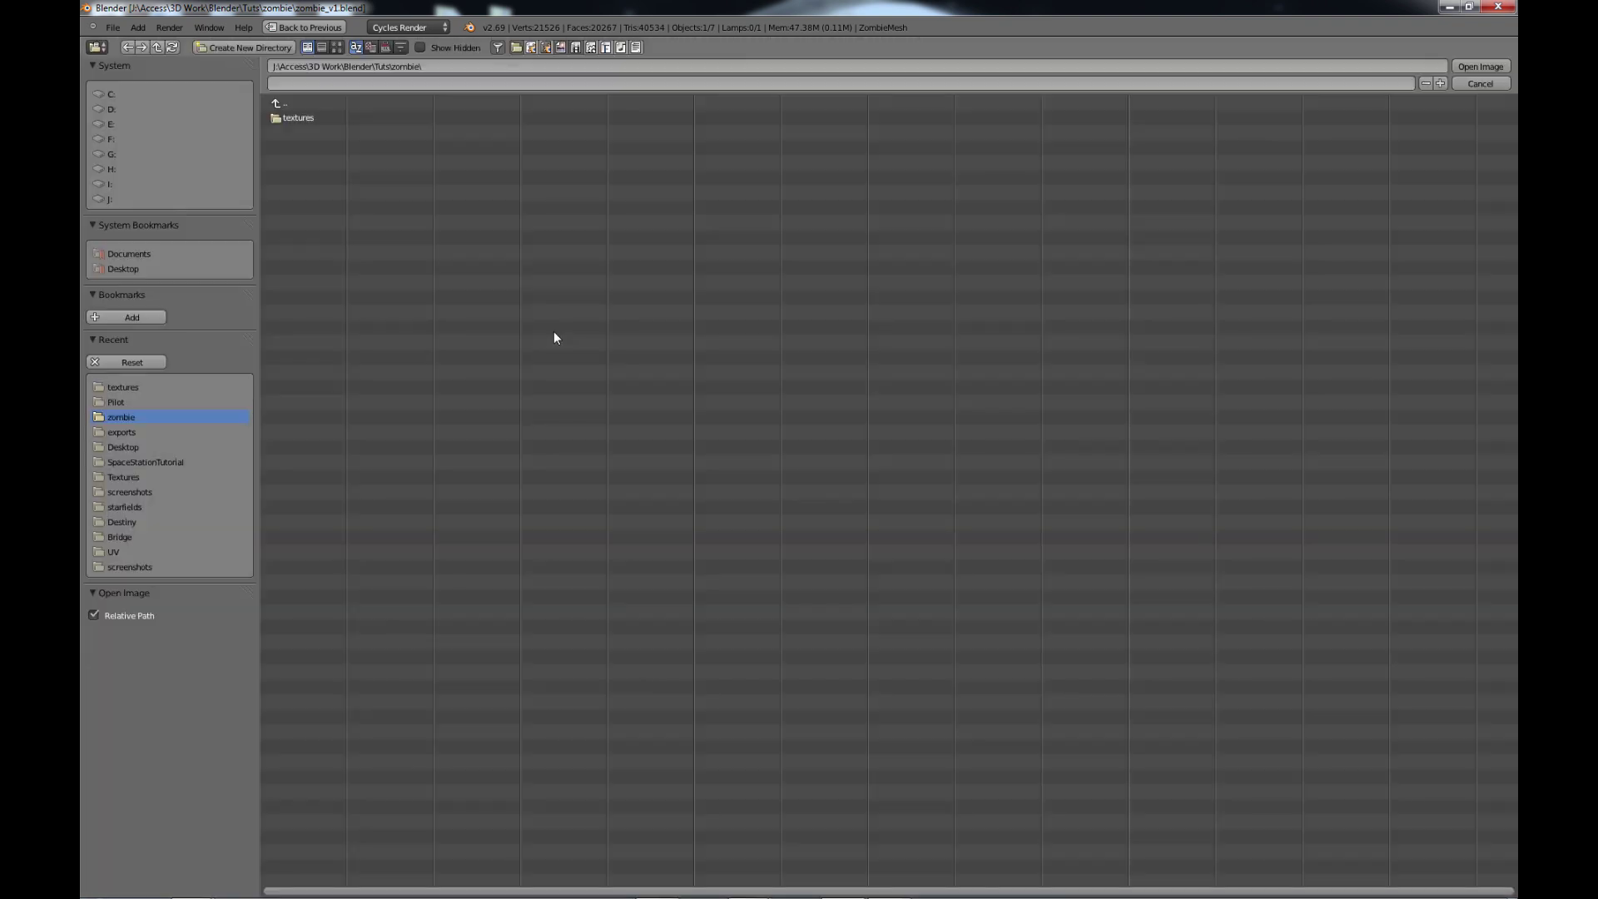
left_click(301, 118)
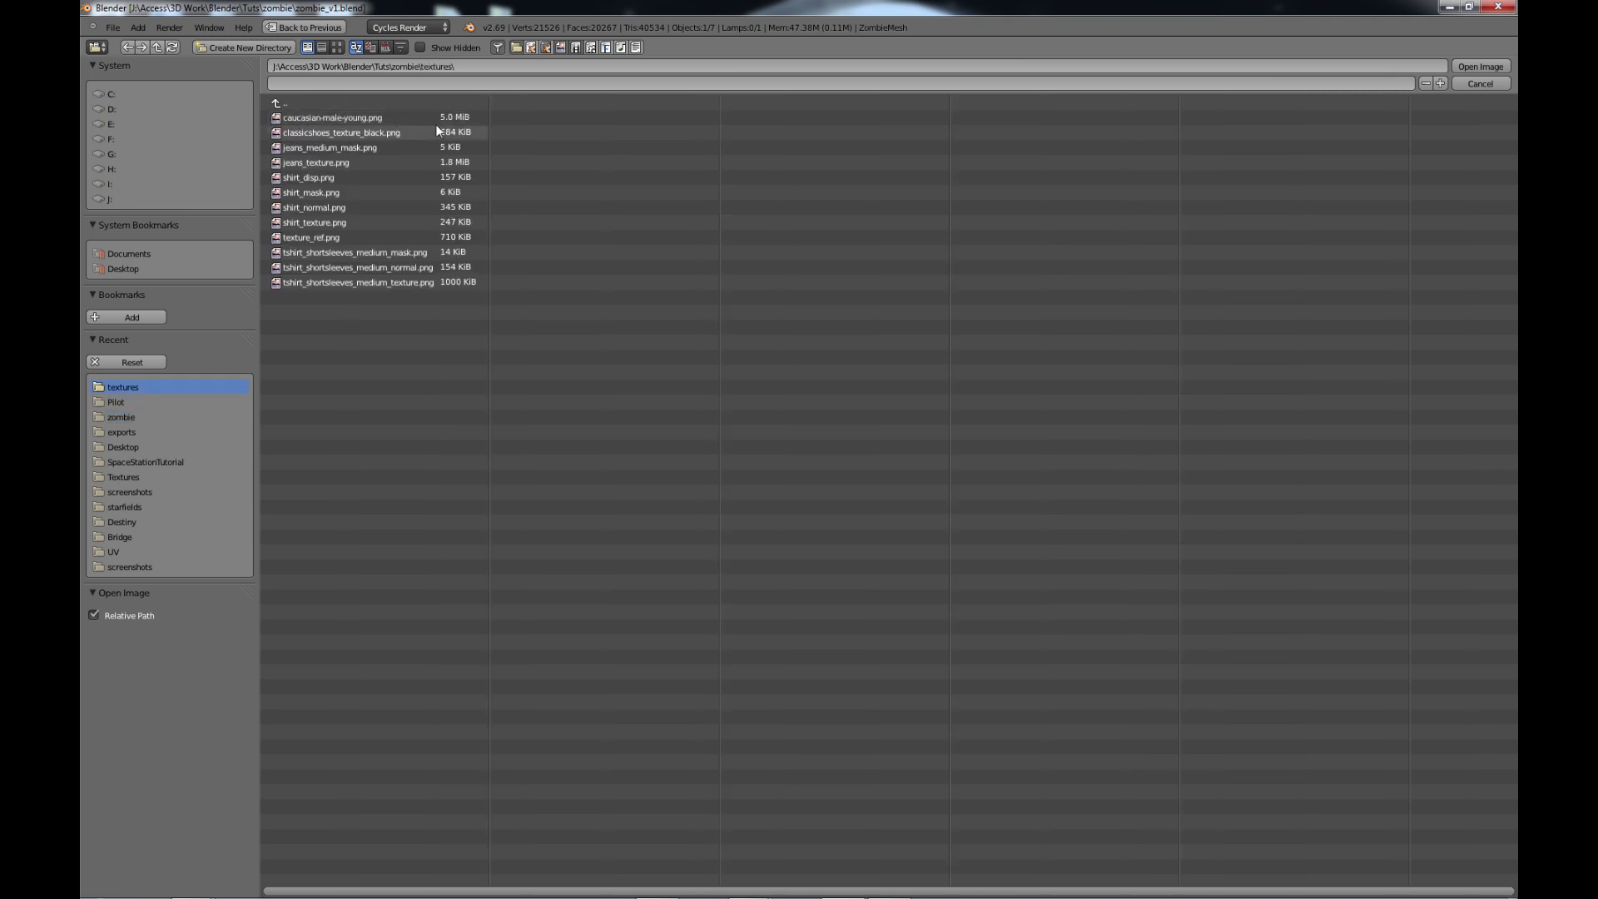
double_click(320, 121)
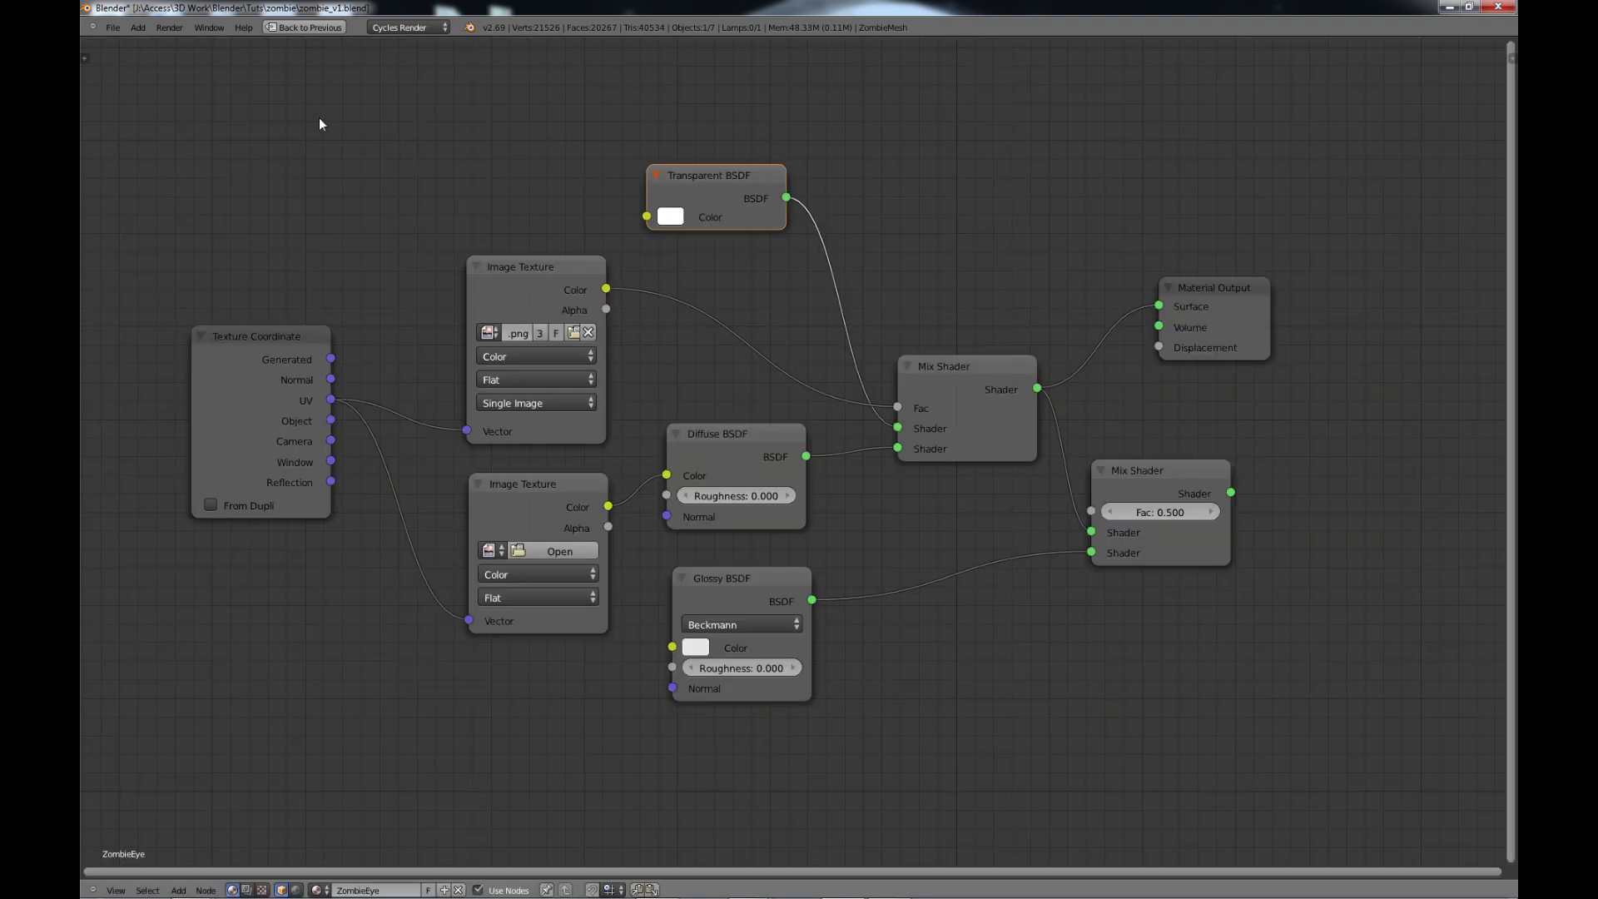
left_click(567, 546)
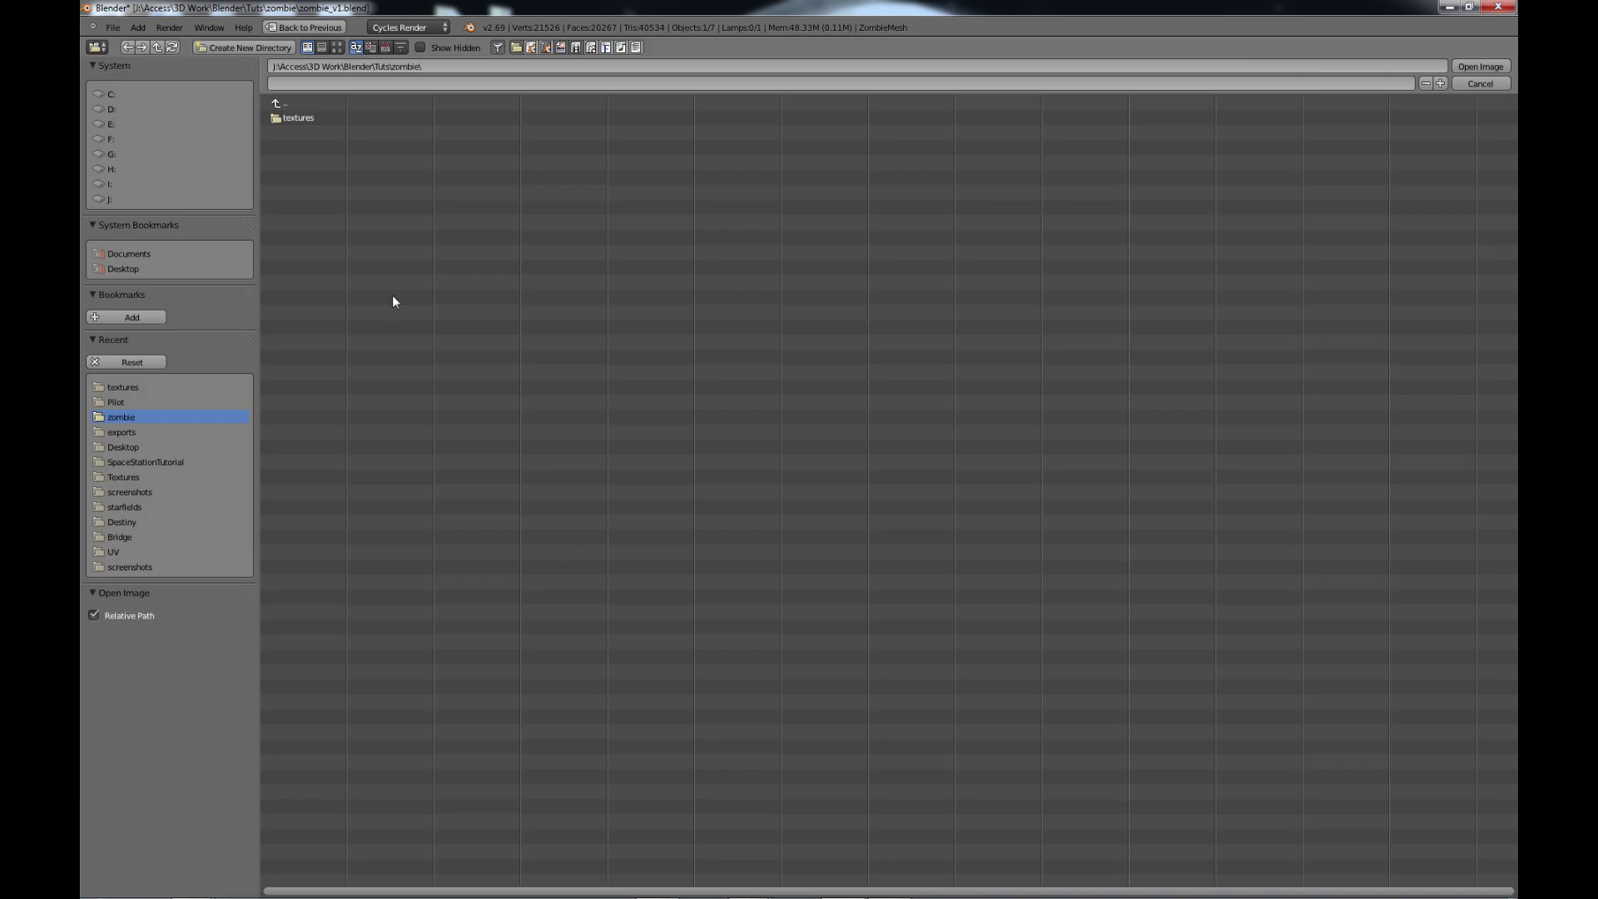
double_click(320, 120)
double_click(302, 117)
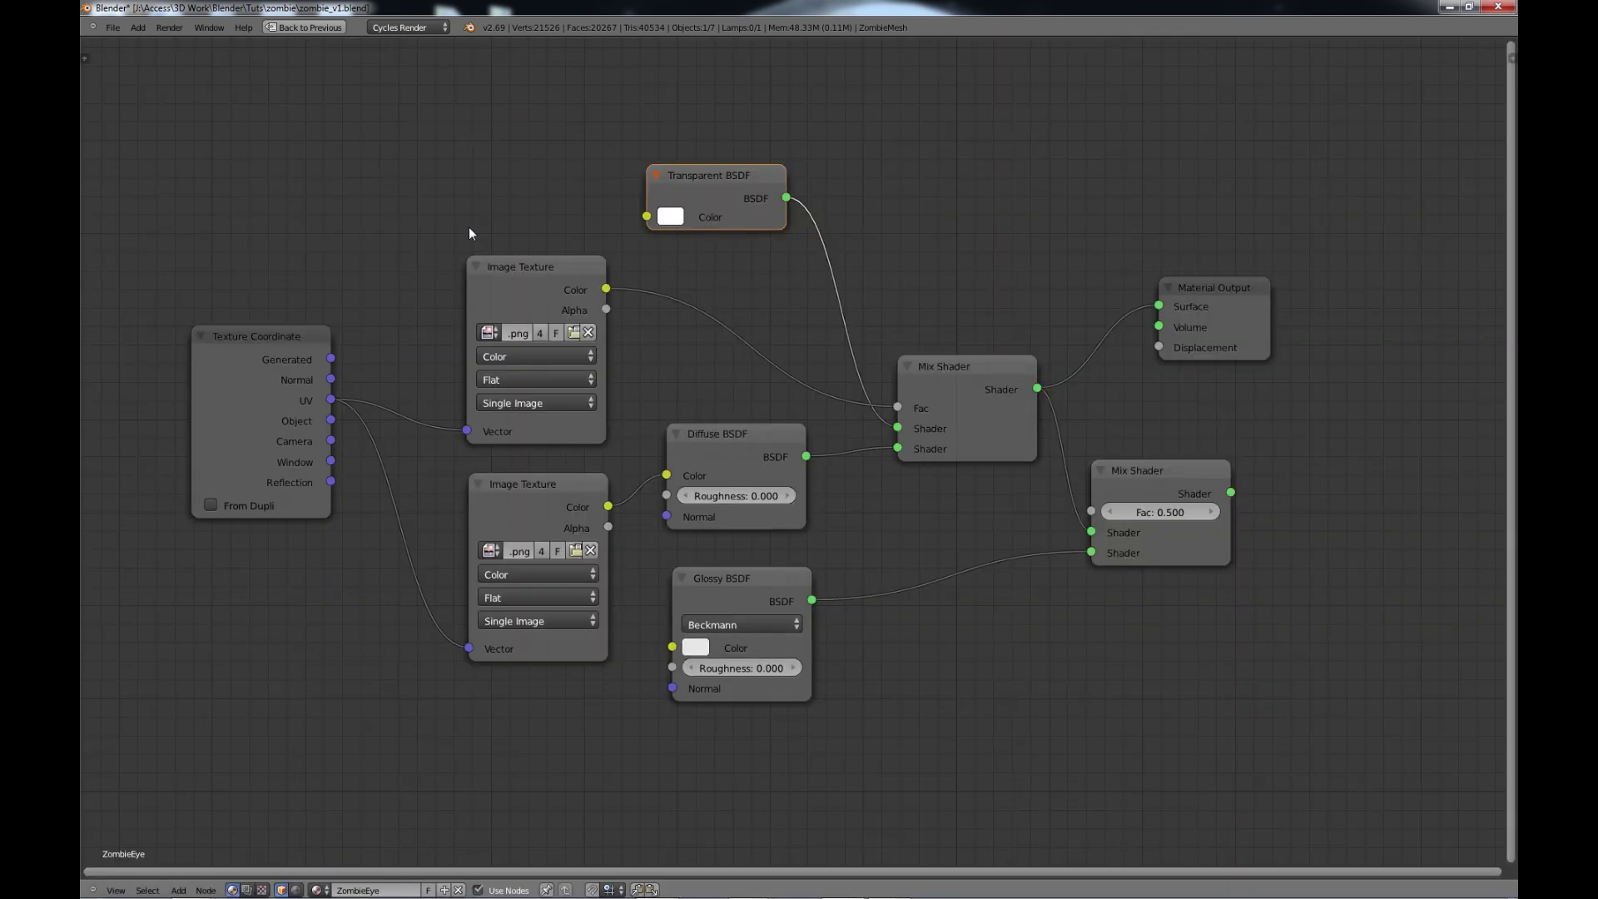
key("ctrl+Up")
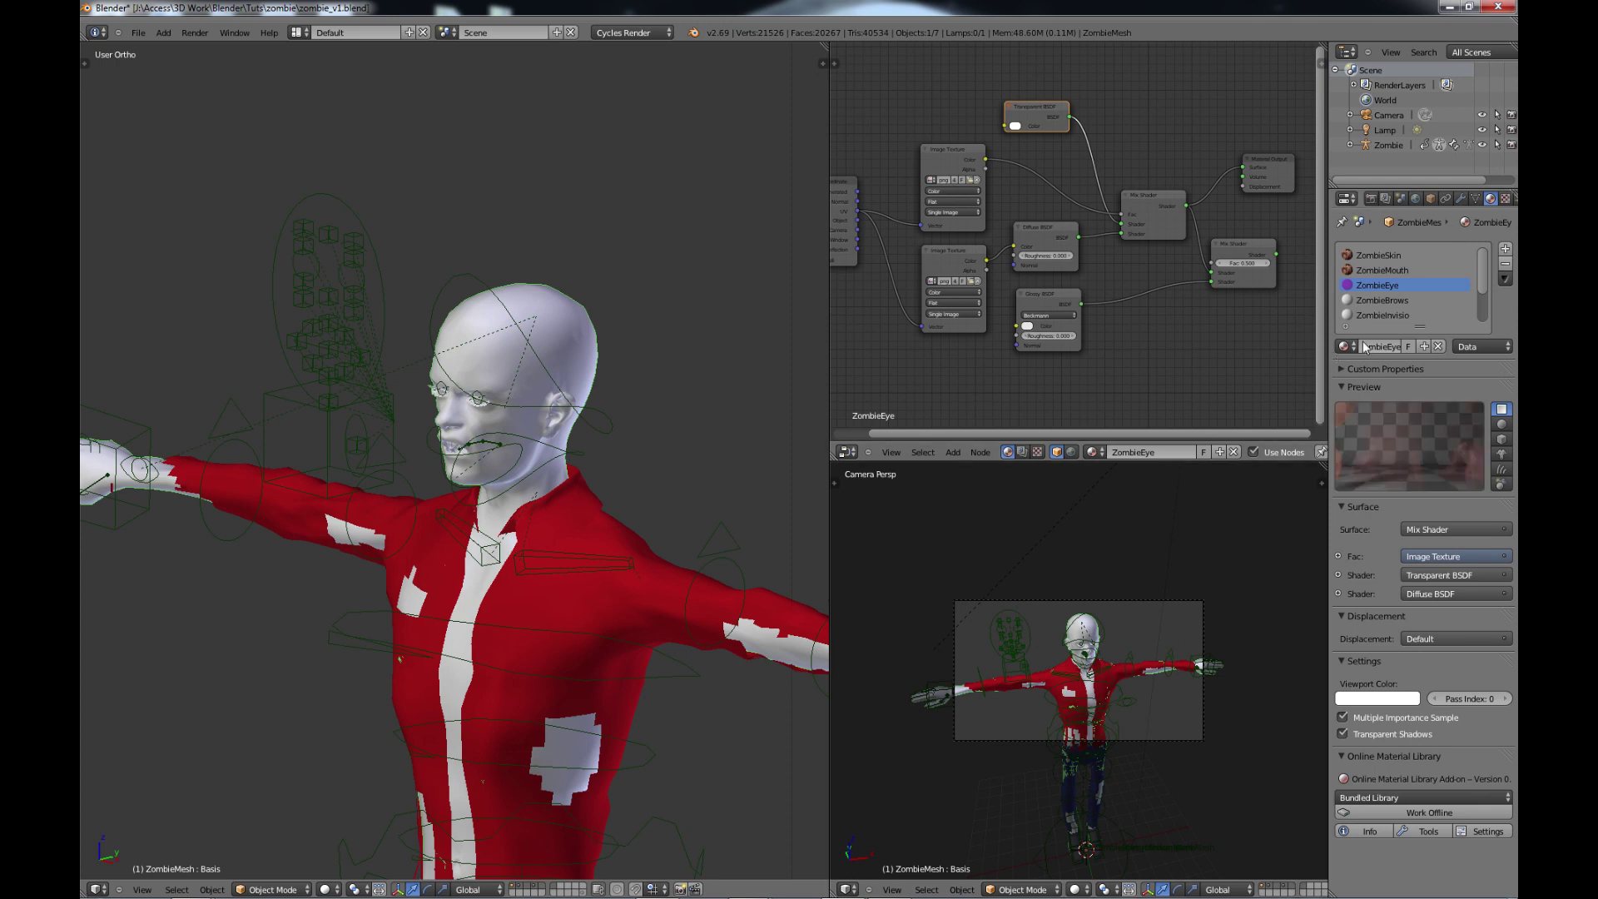
Save over zombie_v1.blend, enable nodes for the ZombieBrows material and delete its default nodes.
left_click(1382, 301)
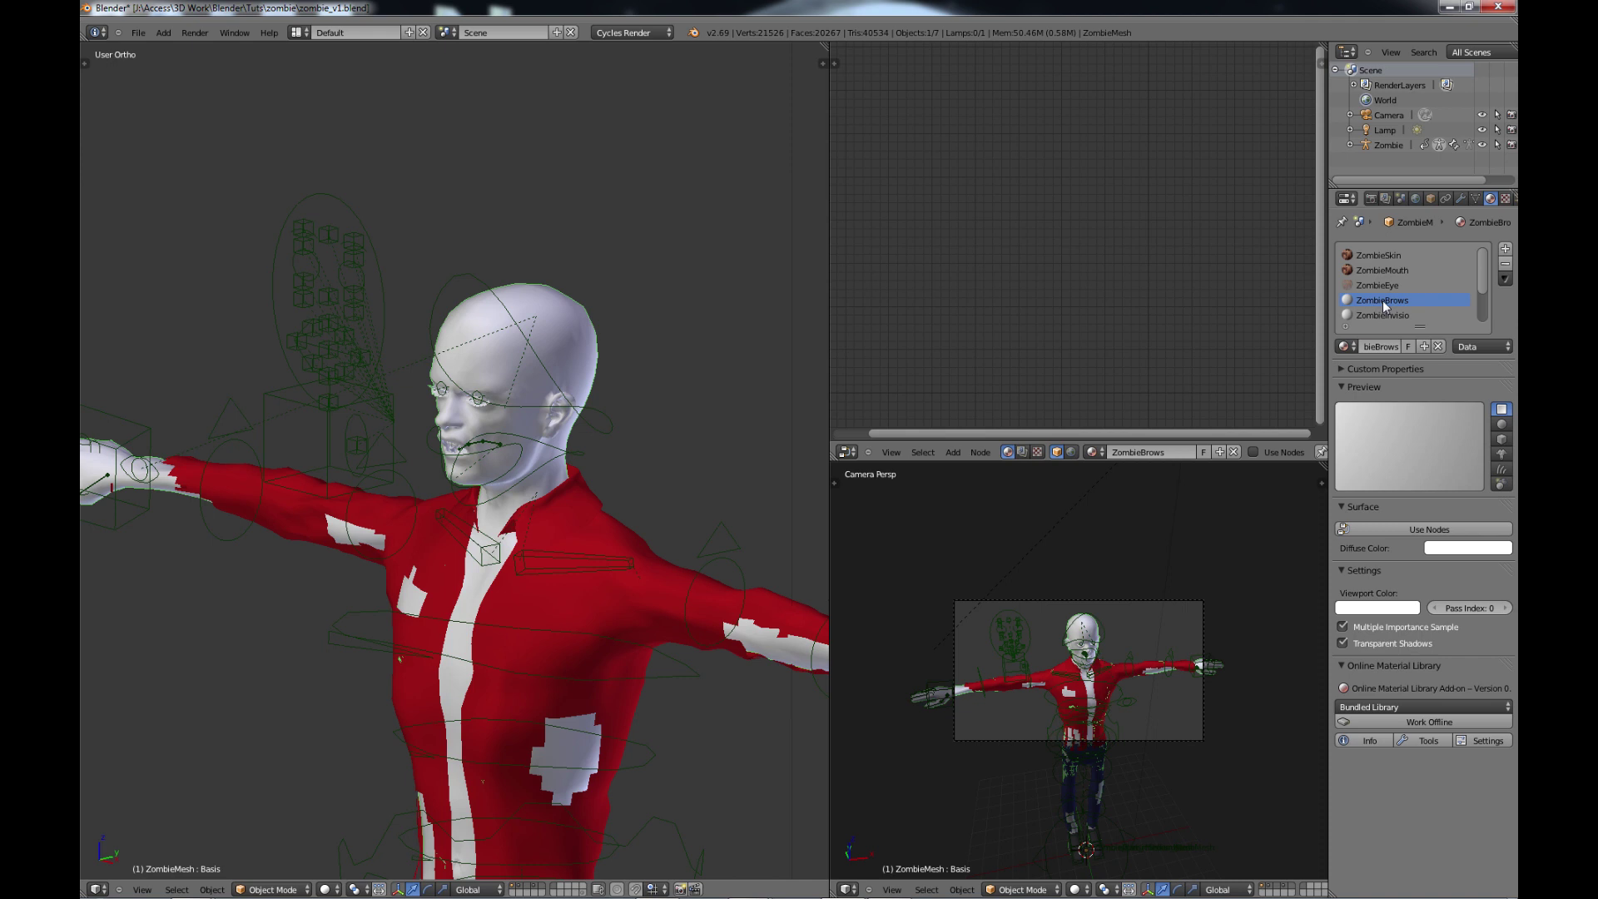
key("ctrl+s")
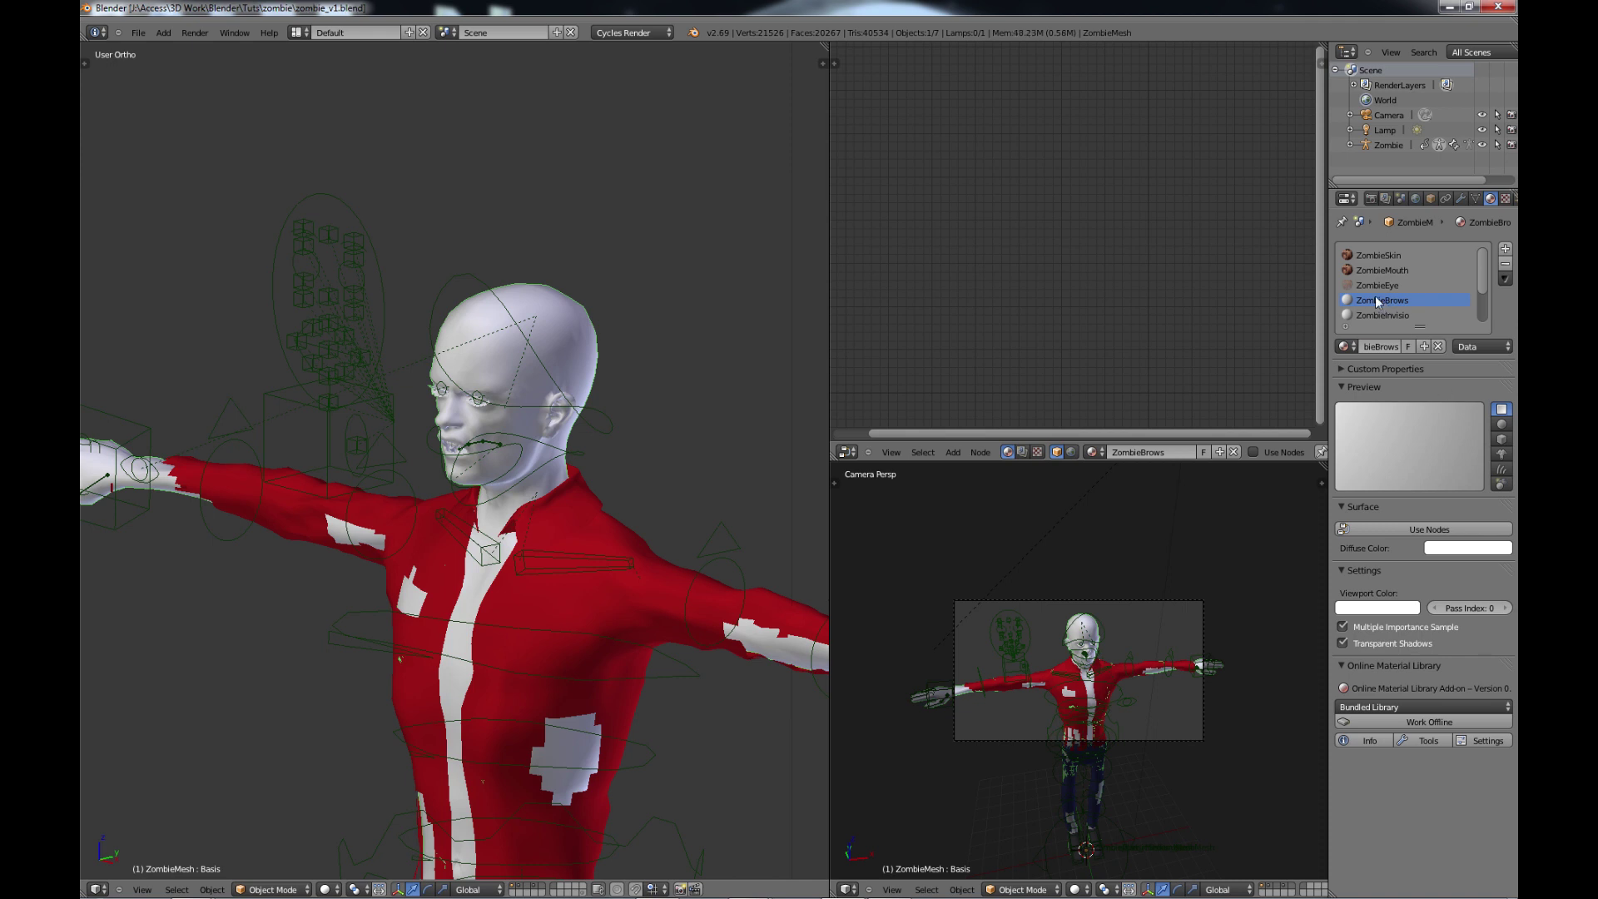
left_click(1426, 529)
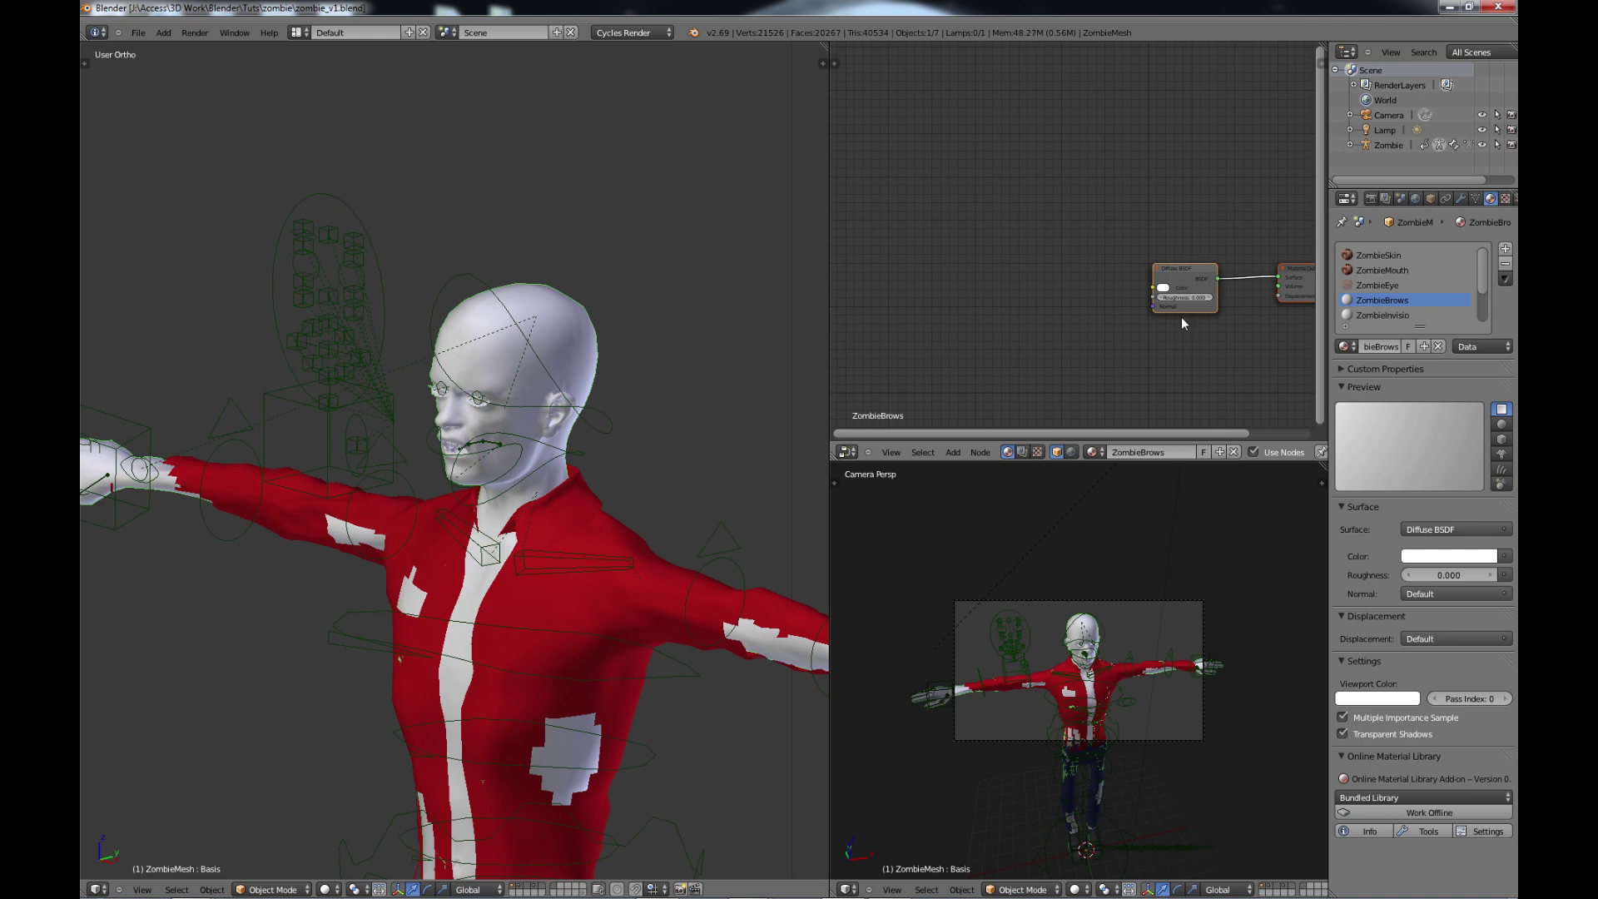
key("x")
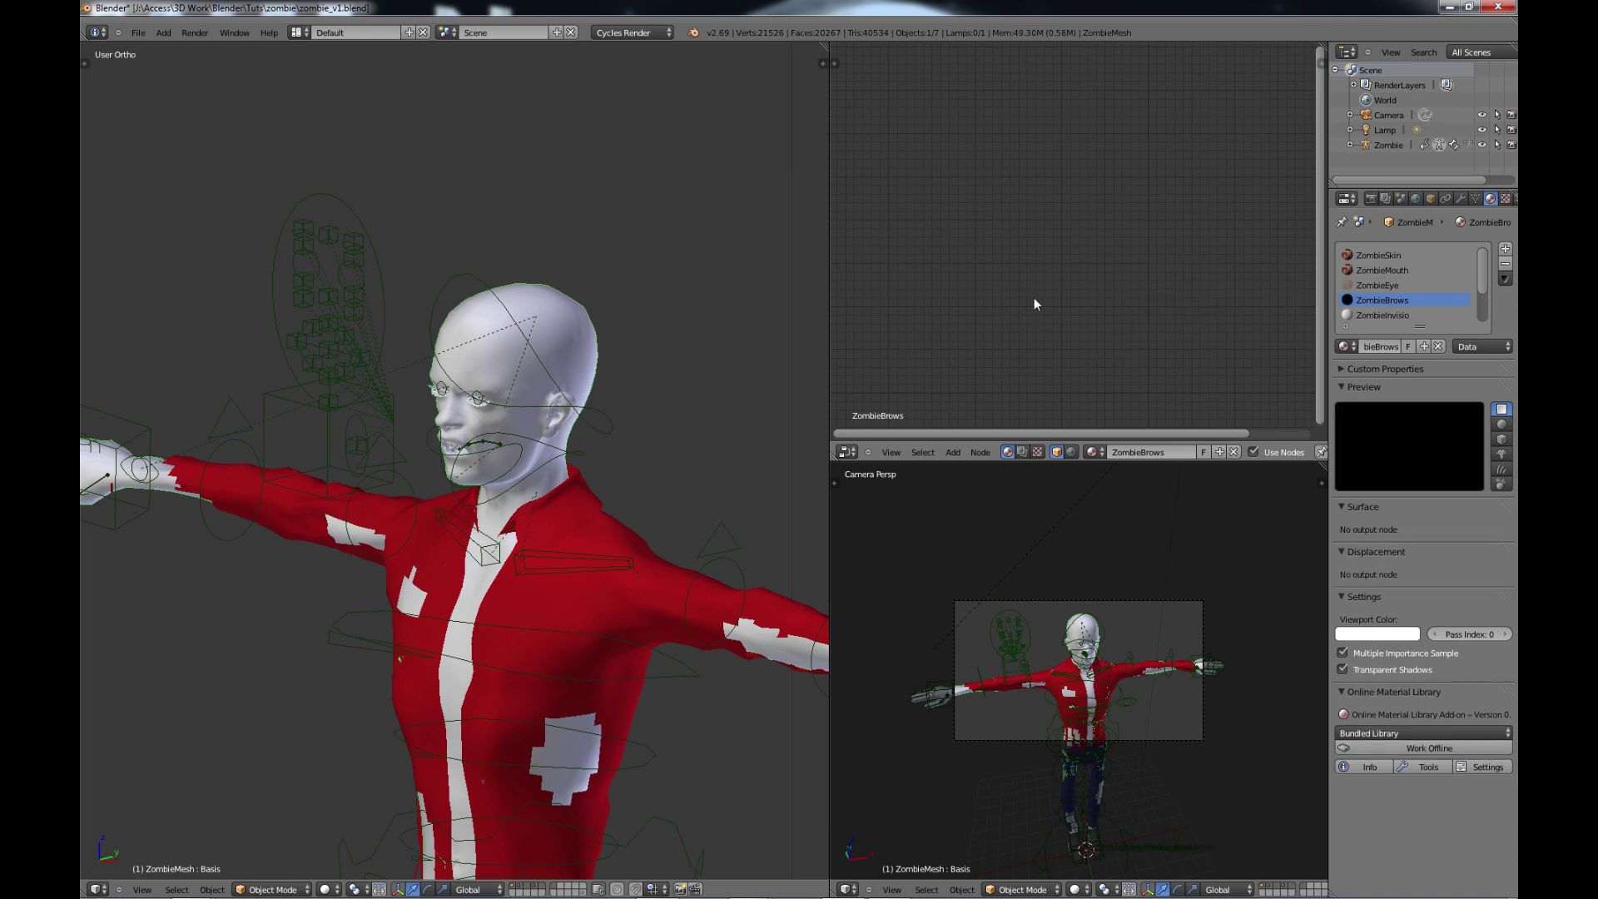
Paste the copied Transparent and Diffuse BSDF mix setup into the ZombieBrows material.
key("ctrl+v")
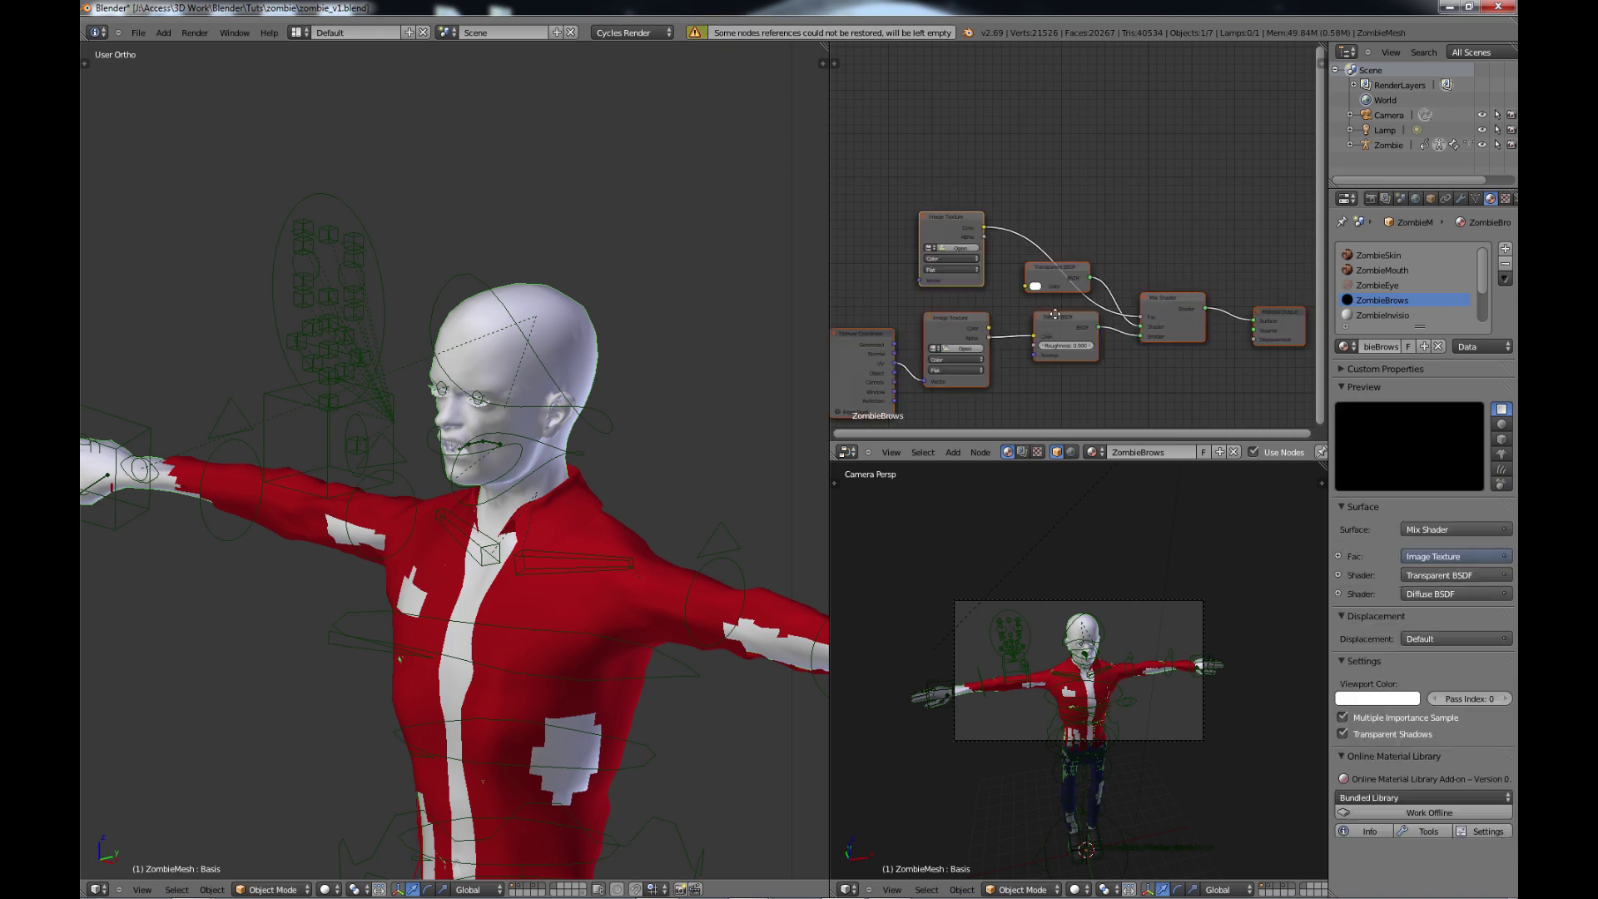
middle_click_drag(1067, 263, 1075, 235)
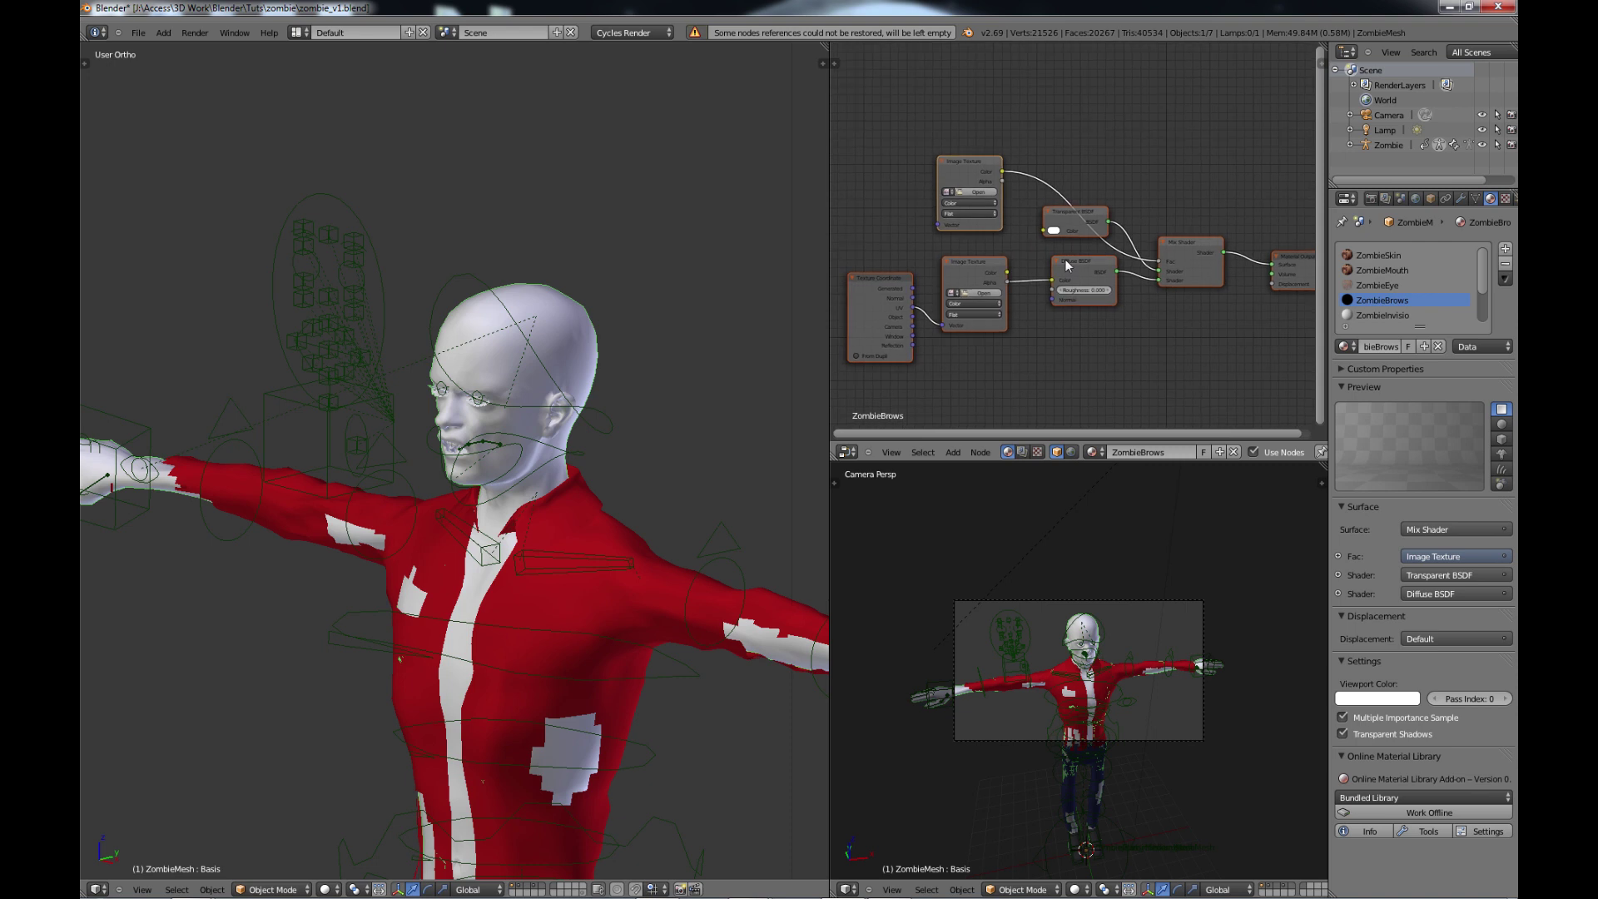
key("ctrl+Up")
middle_click_drag(1009, 524, 923, 416)
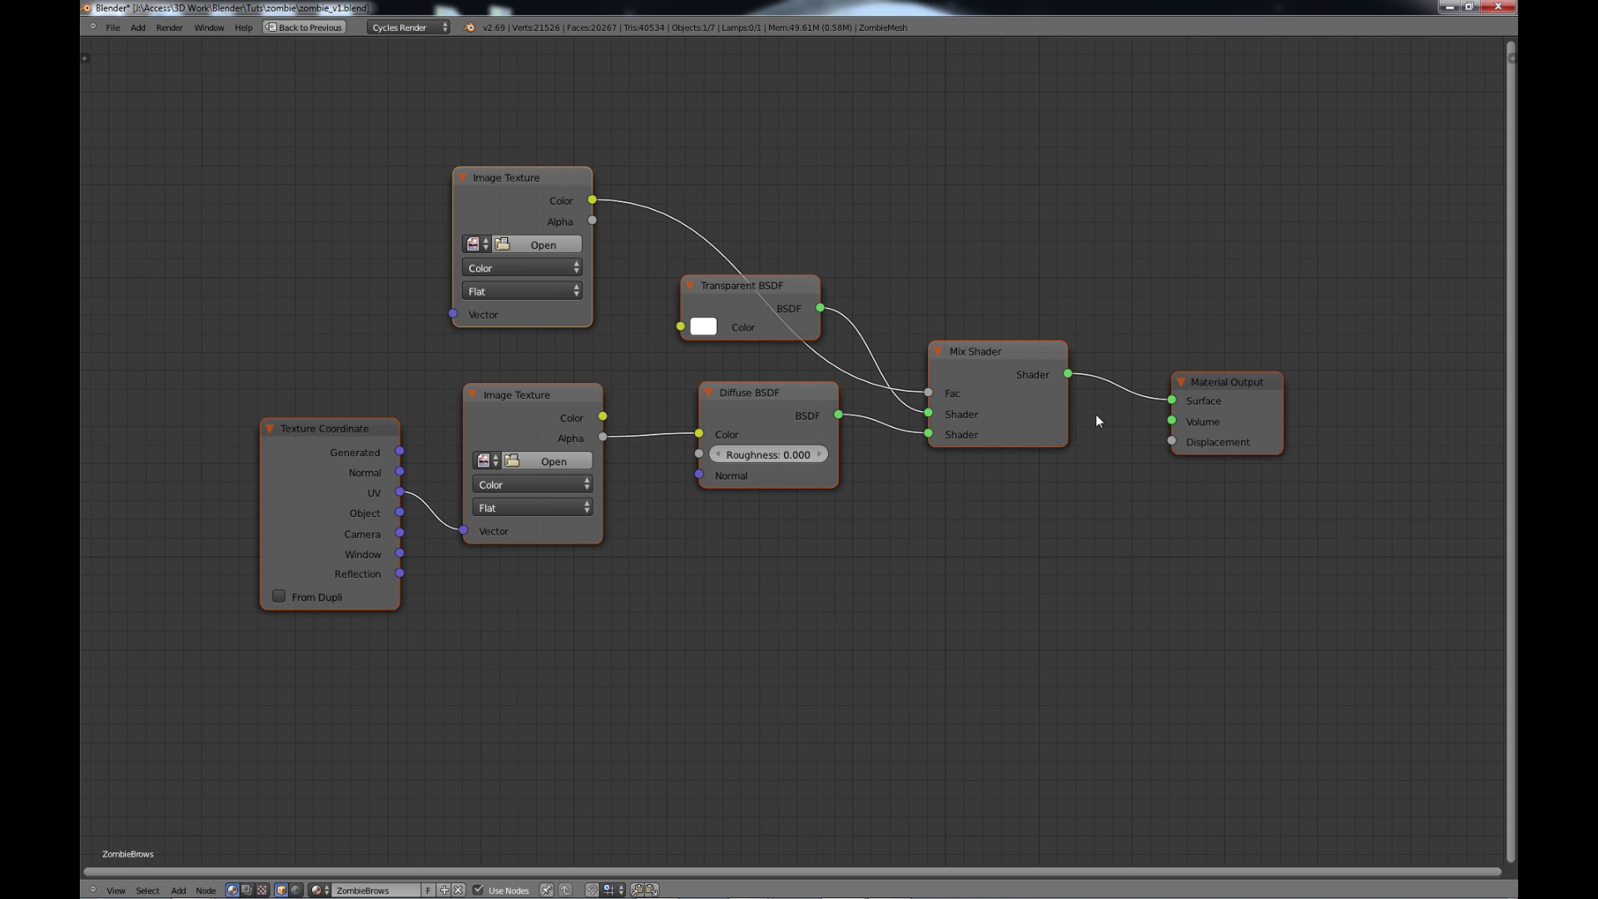
Load caucasian-male-young.png from the textures folder into both of ZombieBrows' Image Texture nodes and save the file.
left_click(538, 244)
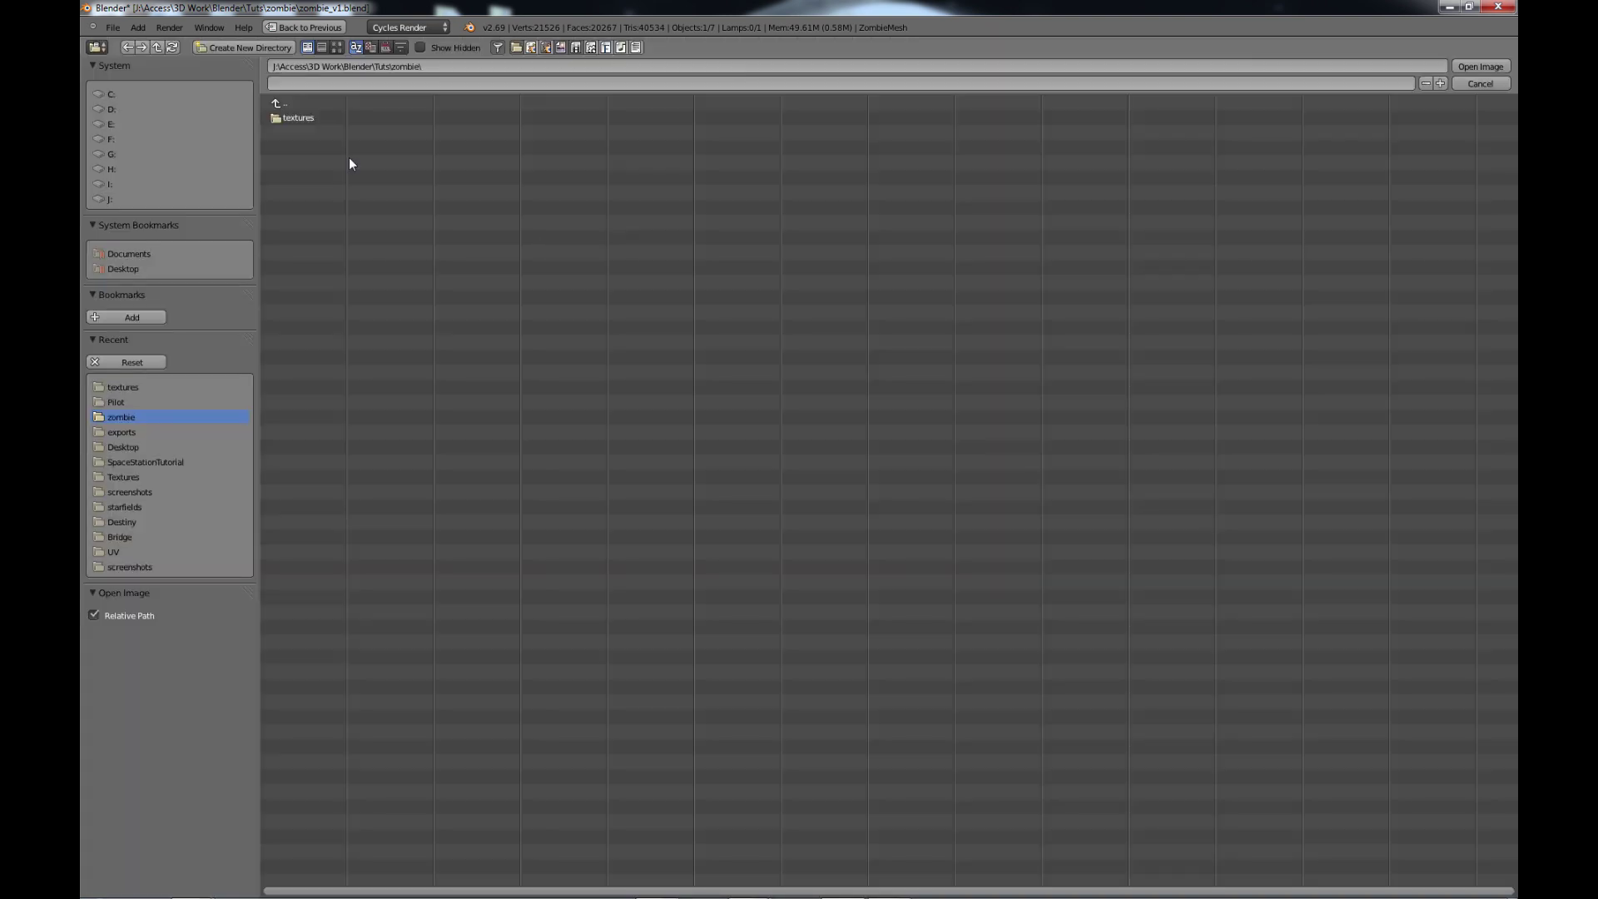
left_click(298, 117)
double_click(312, 122)
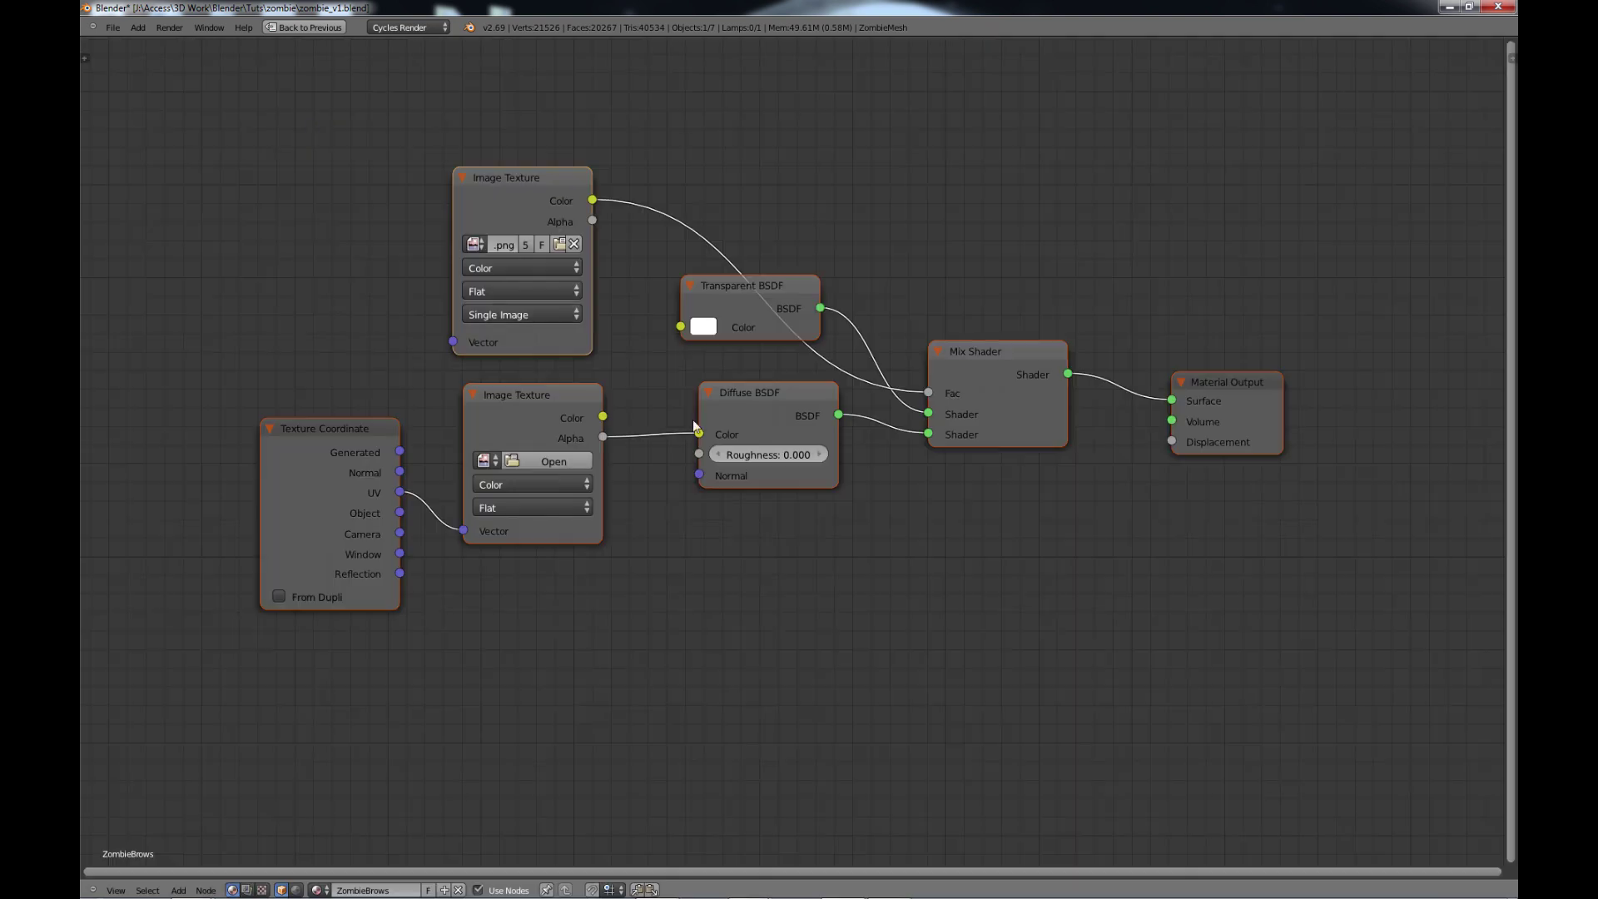
left_click(556, 461)
left_click(298, 117)
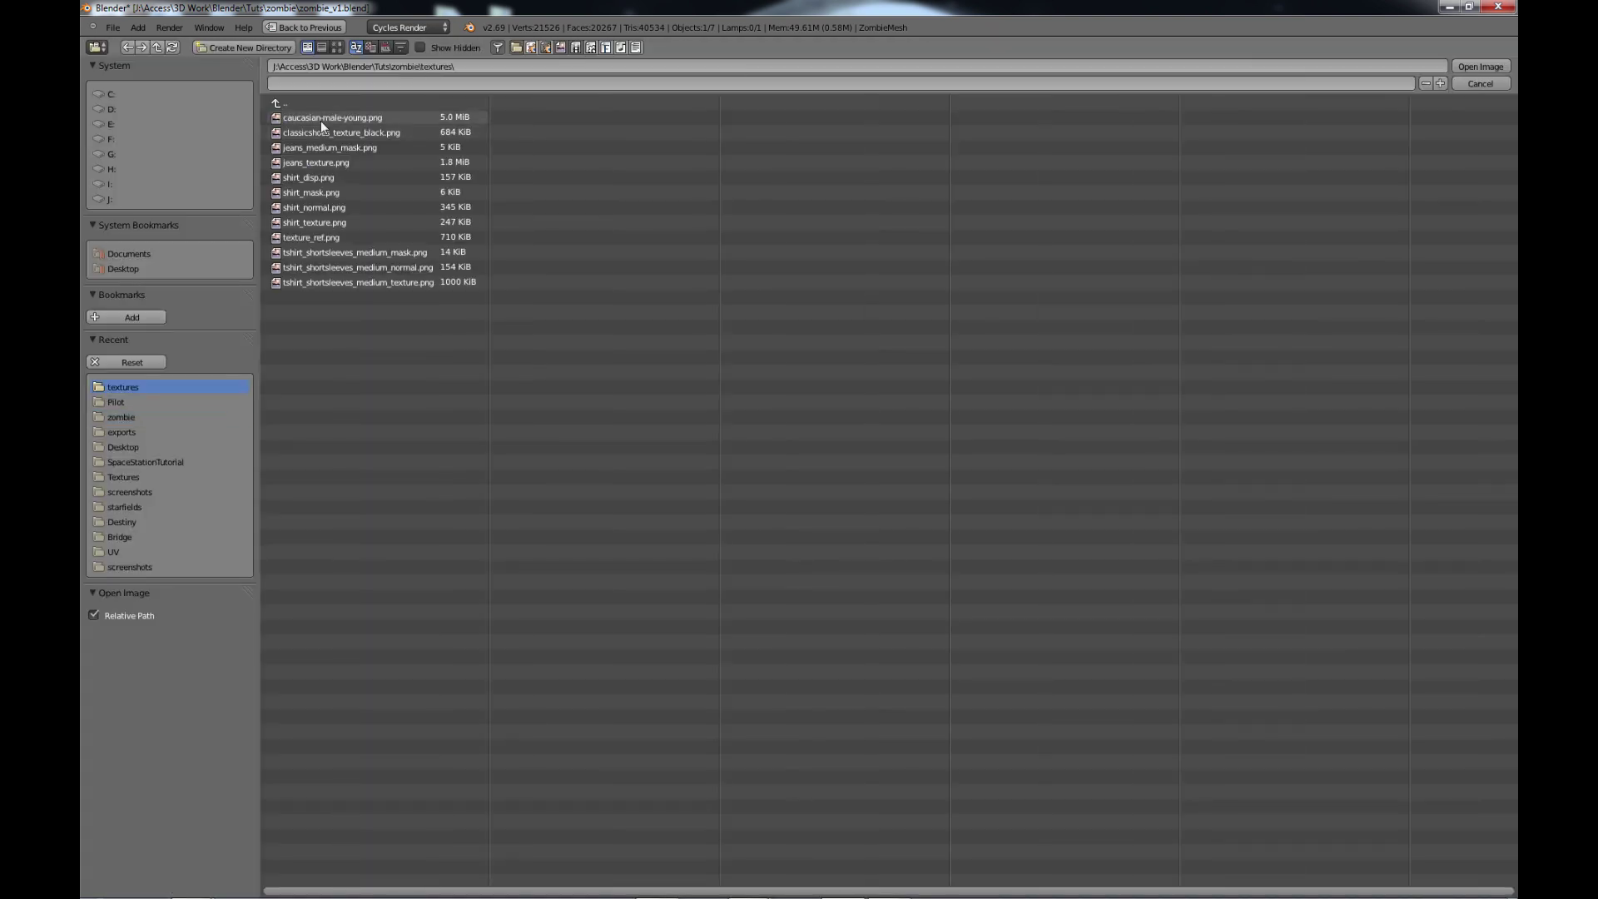
double_click(321, 121)
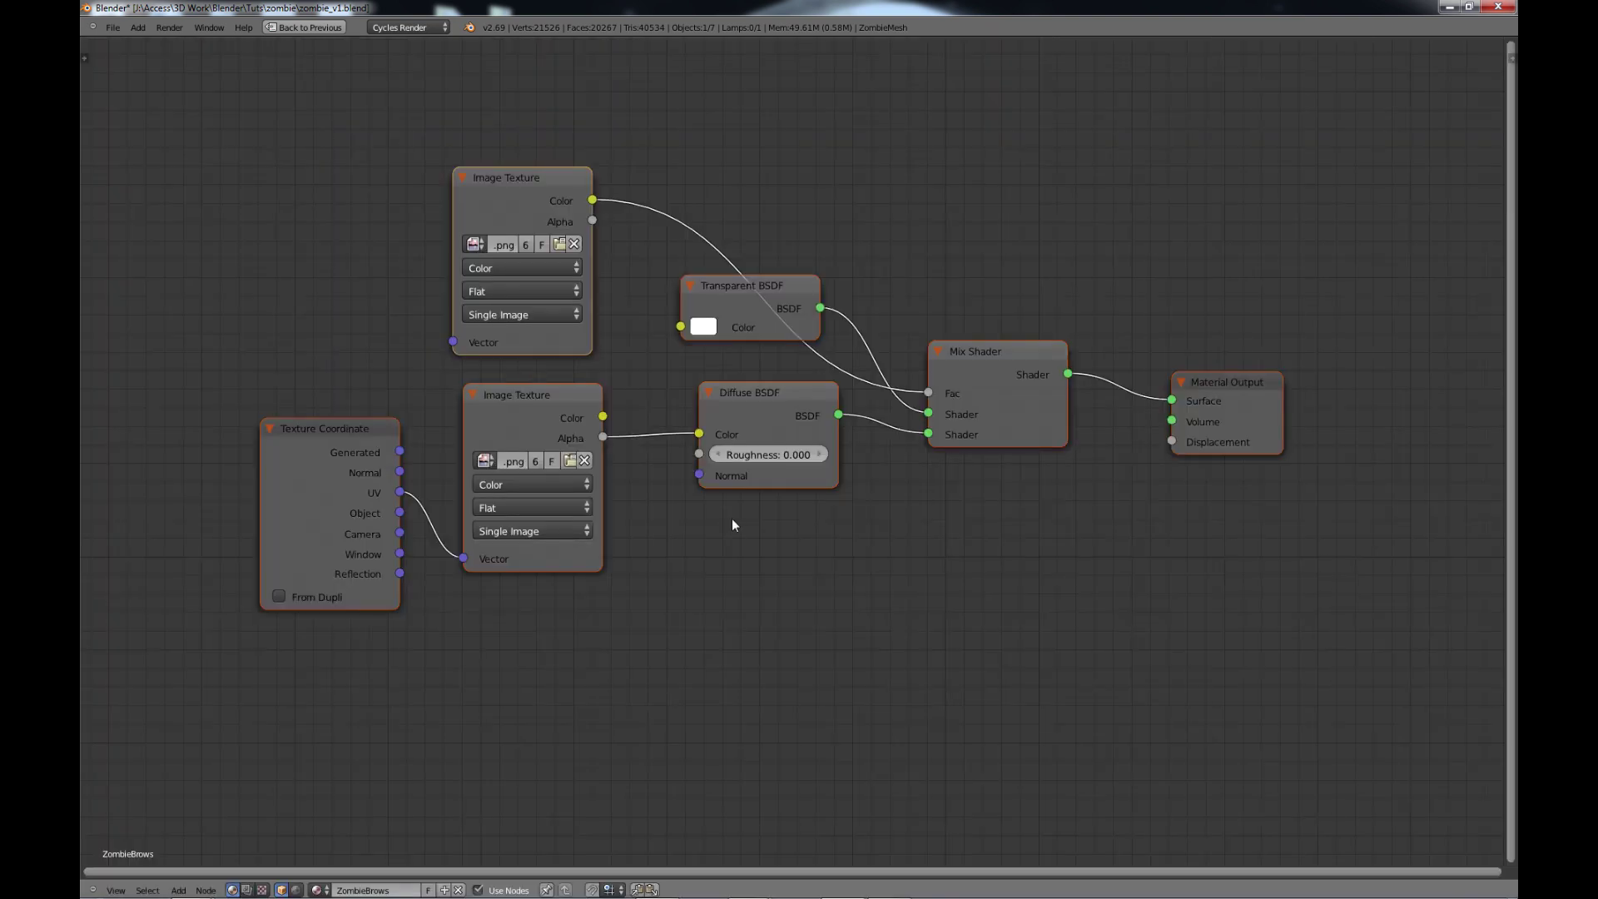
key("ctrl+s")
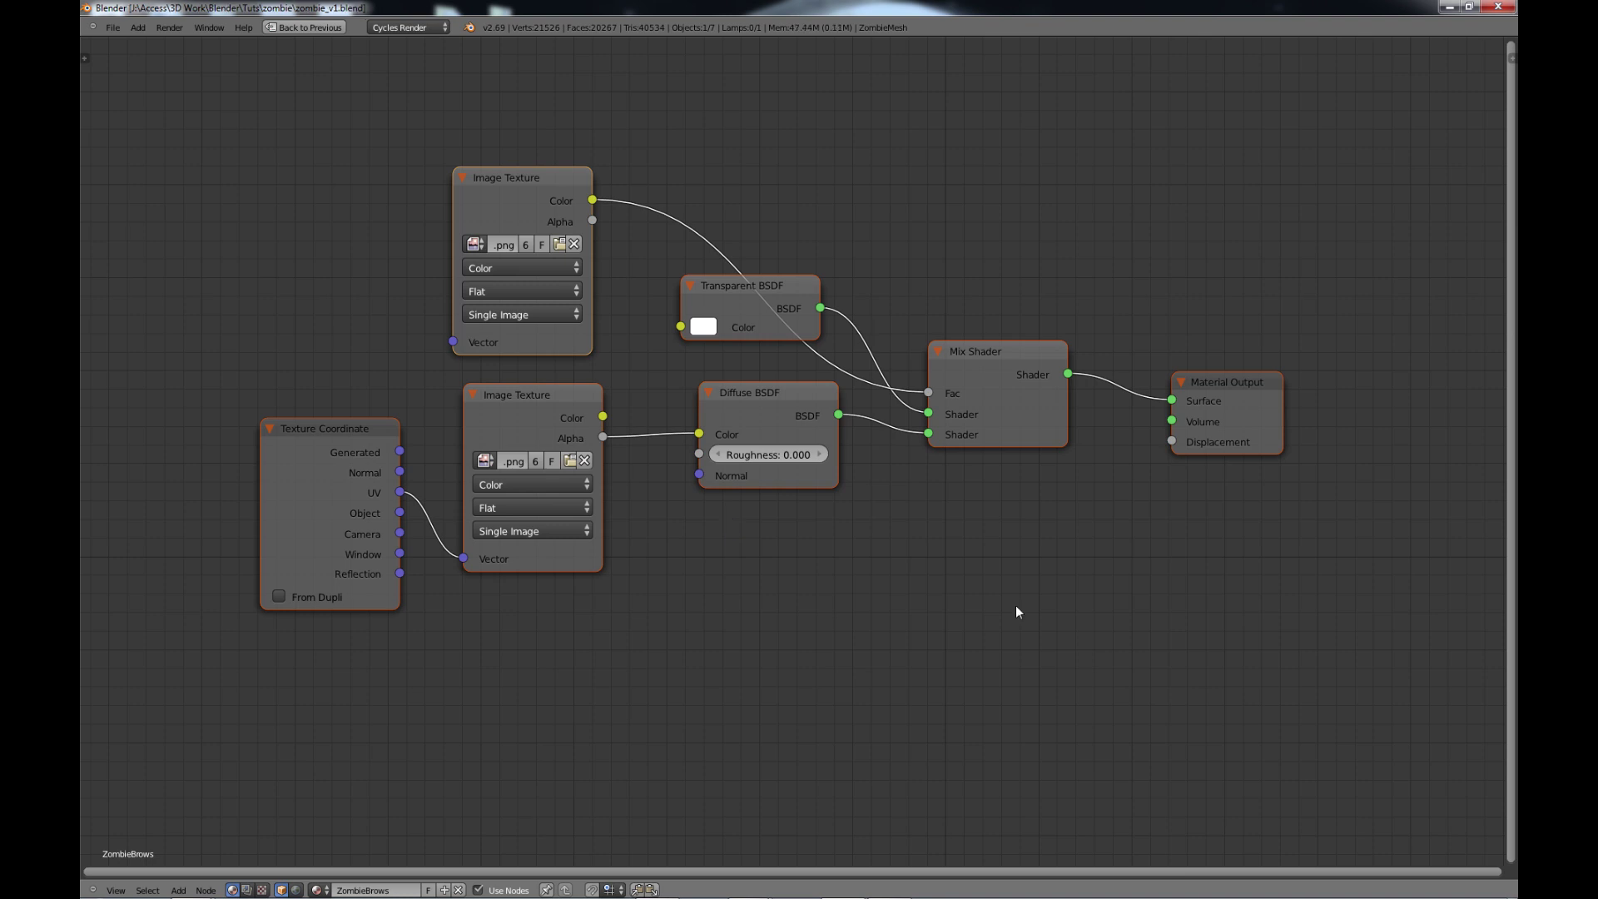
key("ctrl+Up")
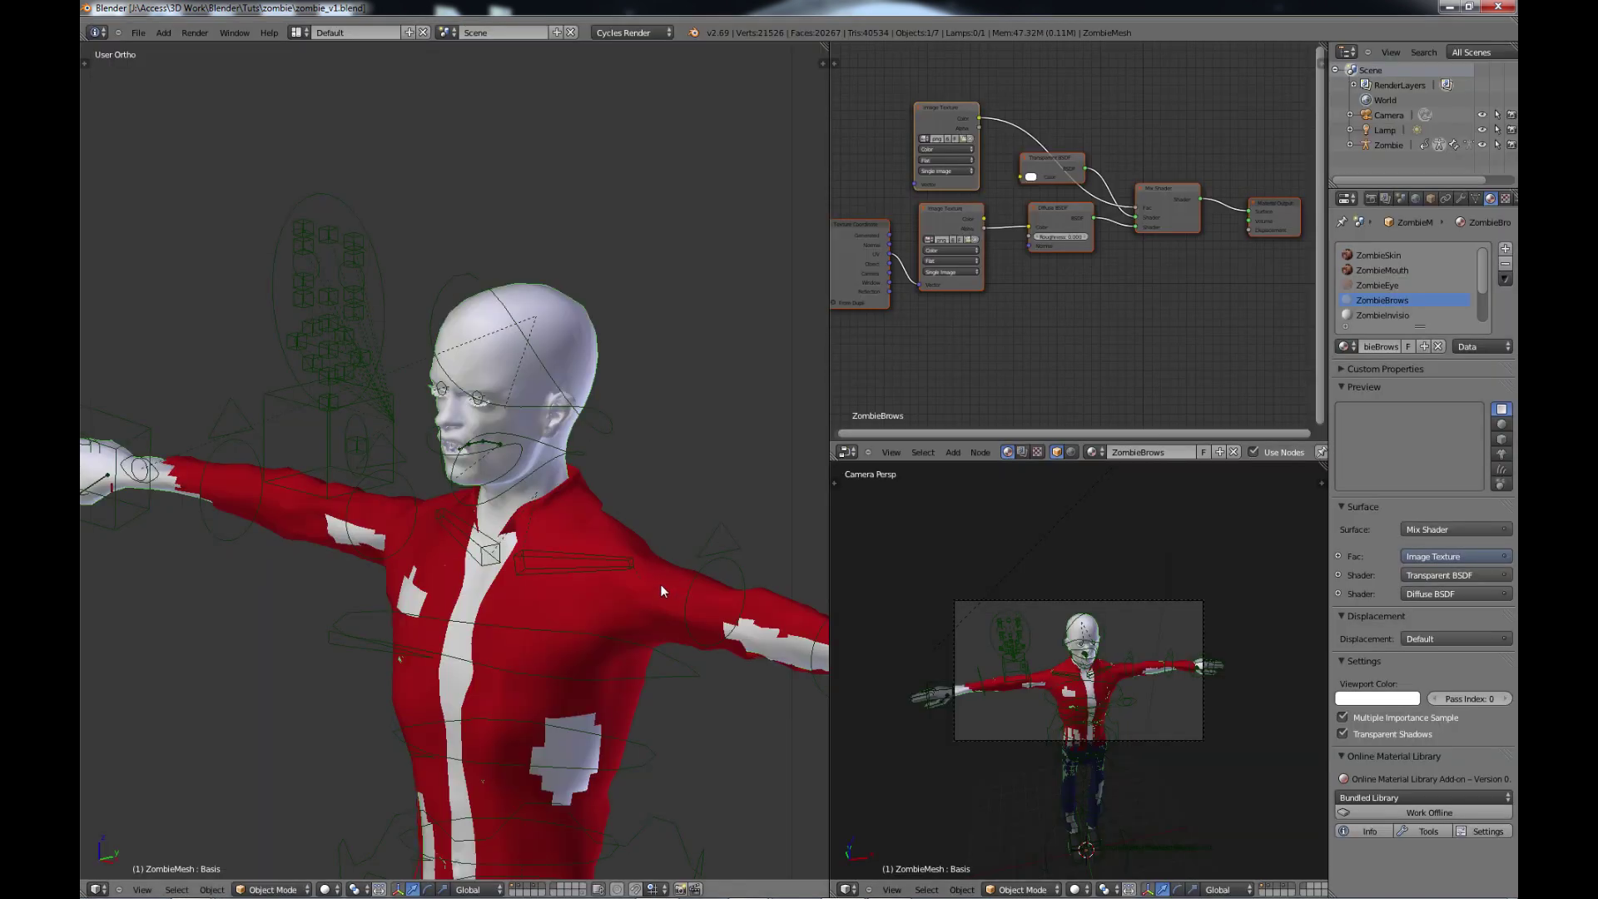
Select the ZombieSkin material and render the zombie through the camera to check its textures.
middle_click_drag(659, 582, 674, 574)
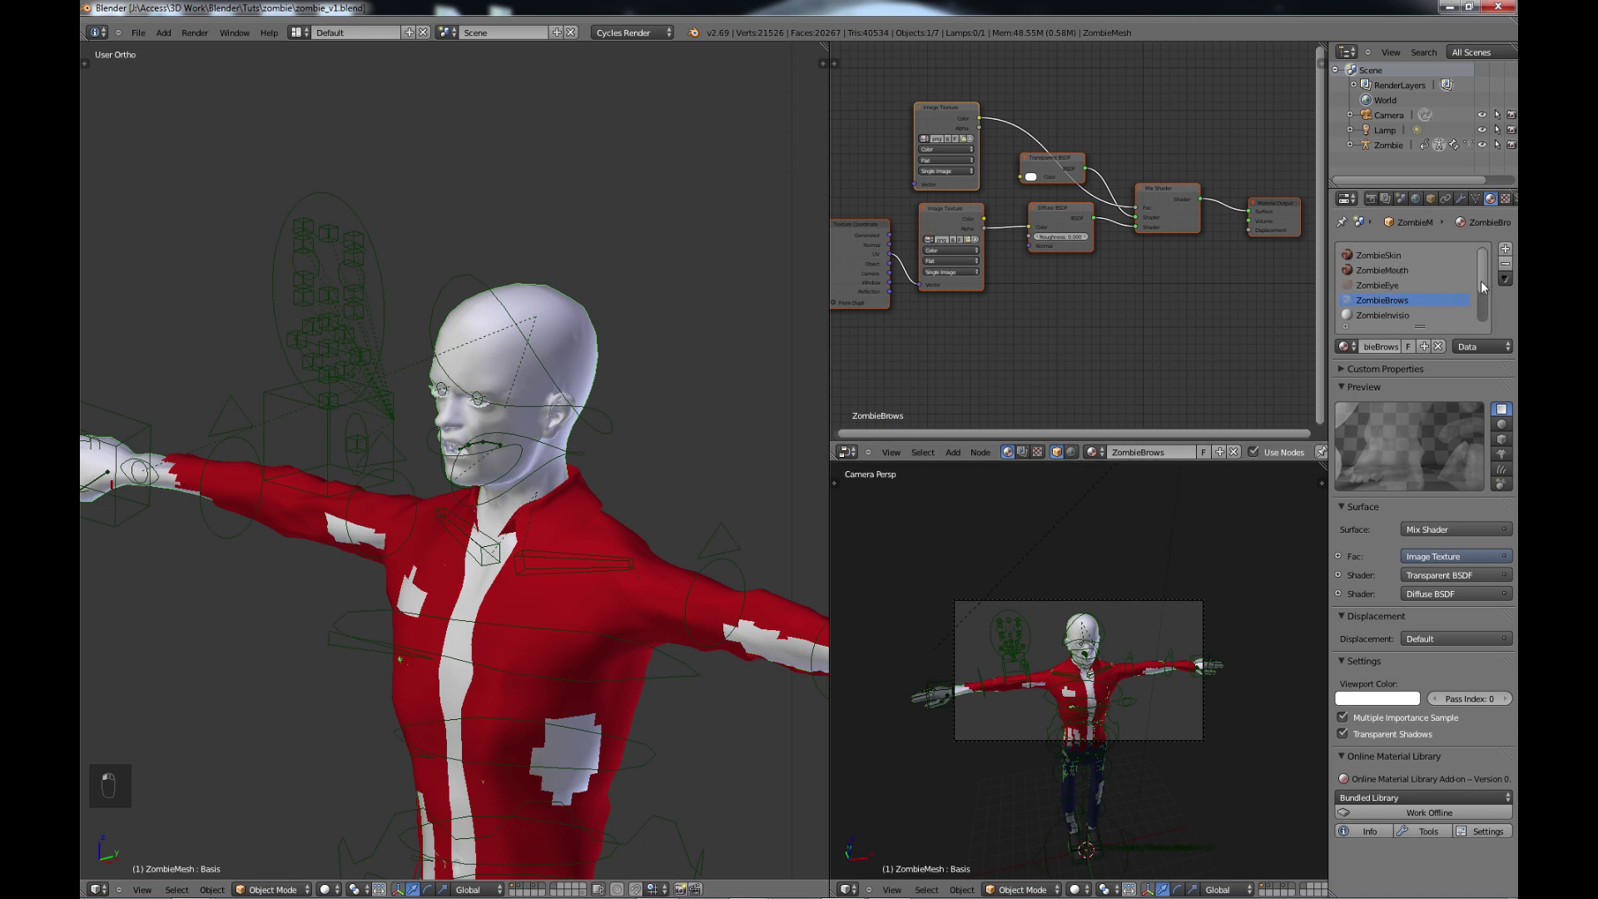
left_click(1385, 314)
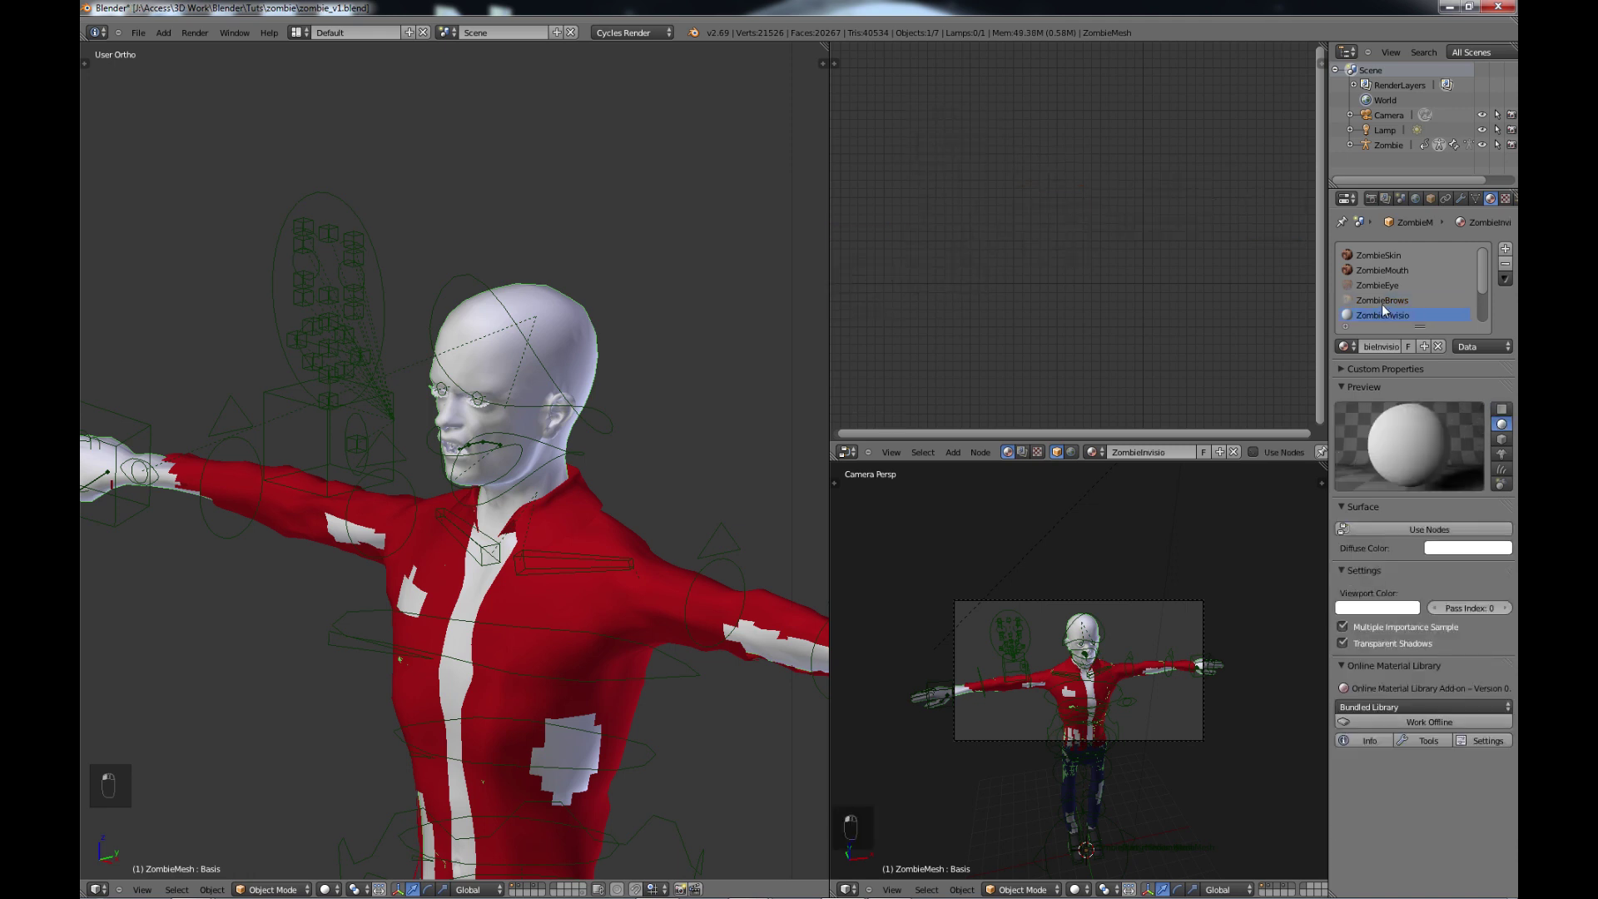
left_click(1377, 300)
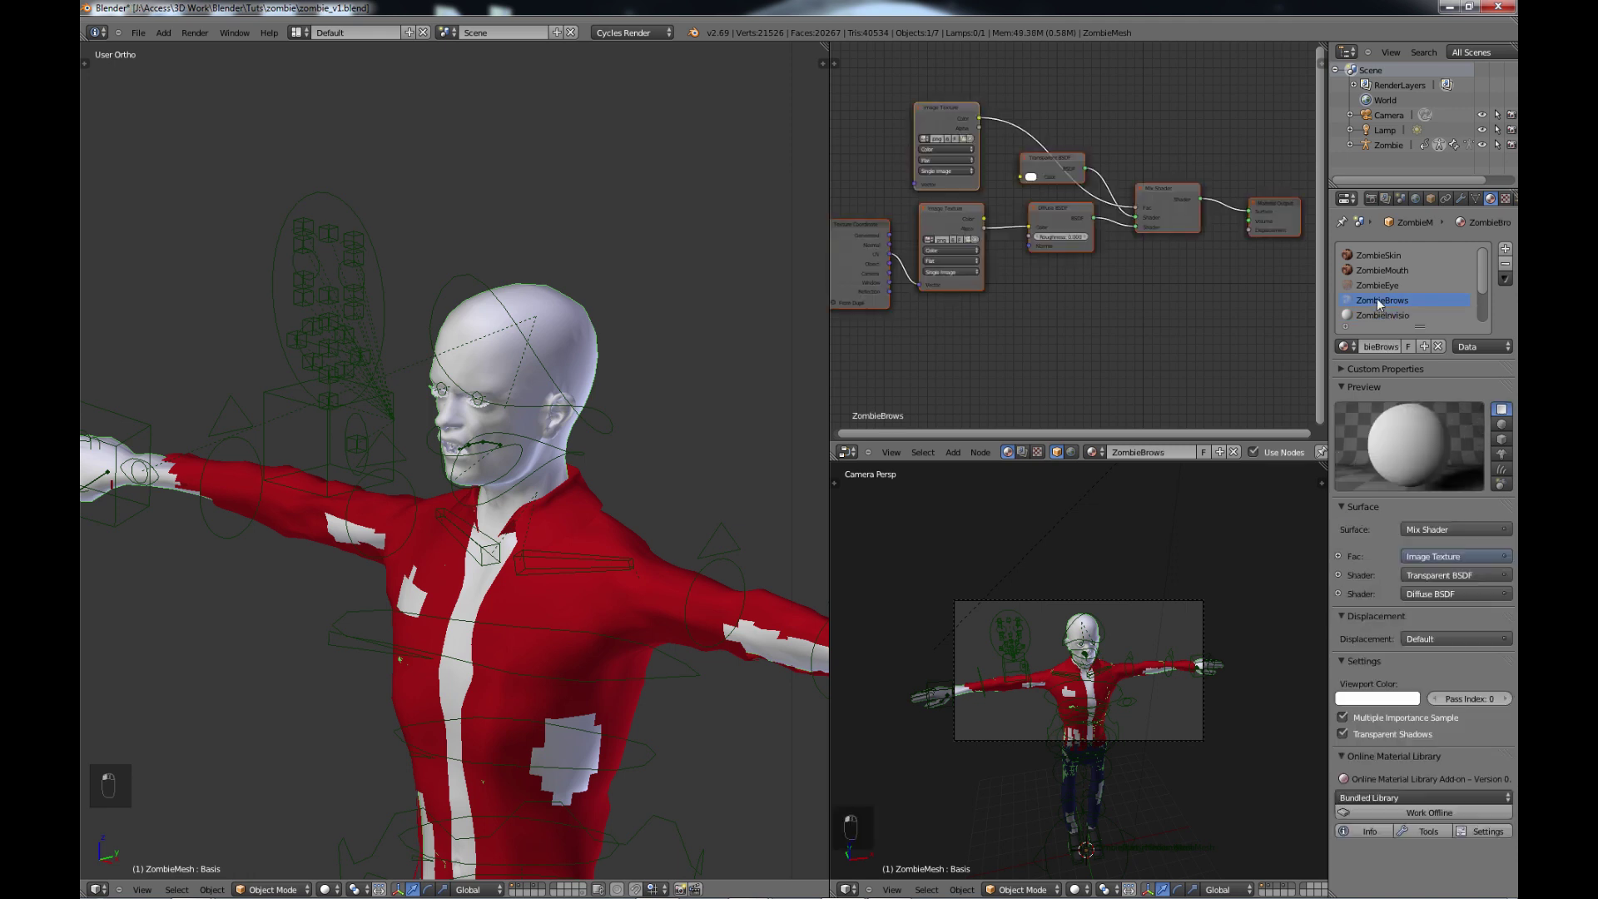
scroll(1480, 272, "up", 3, "ctrl")
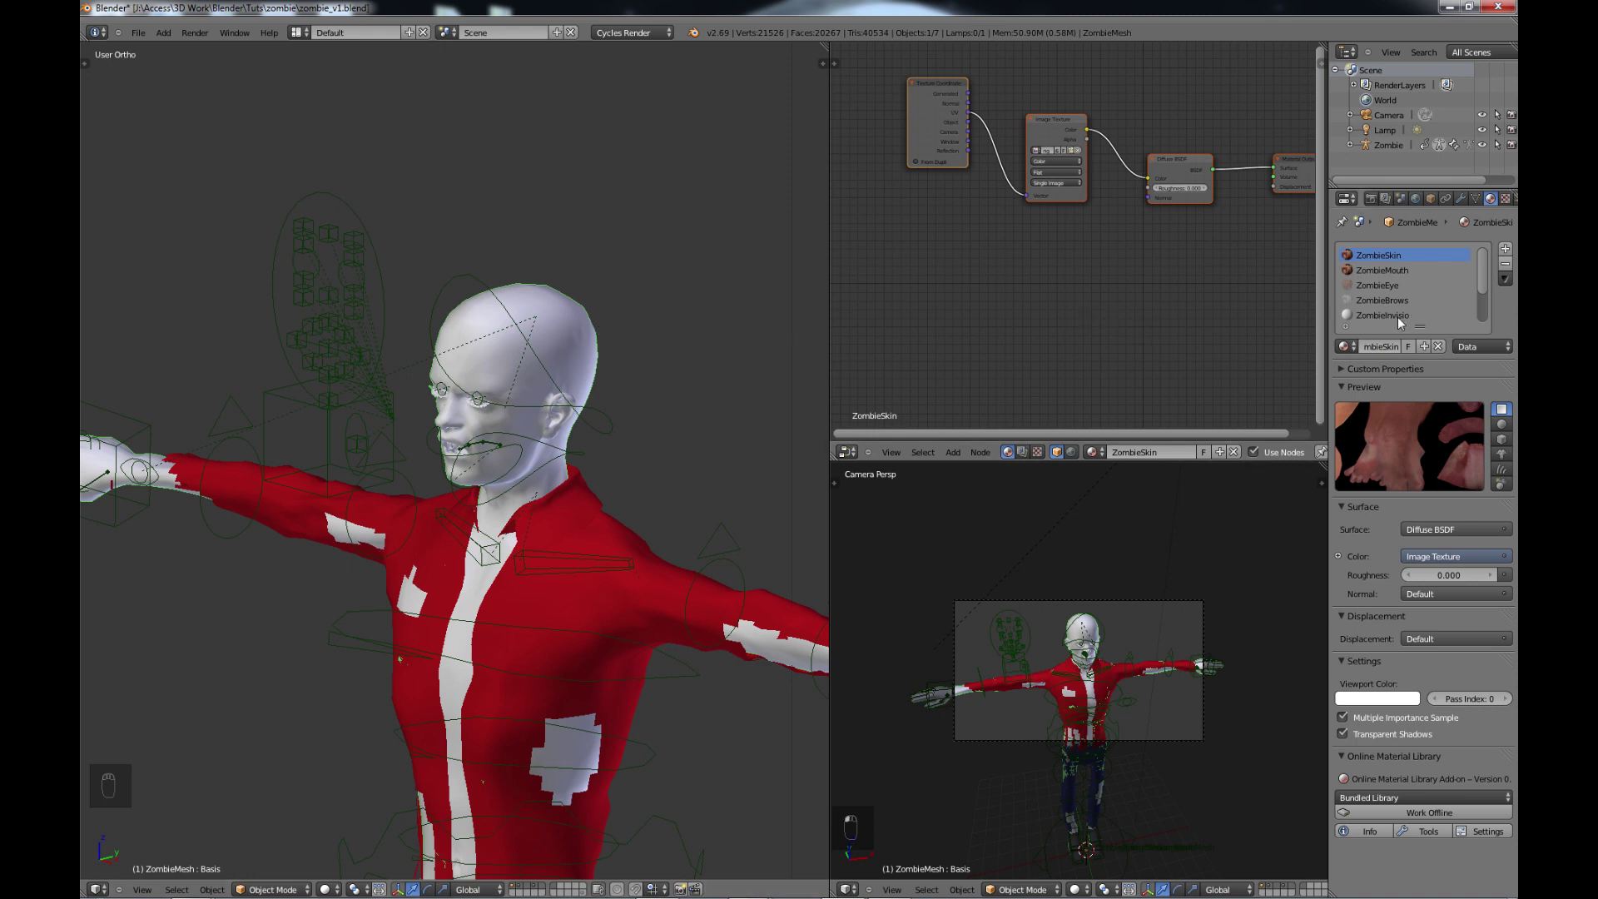
middle_click_drag(406, 411, 471, 413)
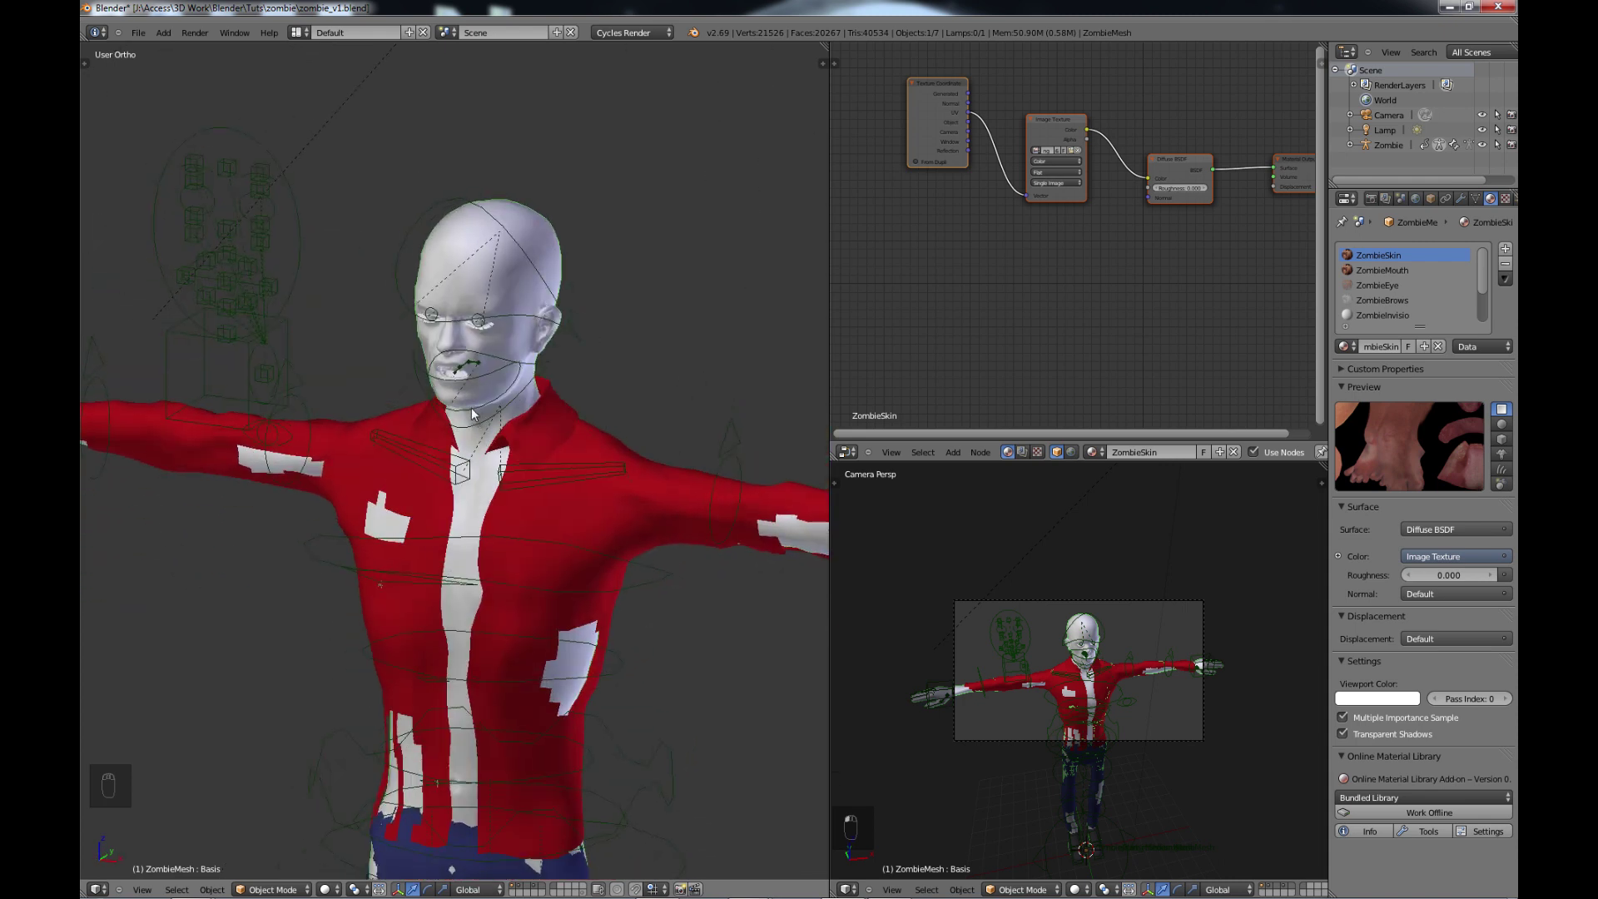
key("F12")
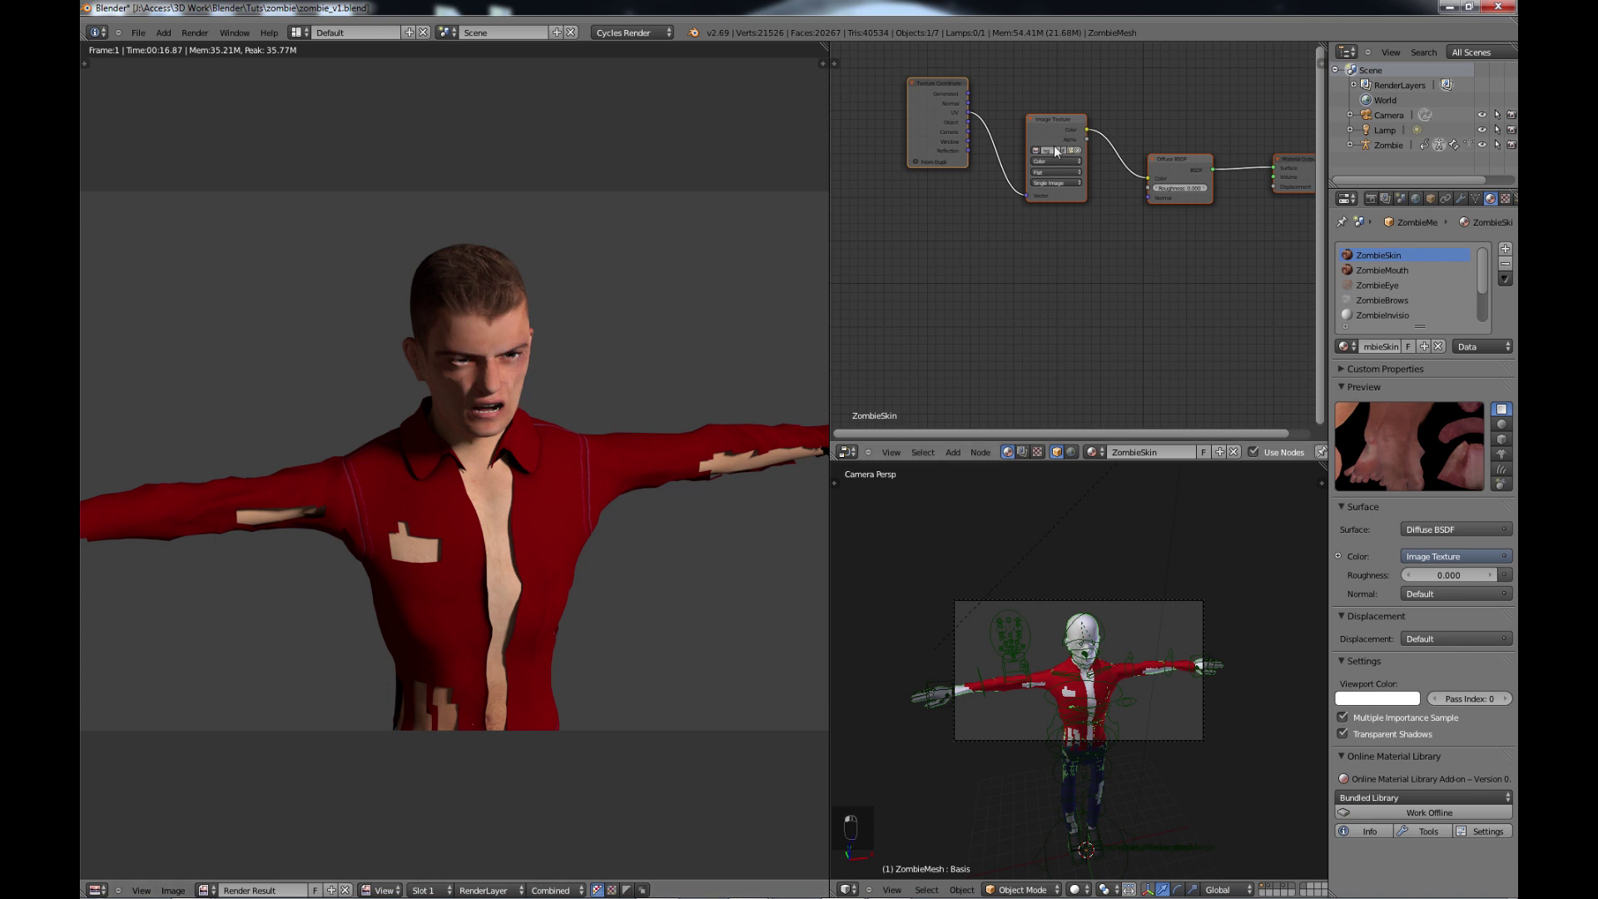
Review the node setups of the ZombieSkin, ZombieEye and ZombieBrows materials.
middle_click_drag(1113, 250, 1050, 250)
scroll(1050, 250, "down", 1)
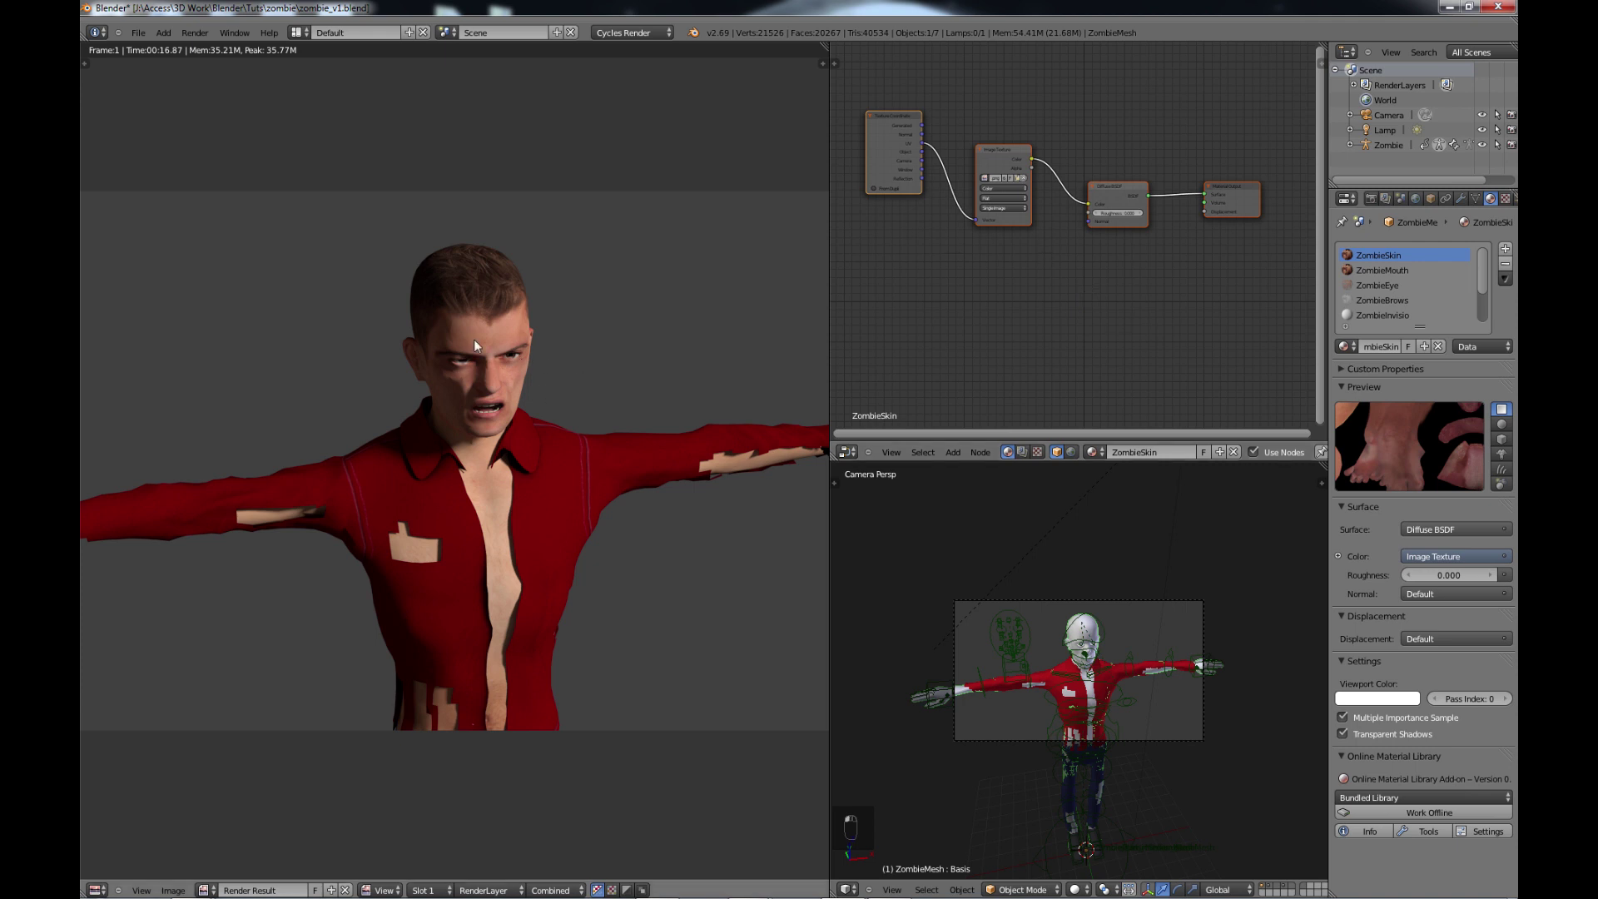
left_click(1387, 285)
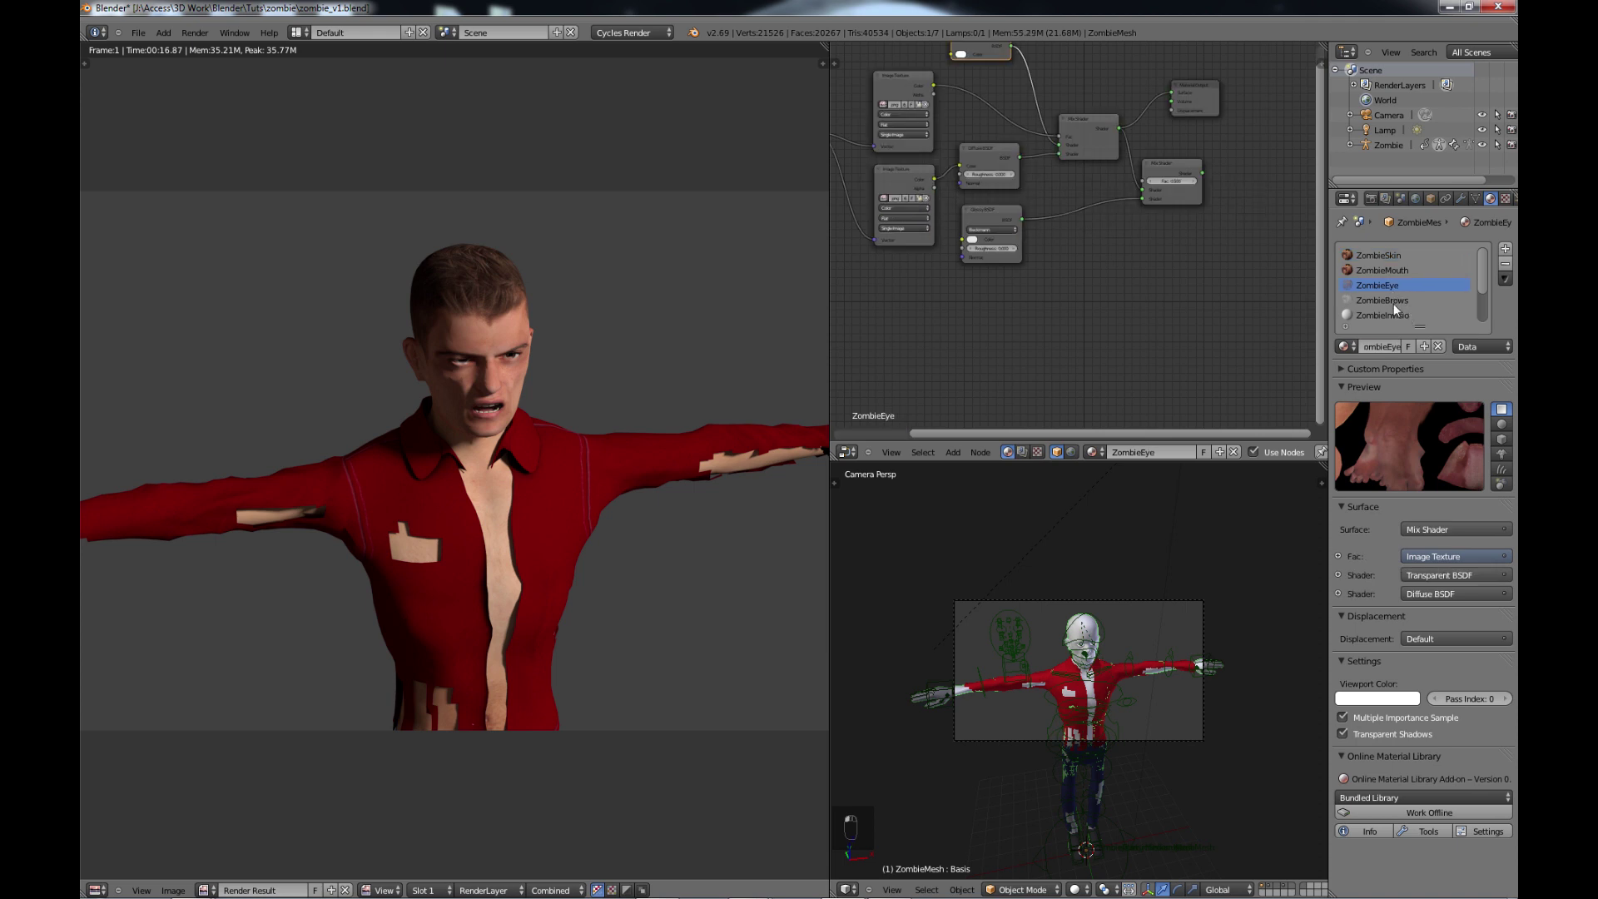
left_click(1392, 301)
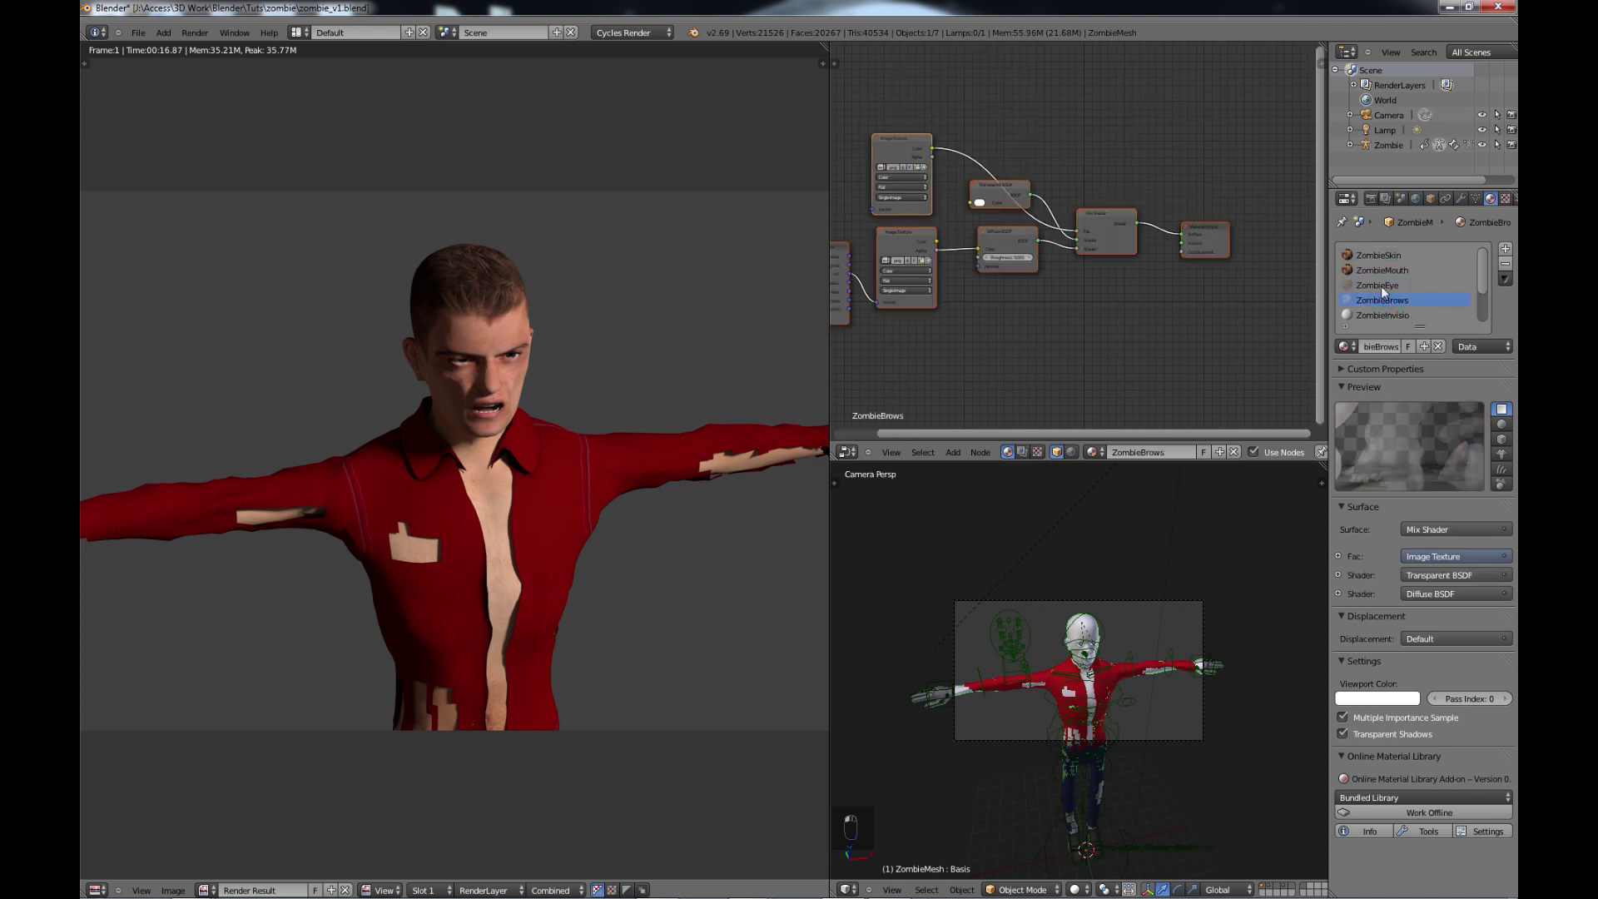
left_click(1381, 286)
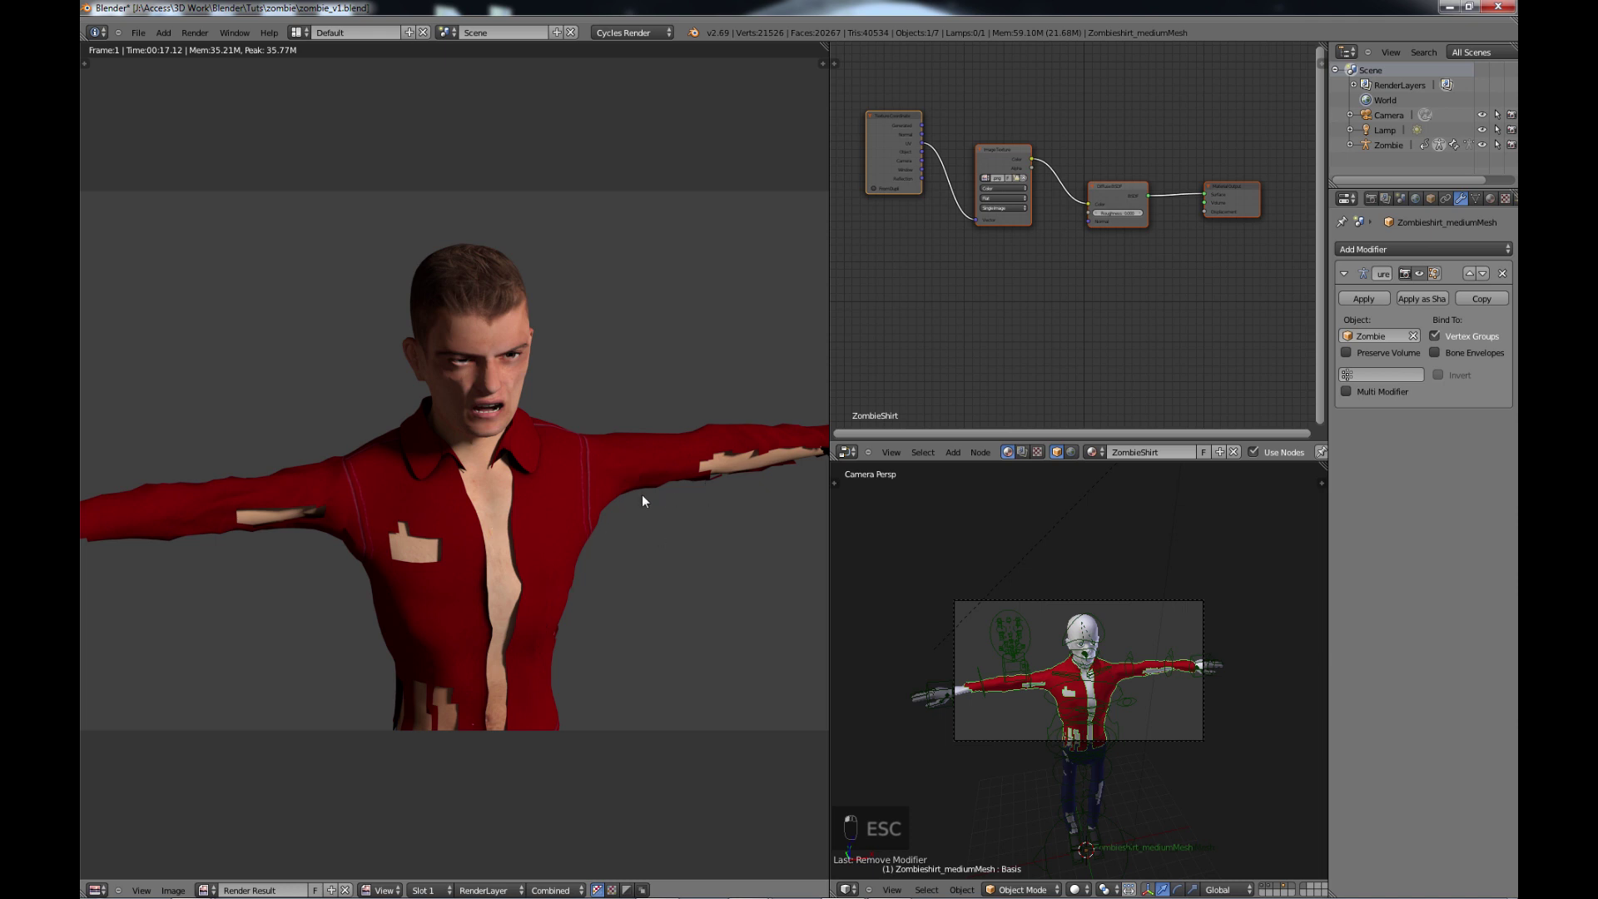
Leave the render view, add a Subdivision Surface modifier to the zombie's shirt mesh and lower its render subdivisions by one level.
key("Escape")
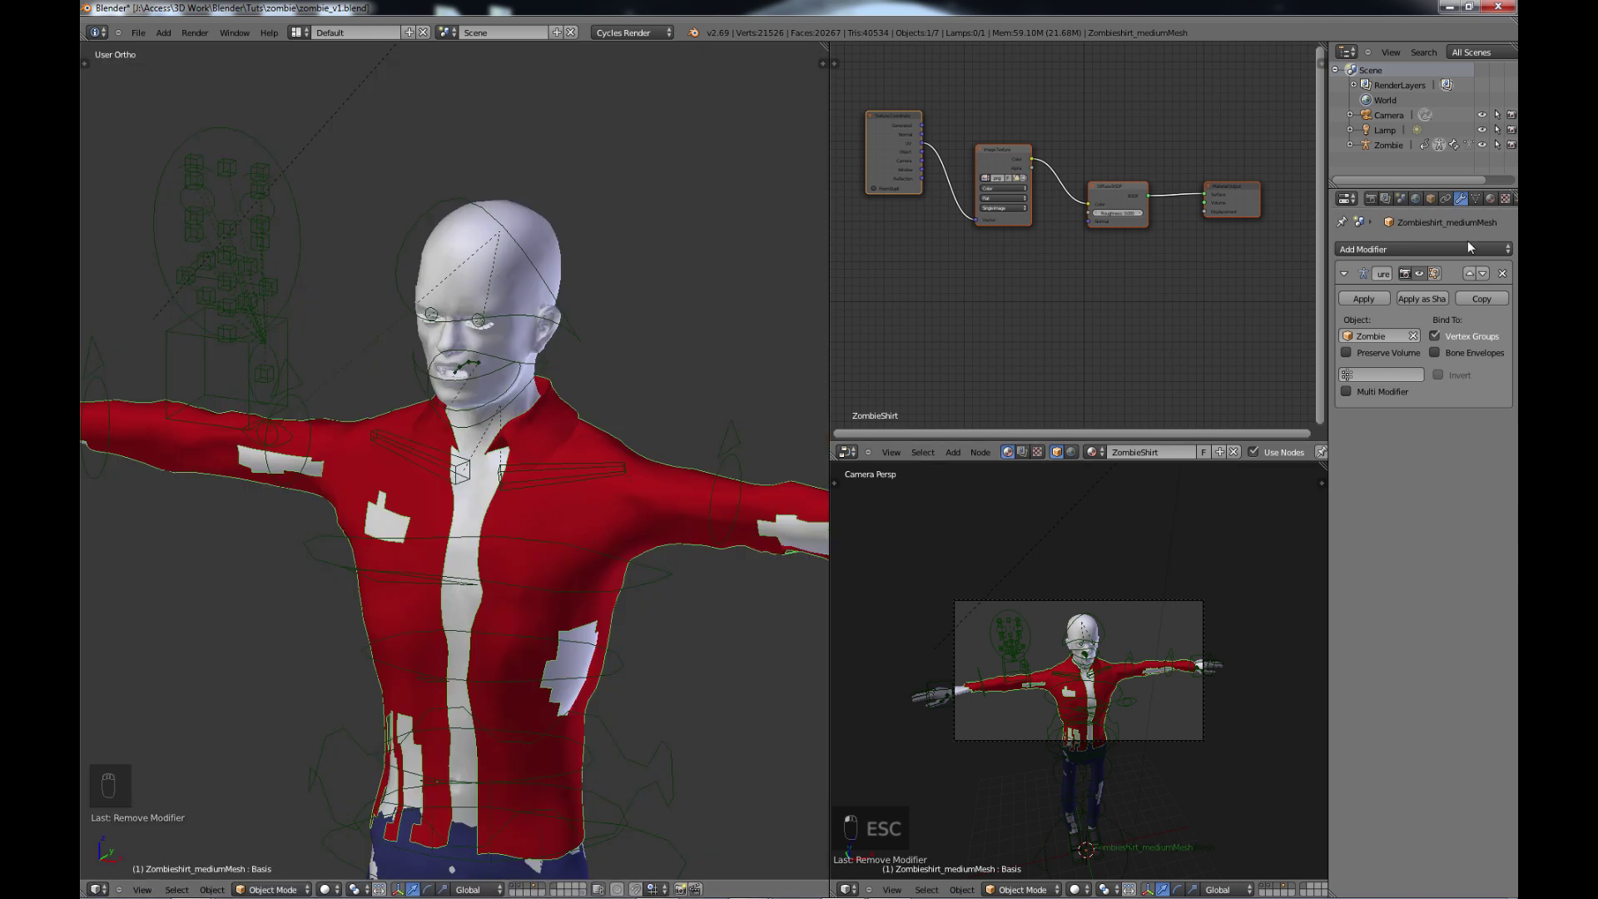
left_click(1382, 250)
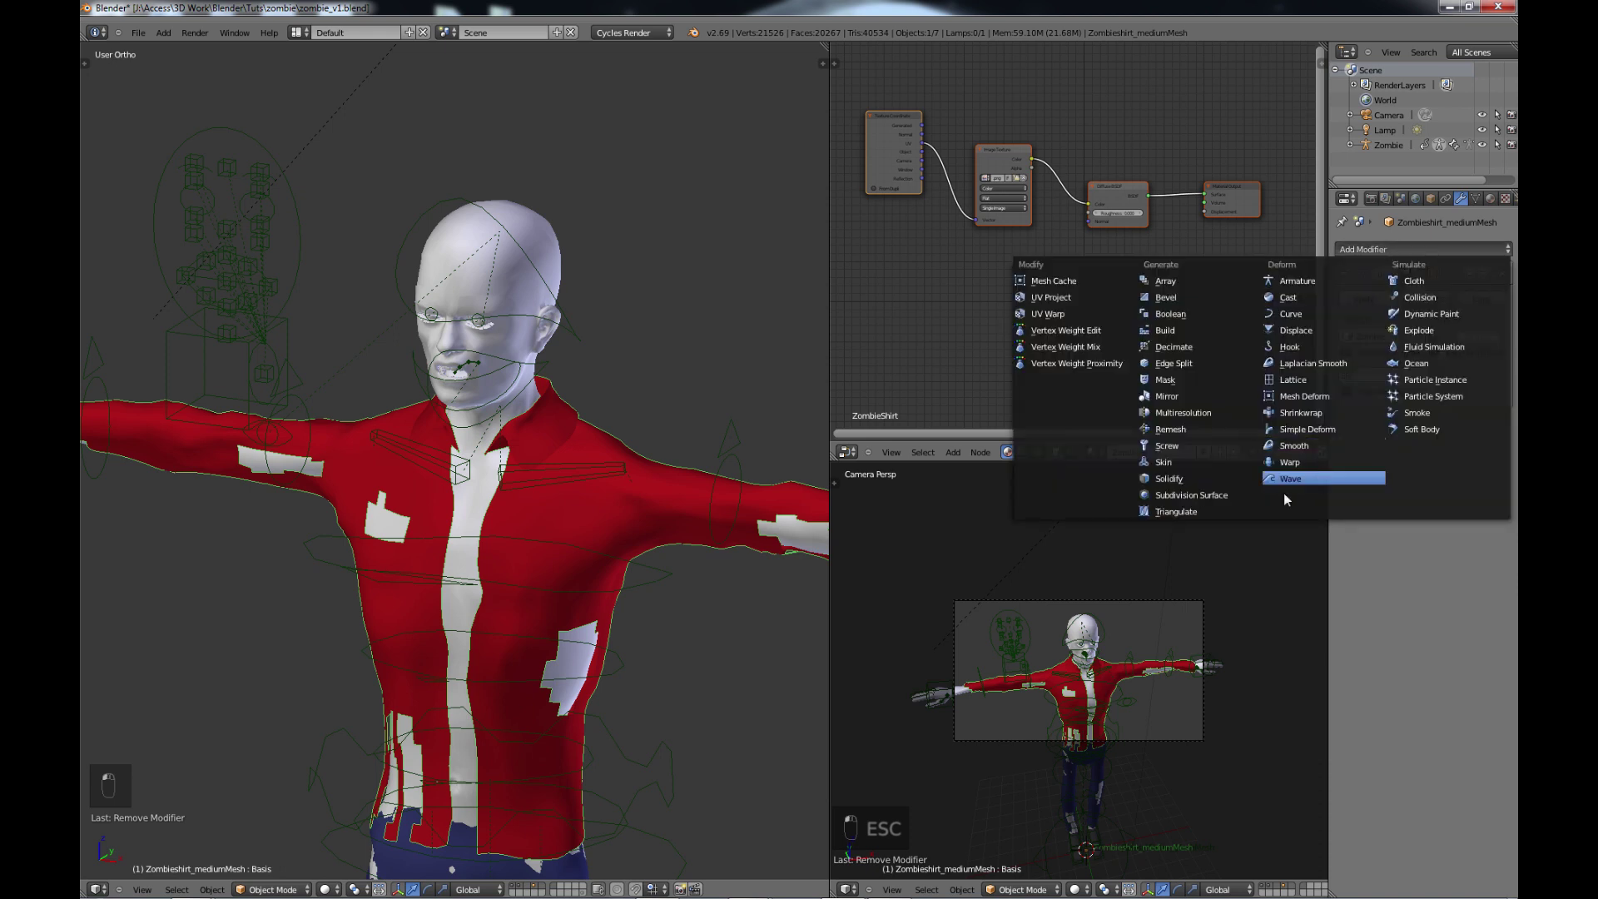
left_click(1194, 496)
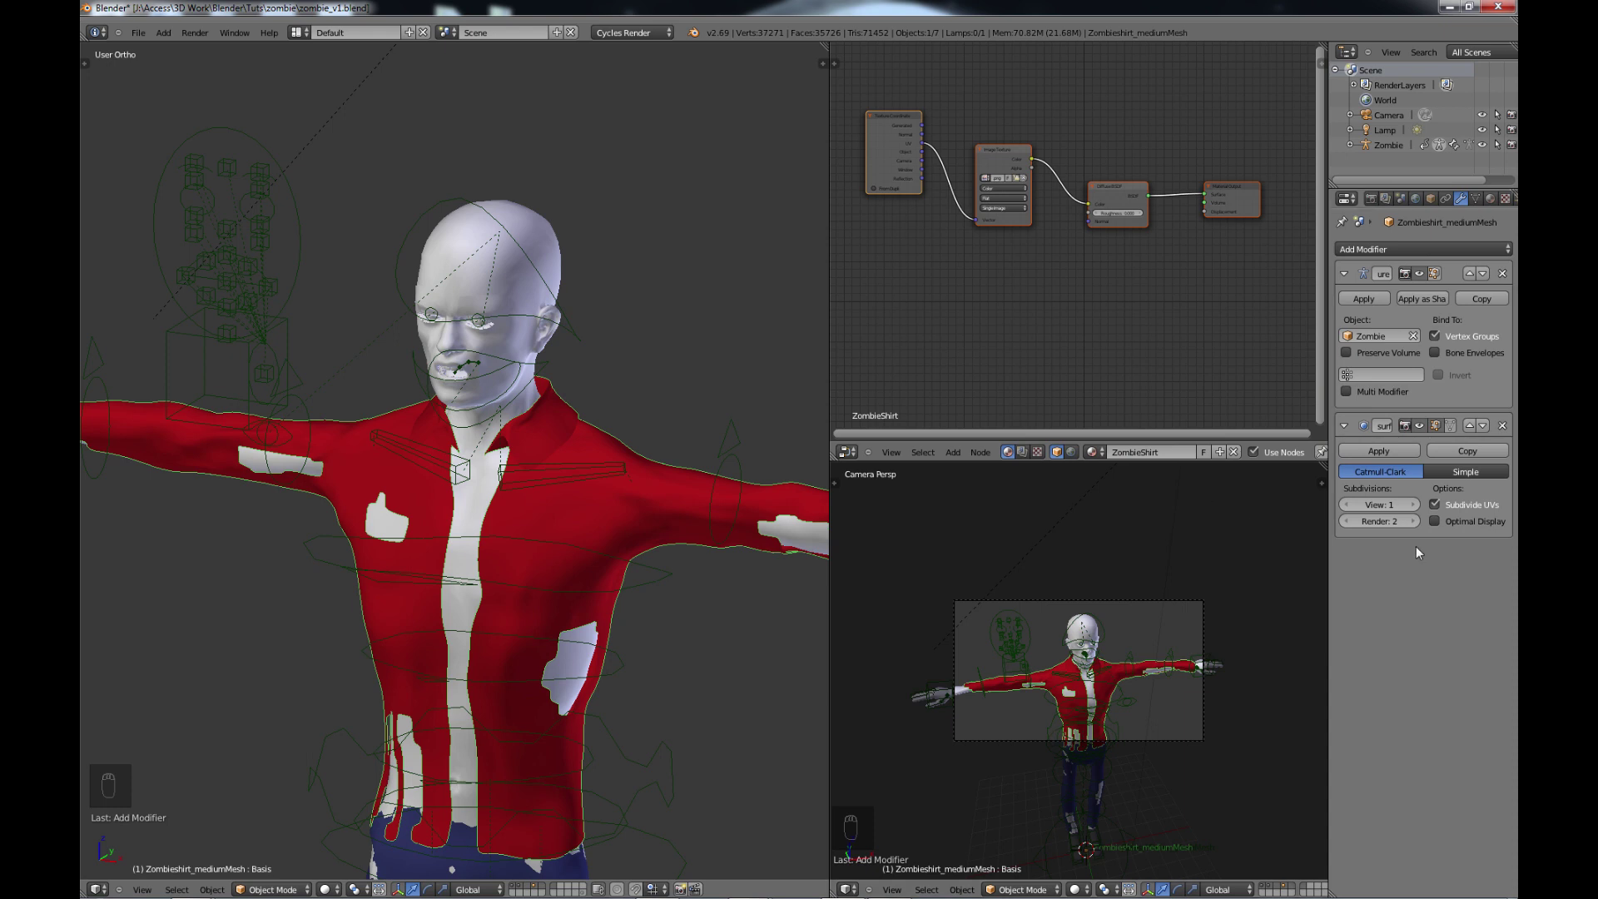
left_click(1348, 522)
Set the render resolution to 800 by 800 pixels and expand the Performance settings to check the tile size.
left_click(1371, 199)
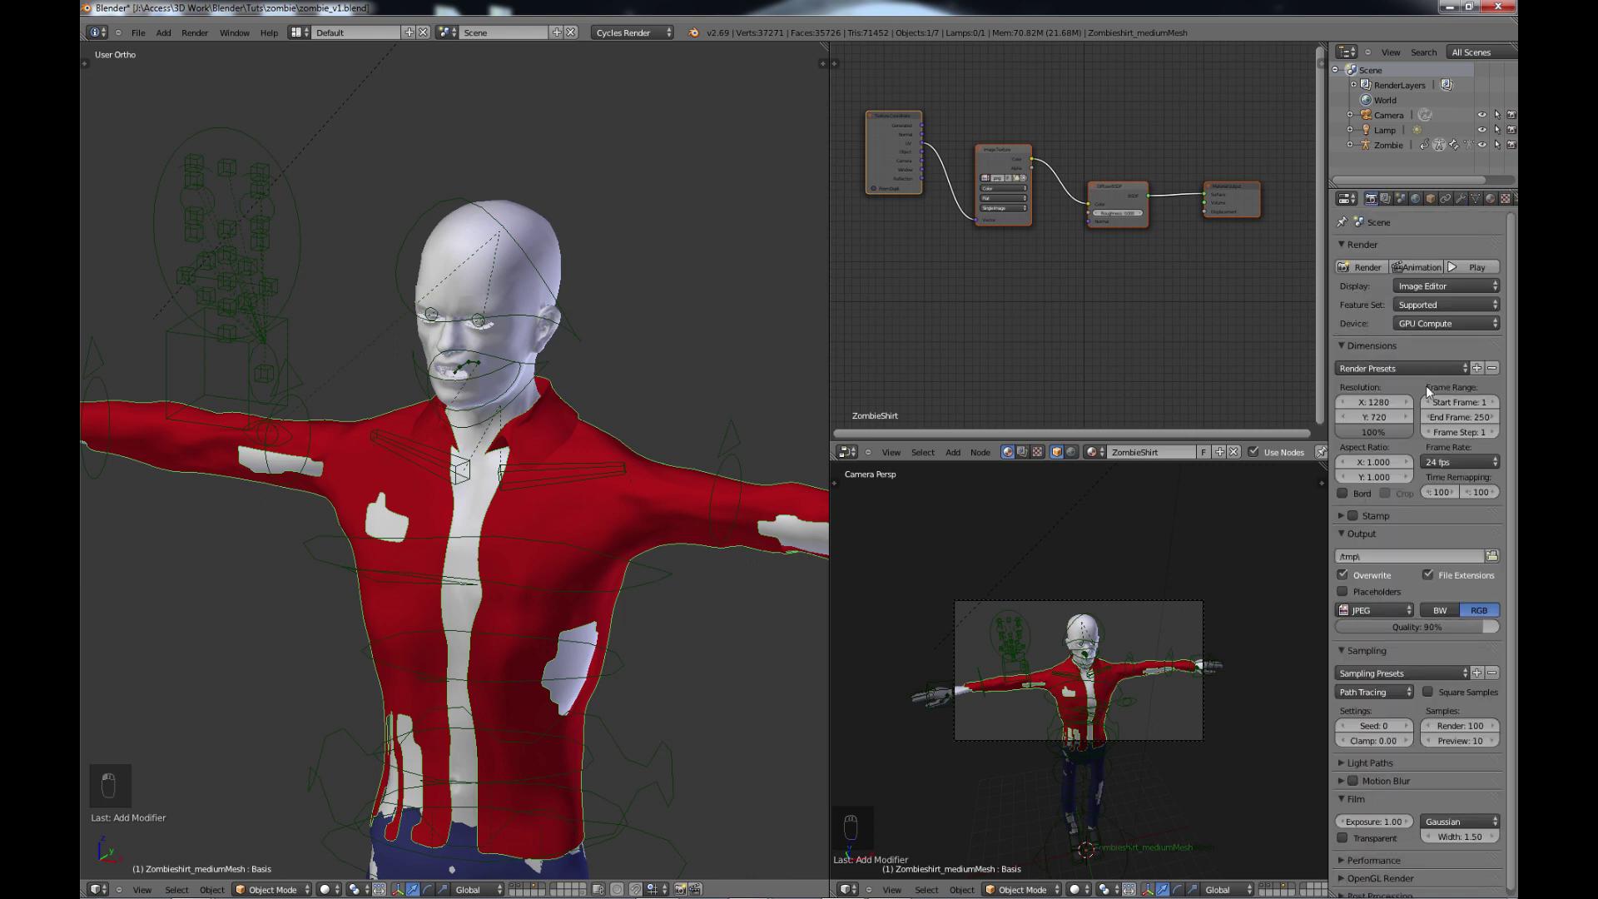
left_click(1388, 405)
type("800")
key("Tab")
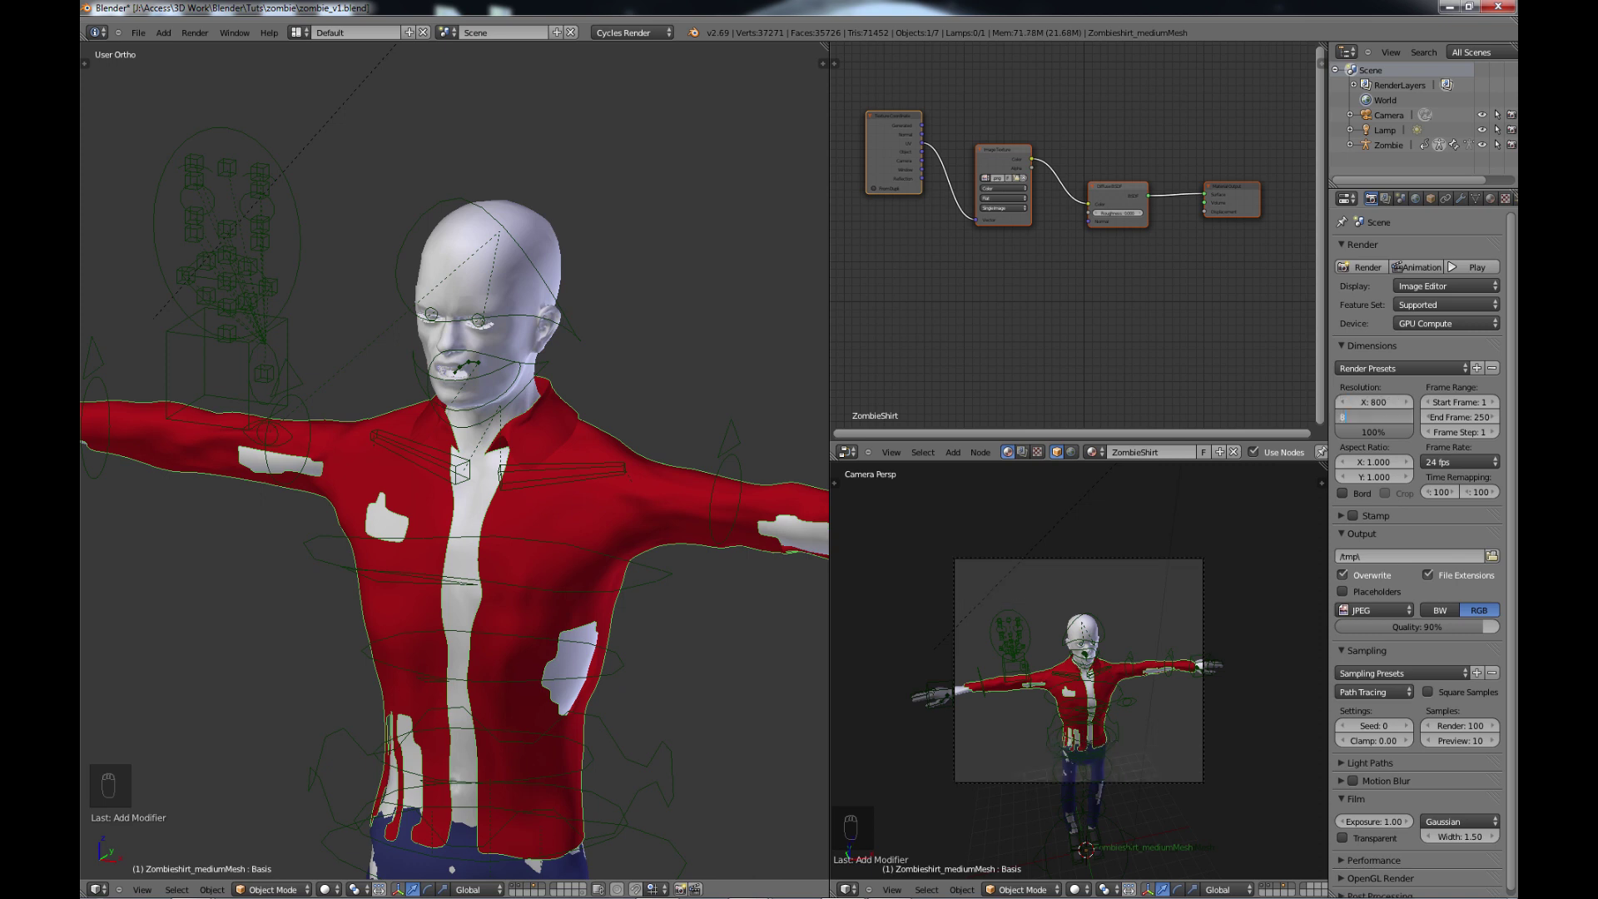
type("800")
key("Tab")
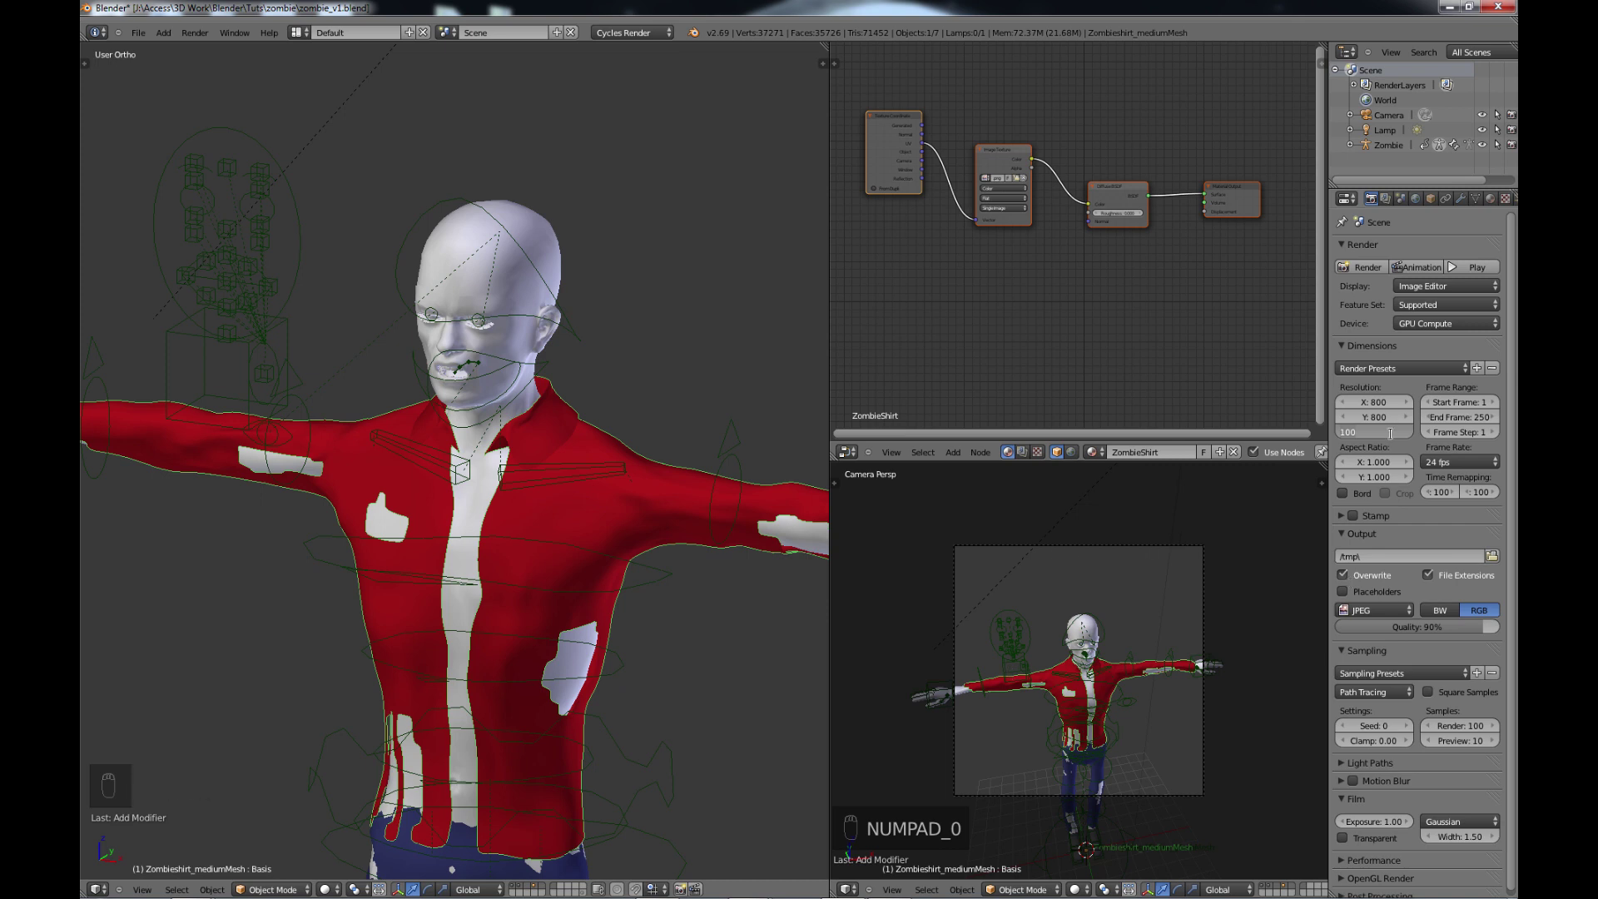
key("Return")
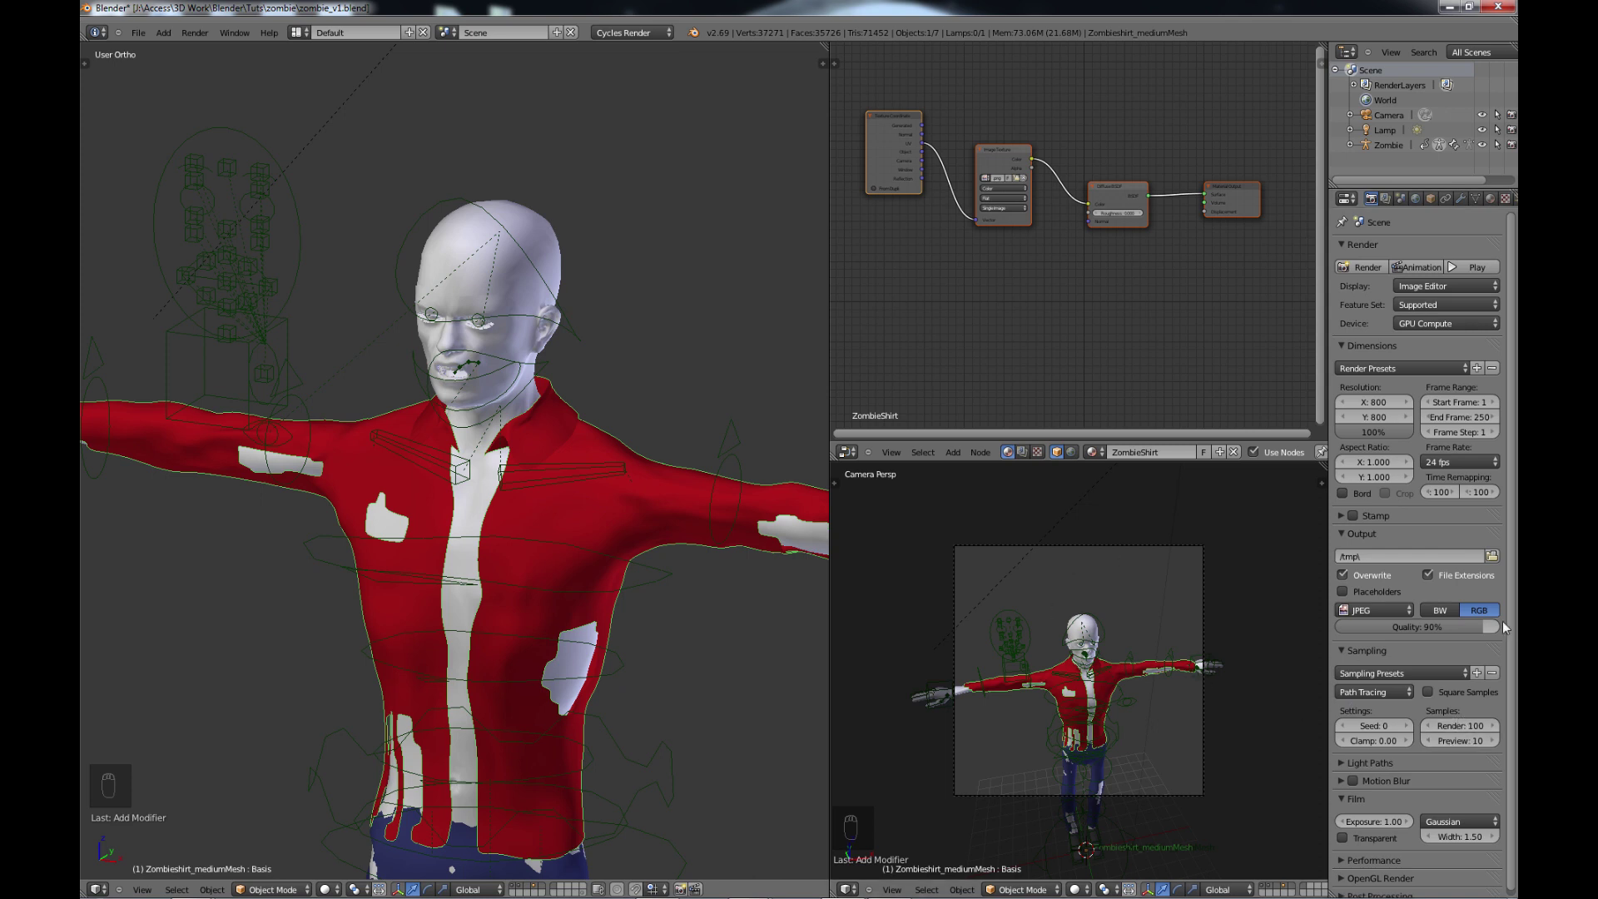
left_click(1339, 860)
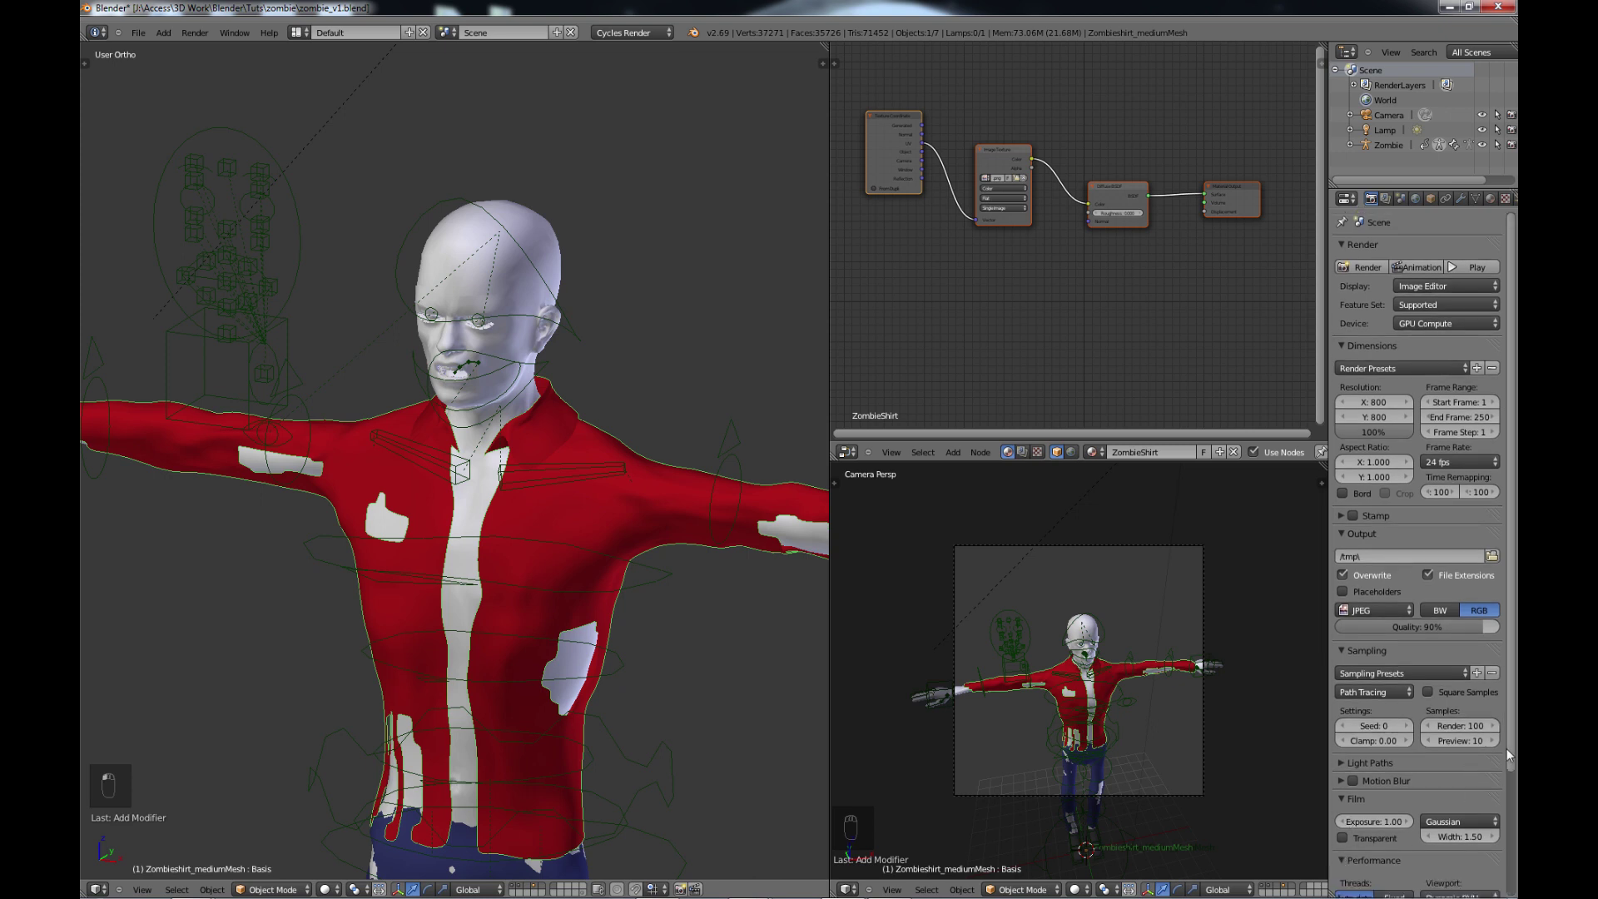
left_click_drag(1506, 747, 1491, 857)
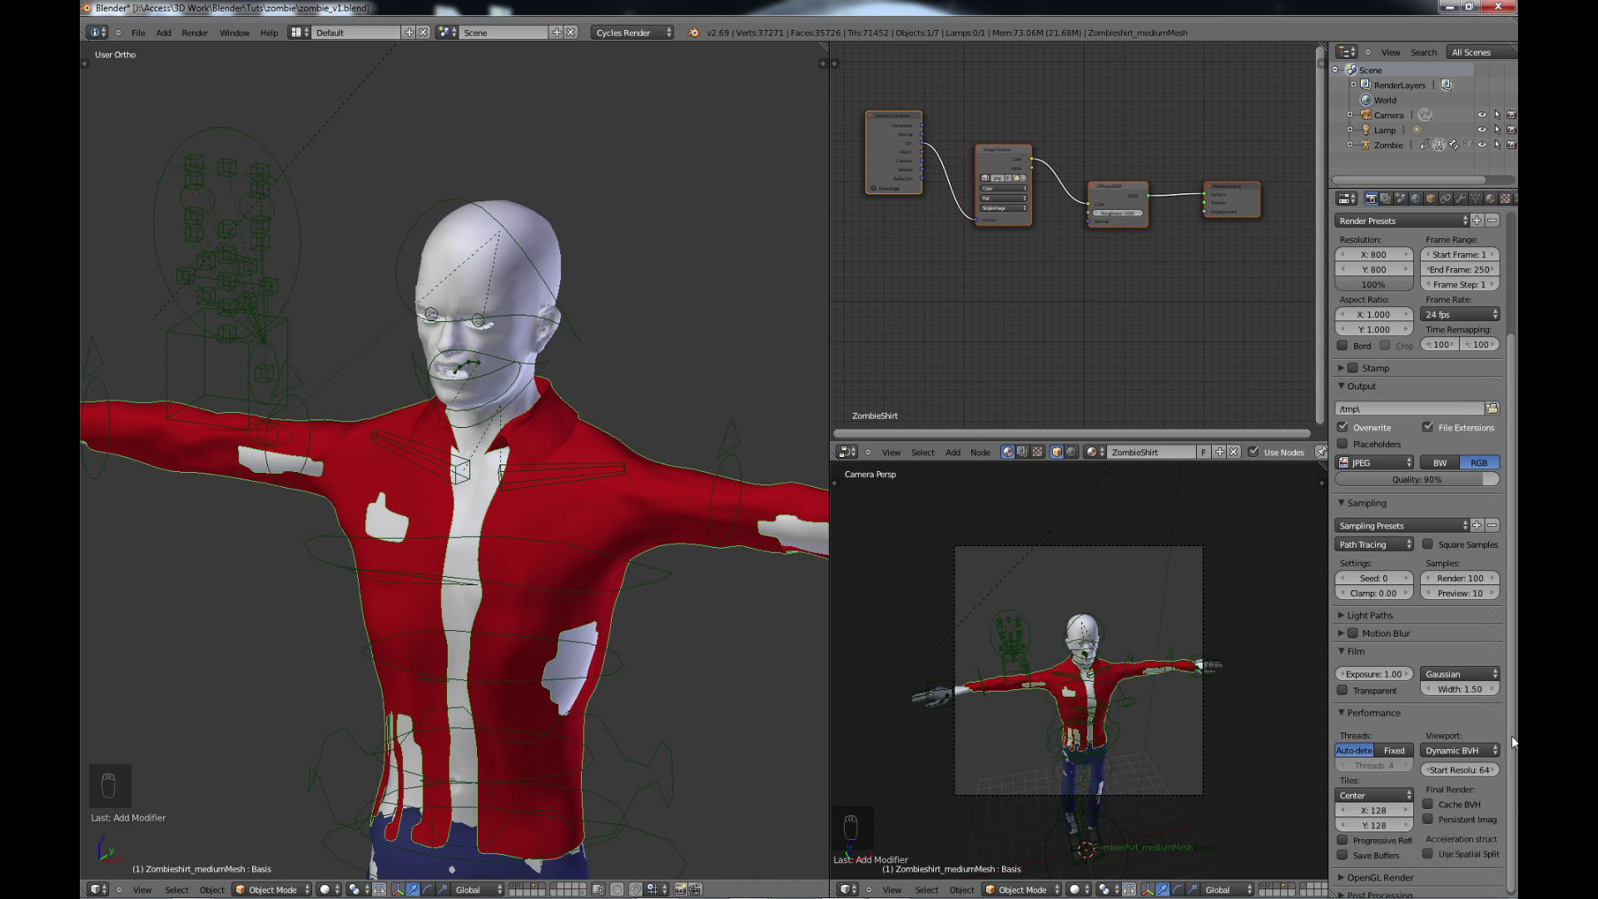
scroll(1503, 688, "up", 4)
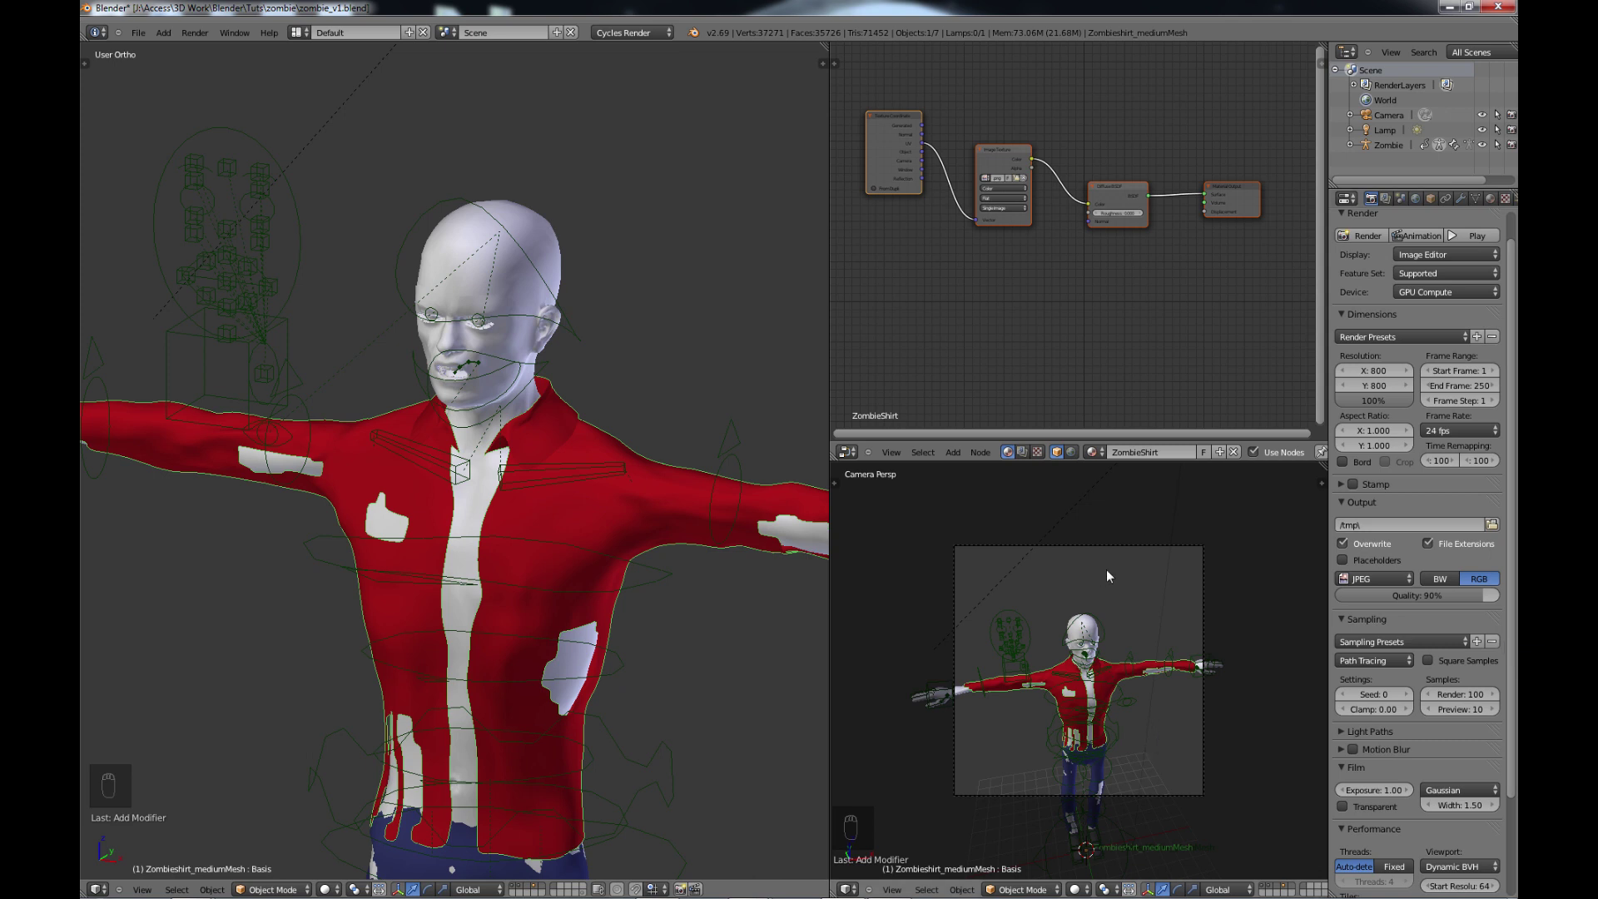
Move the camera and pull it back along its local Z axis to frame the zombie from head to feet.
right_click(1099, 545)
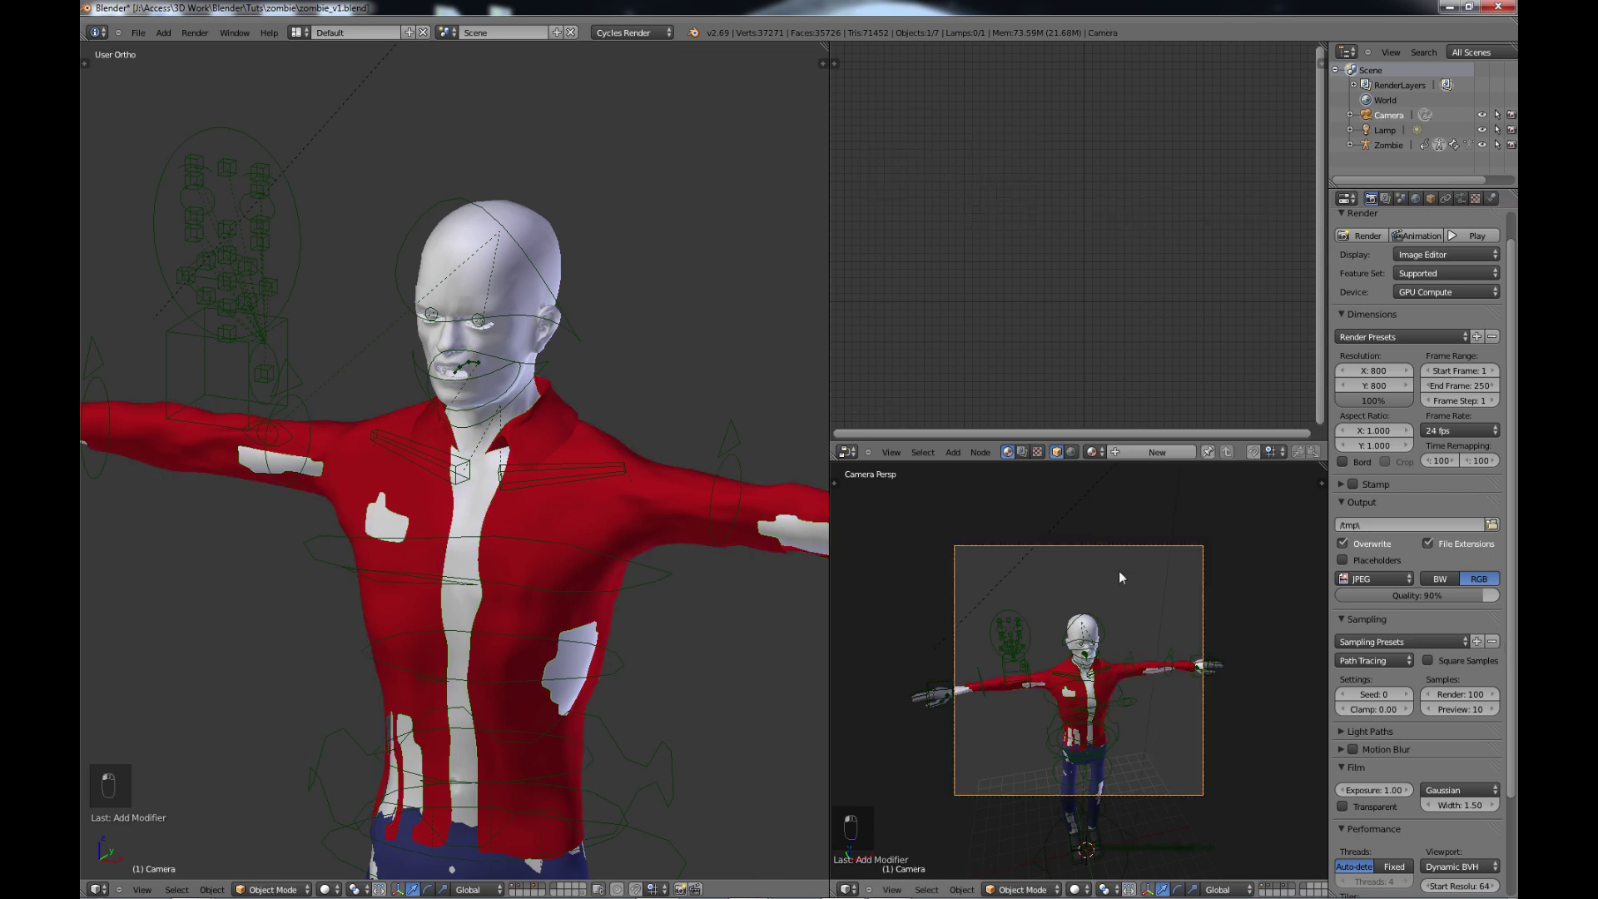
key("g")
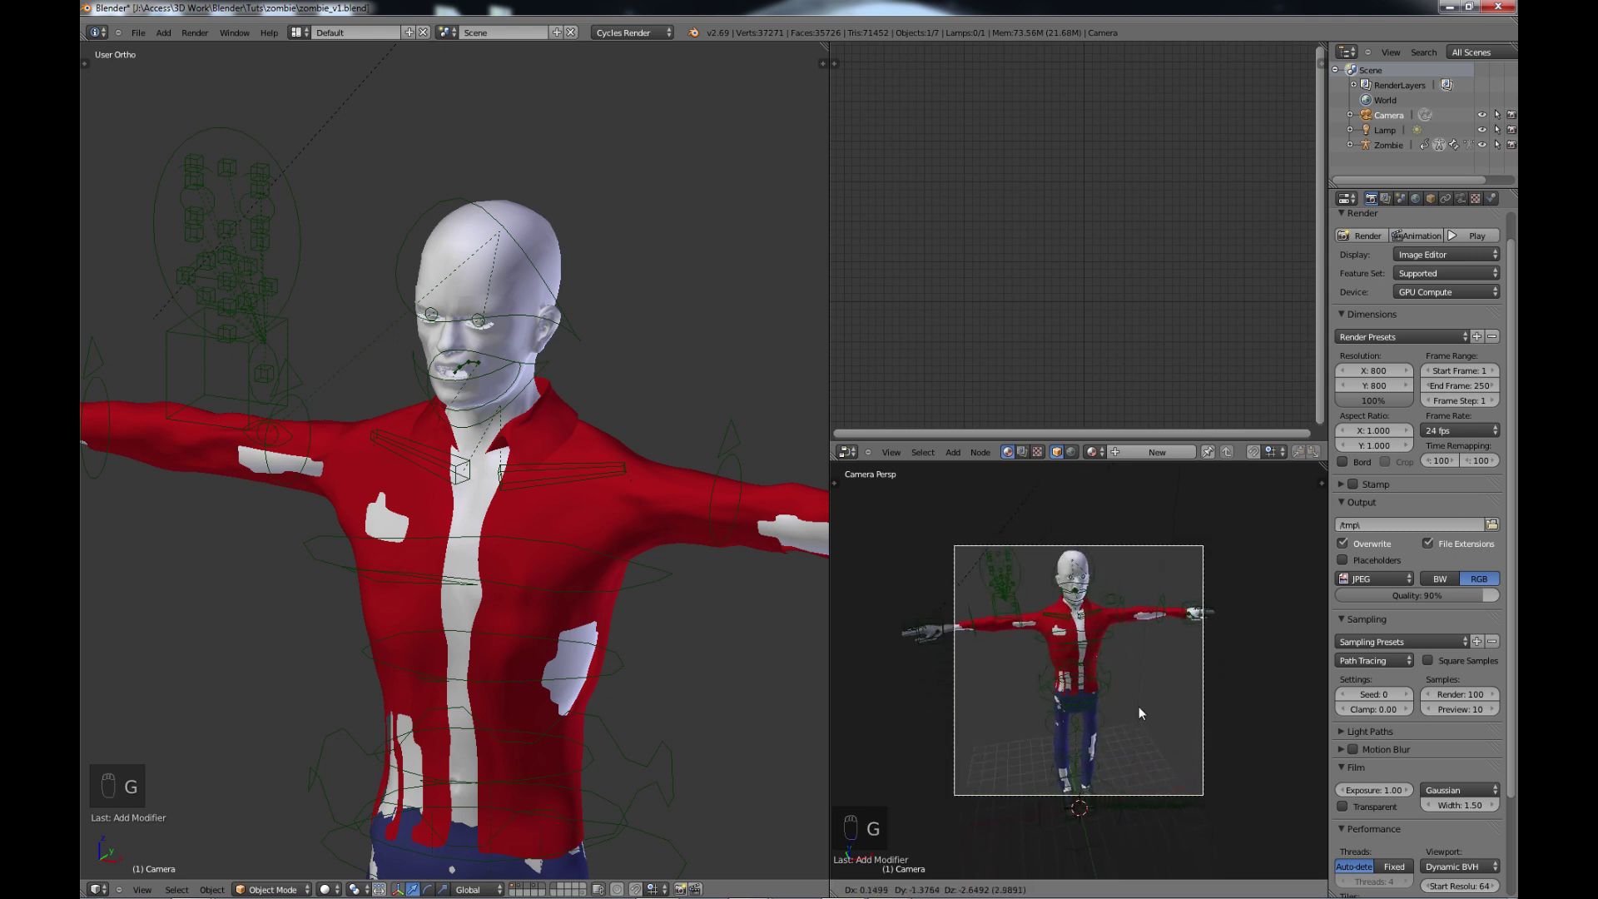
left_click(1138, 707)
key("g")
key("z")
key("z")
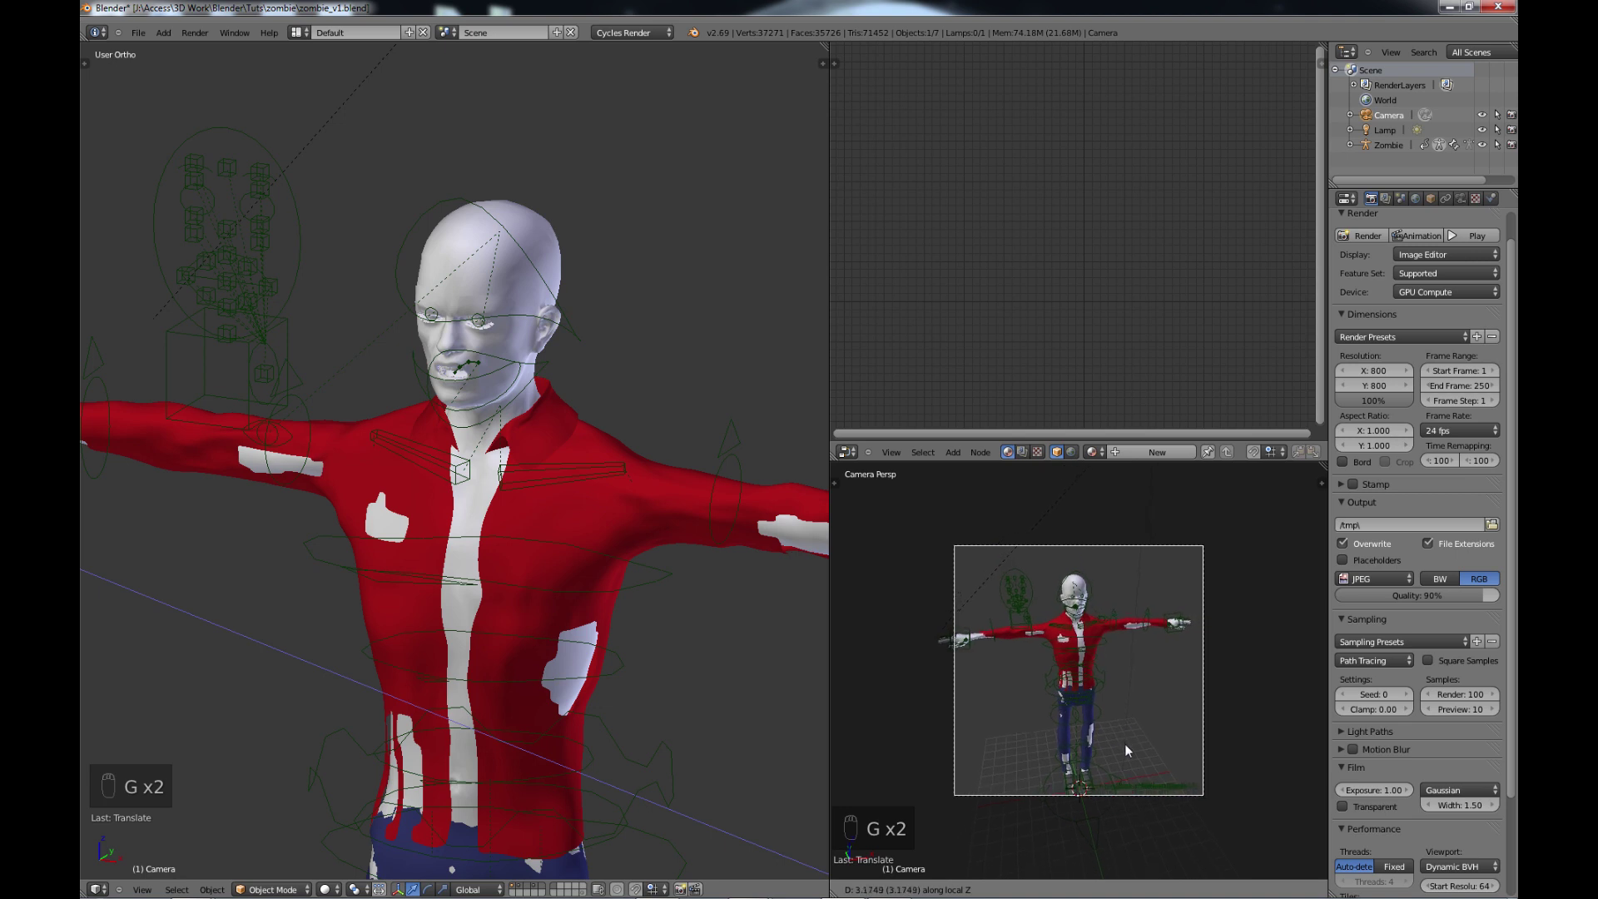
left_click(1125, 742)
key("g")
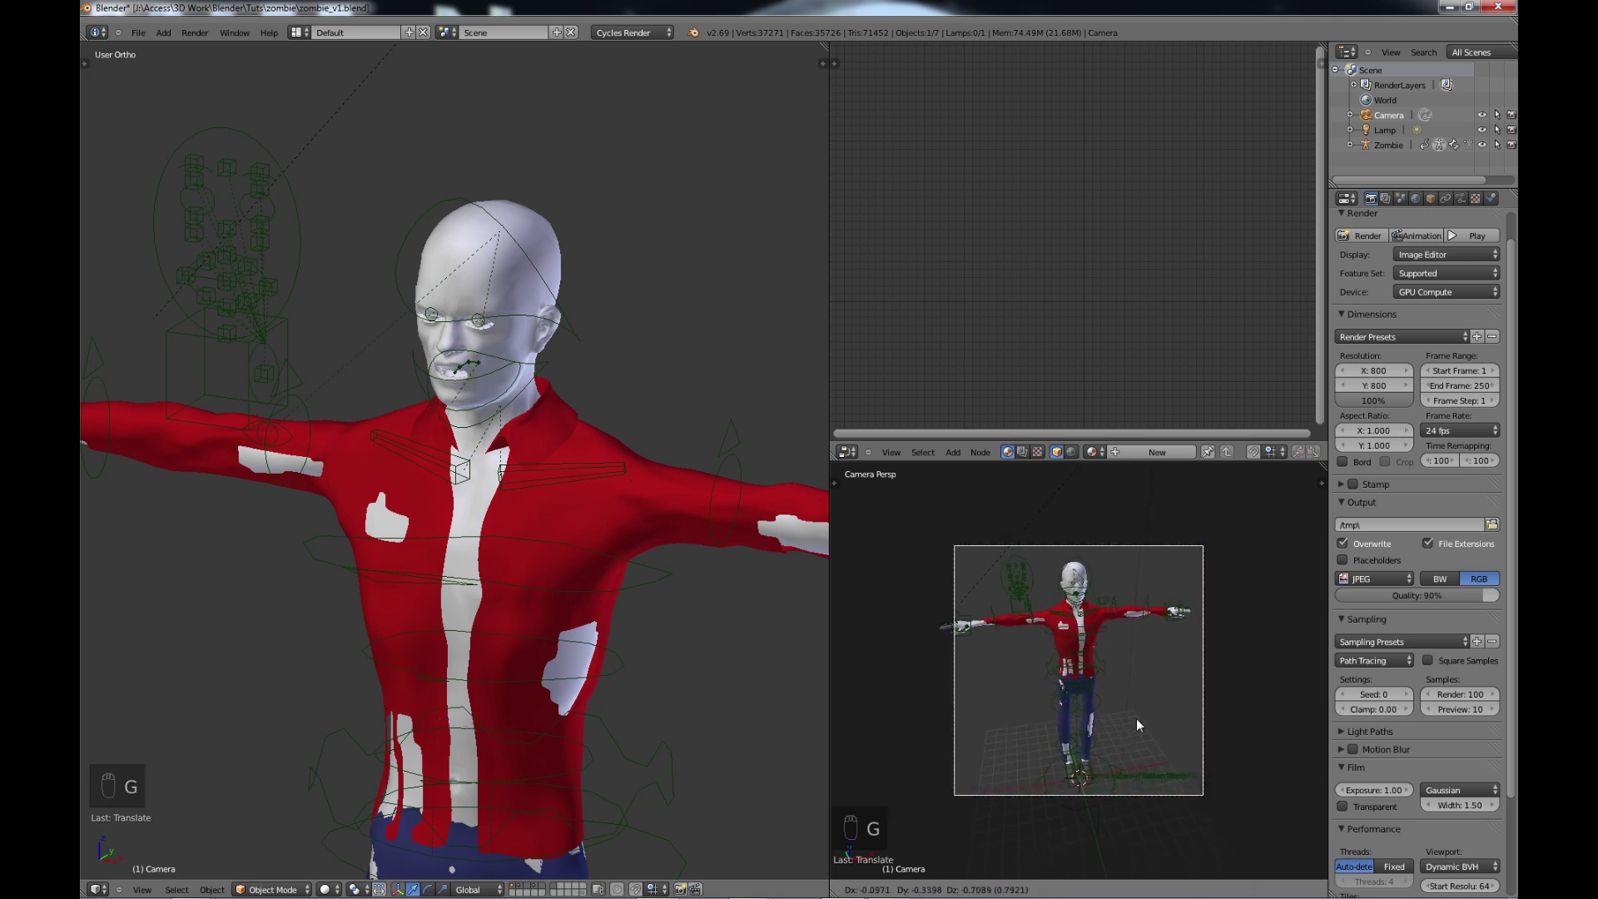
left_click(1136, 717)
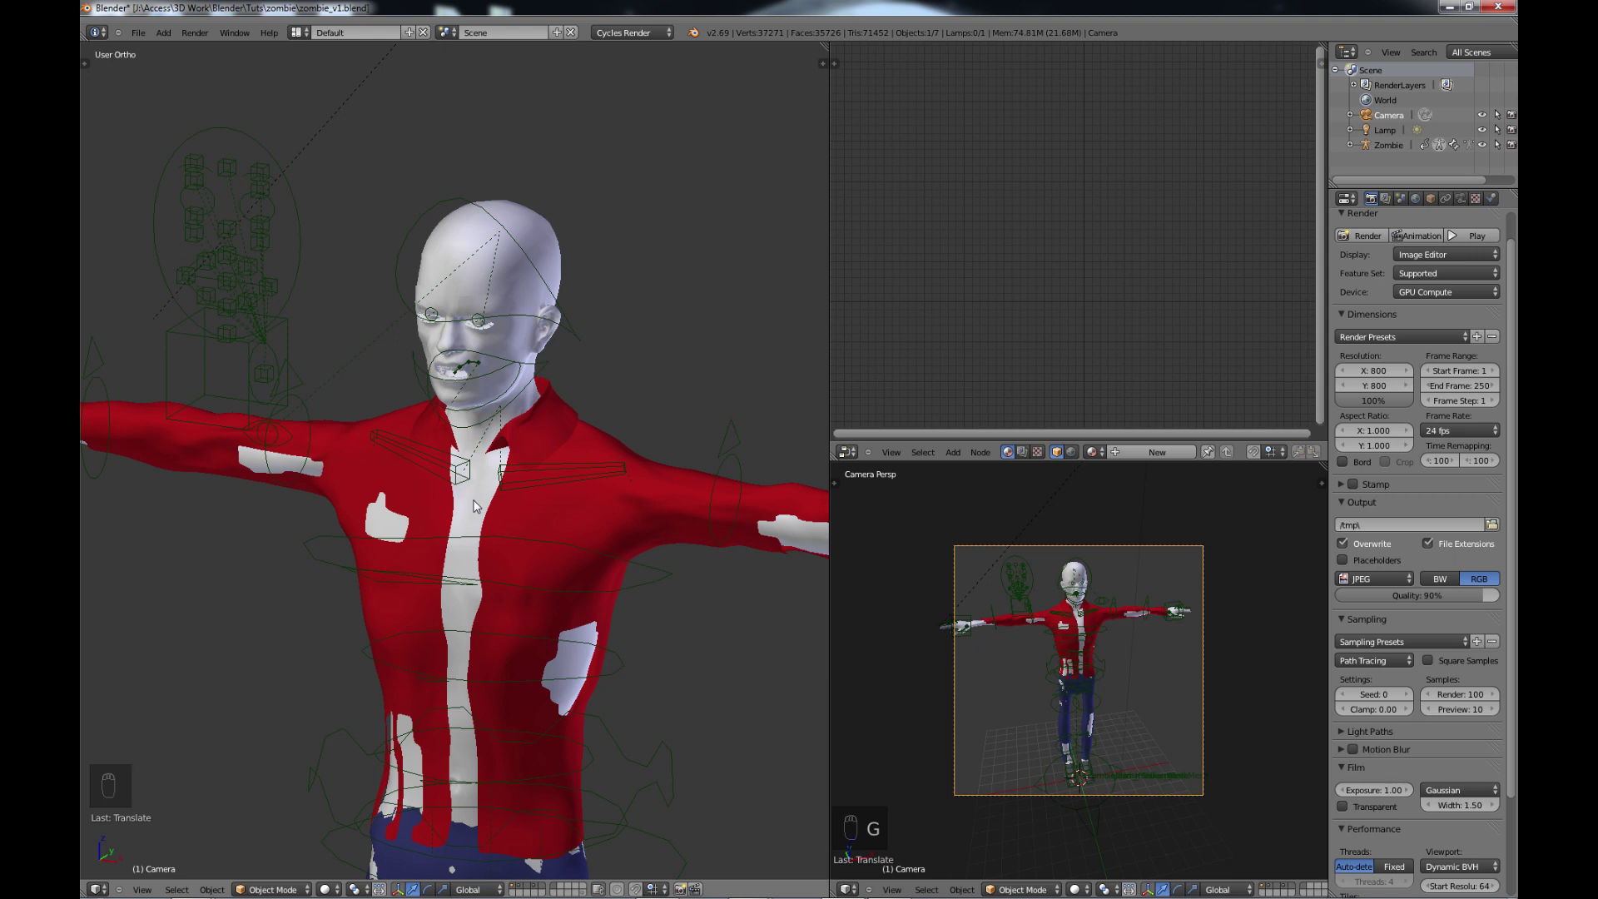
Render the full-body camera view and inspect the zombie's textures up close.
key("F12")
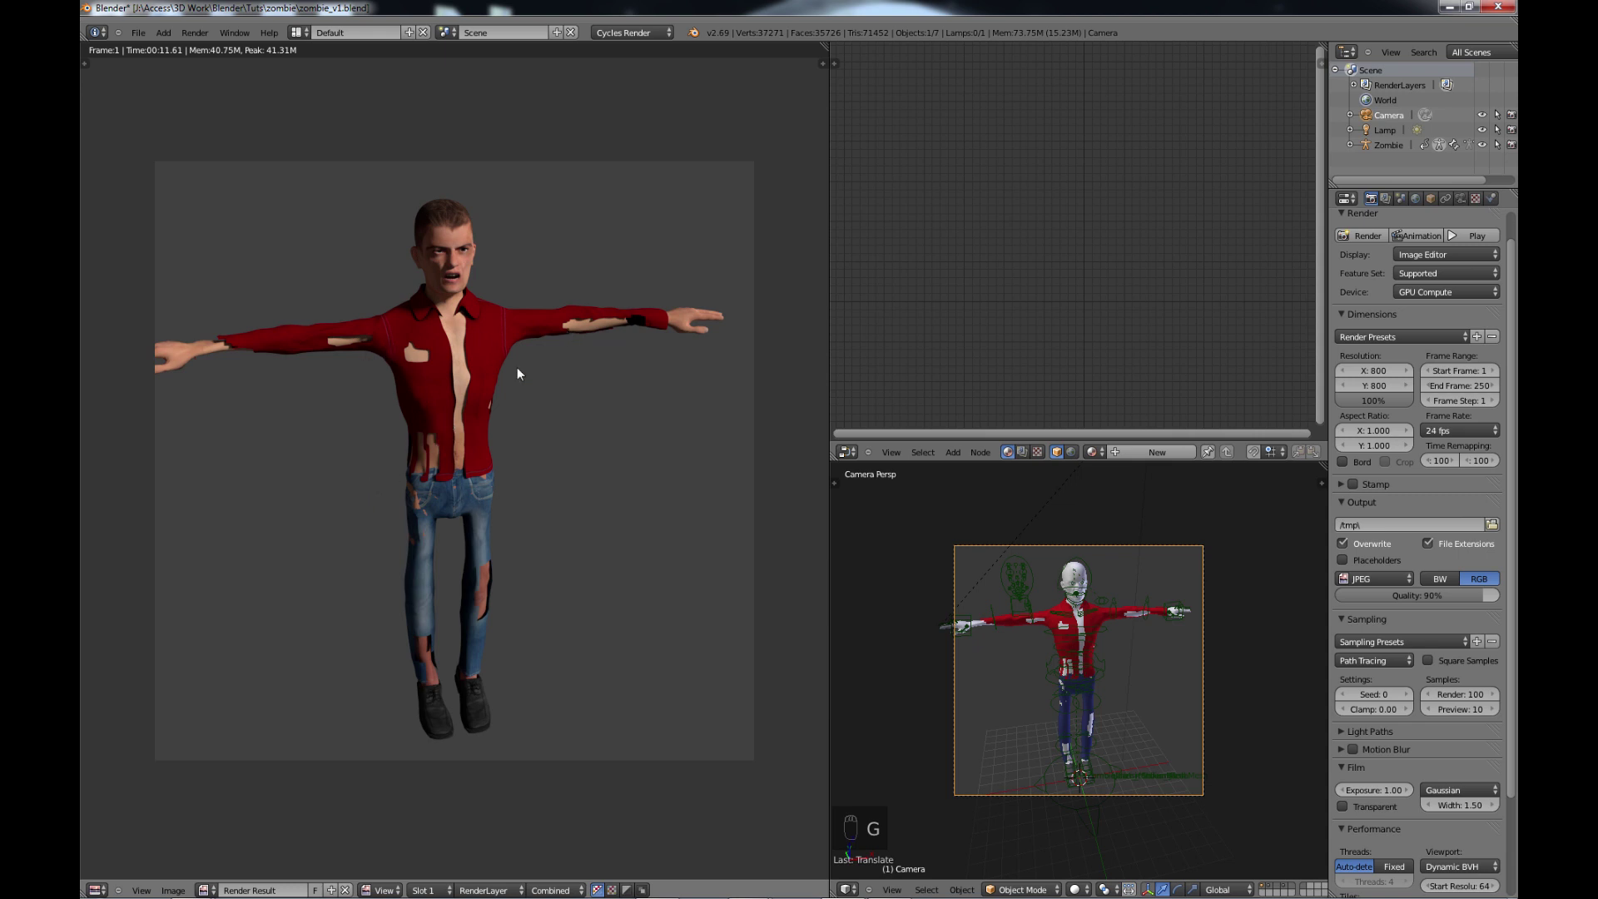
scroll(462, 421, "up", 1)
middle_click_drag(478, 380, 521, 448)
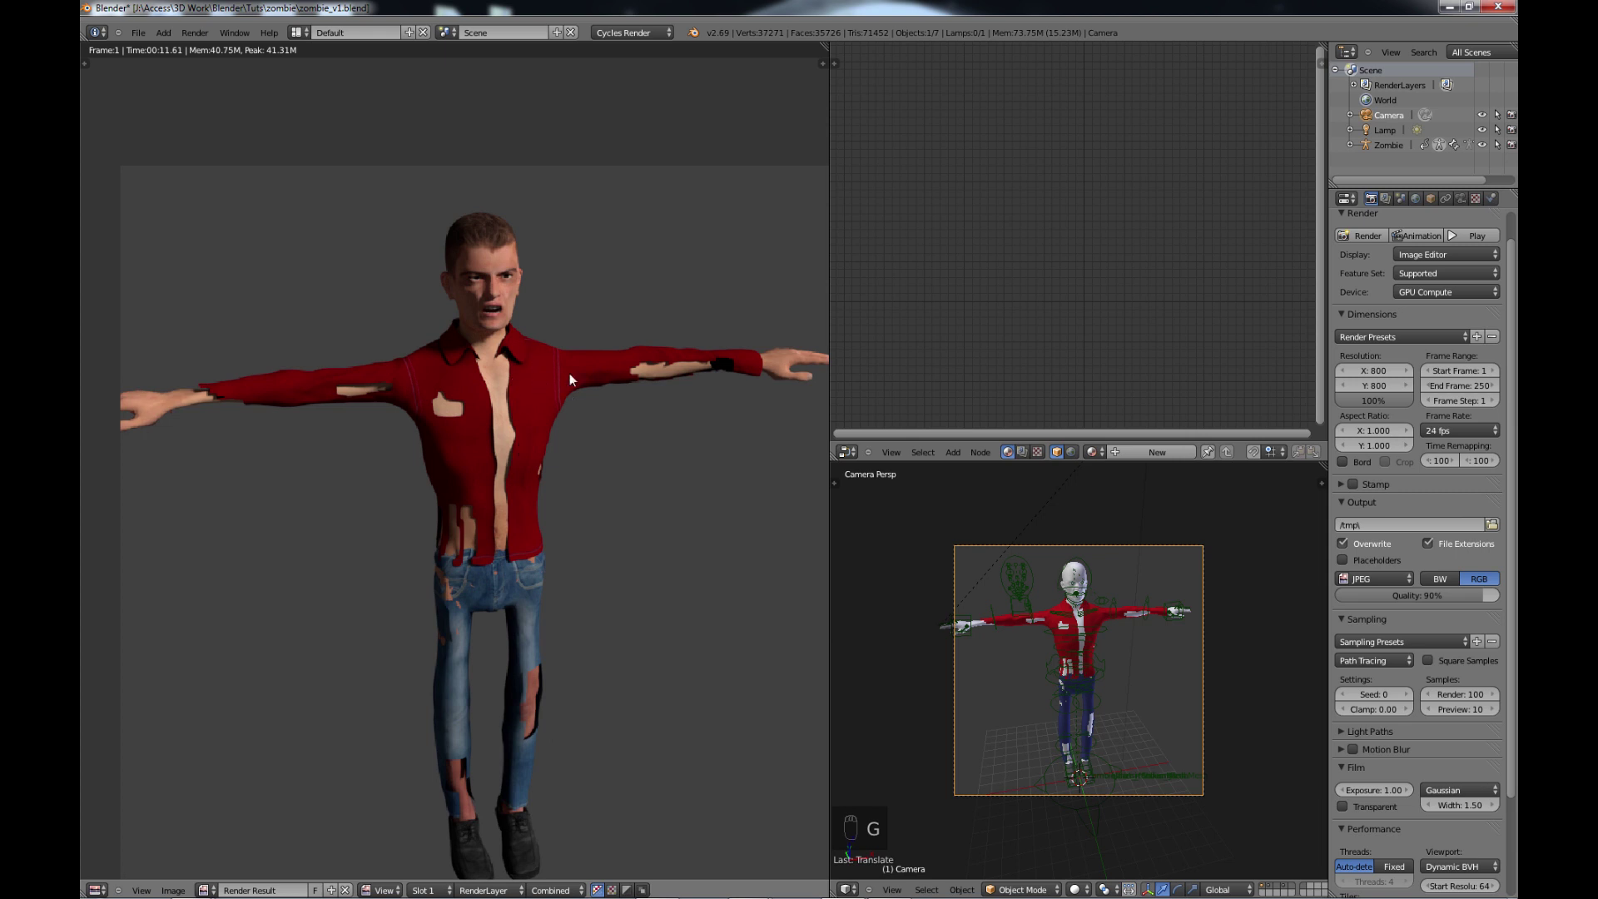